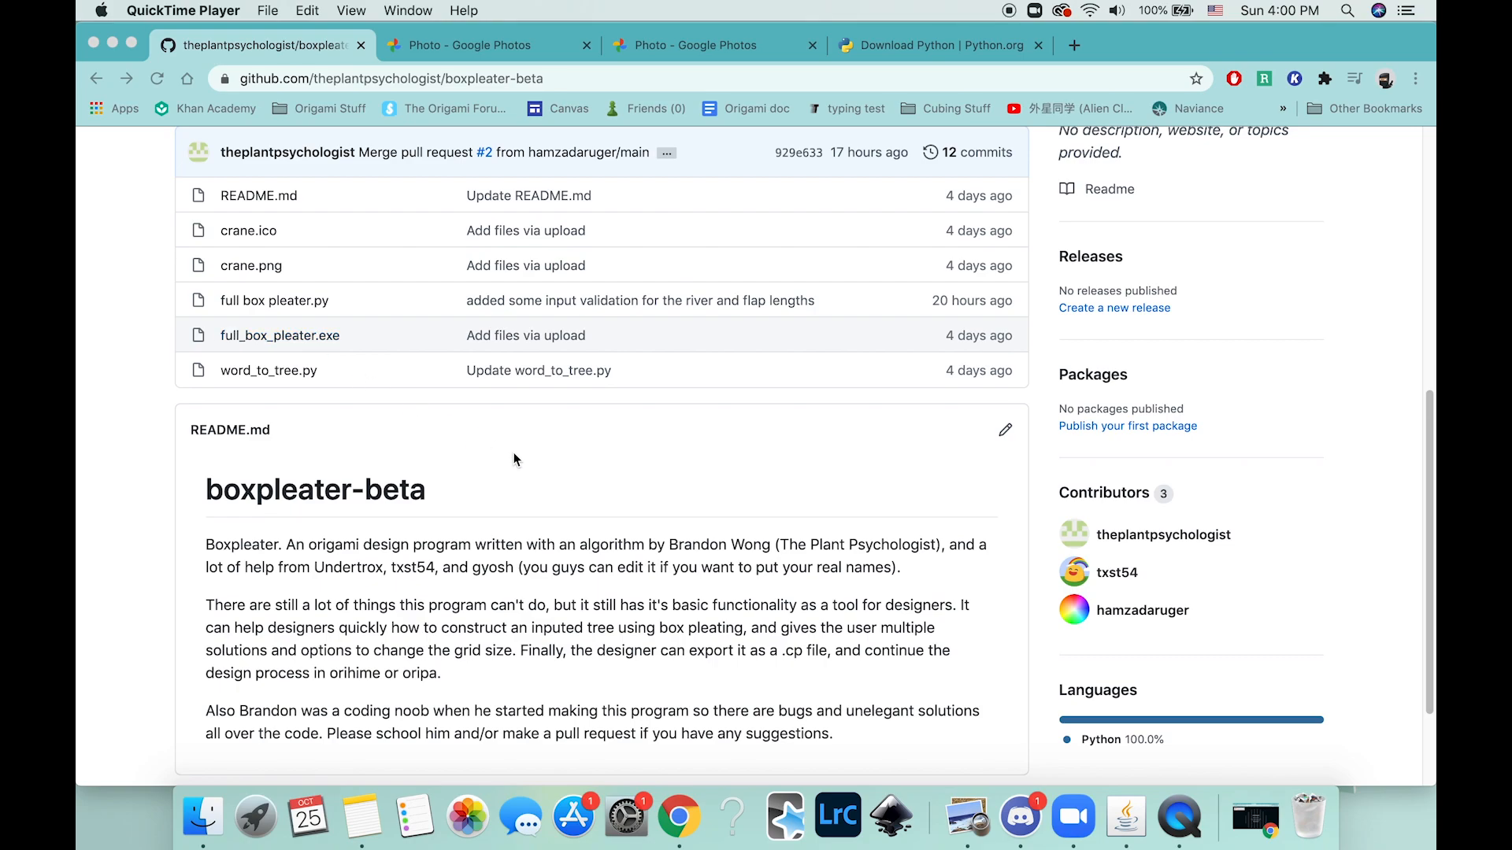
{"action": "scroll", "coordinate": [514, 459], "scroll_direction": "up", "scroll_amount": 10}
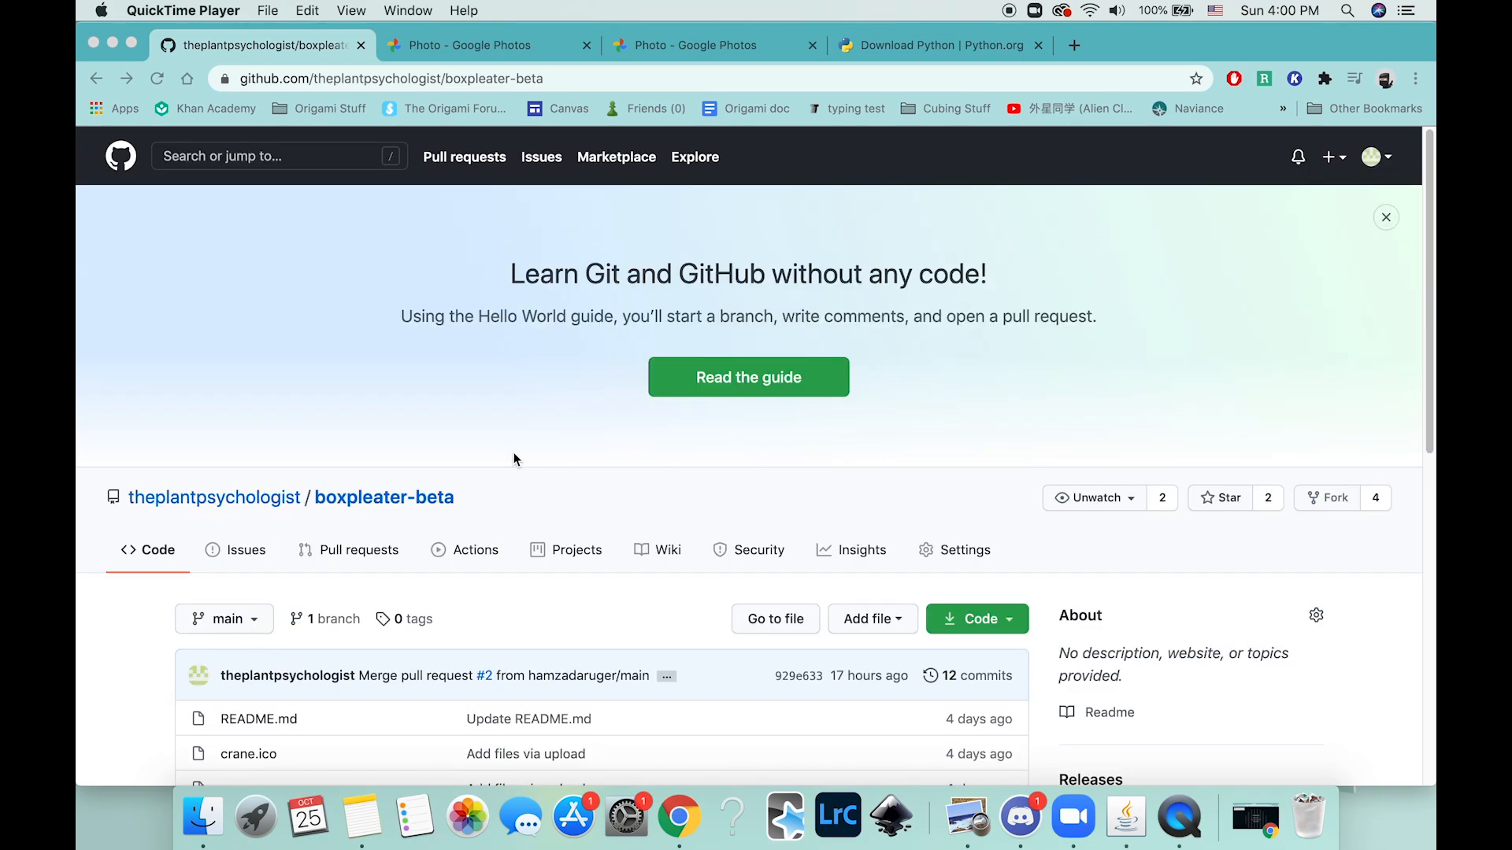
{"action": "scroll", "coordinate": [514, 459], "scroll_direction": "down", "scroll_amount": 6}
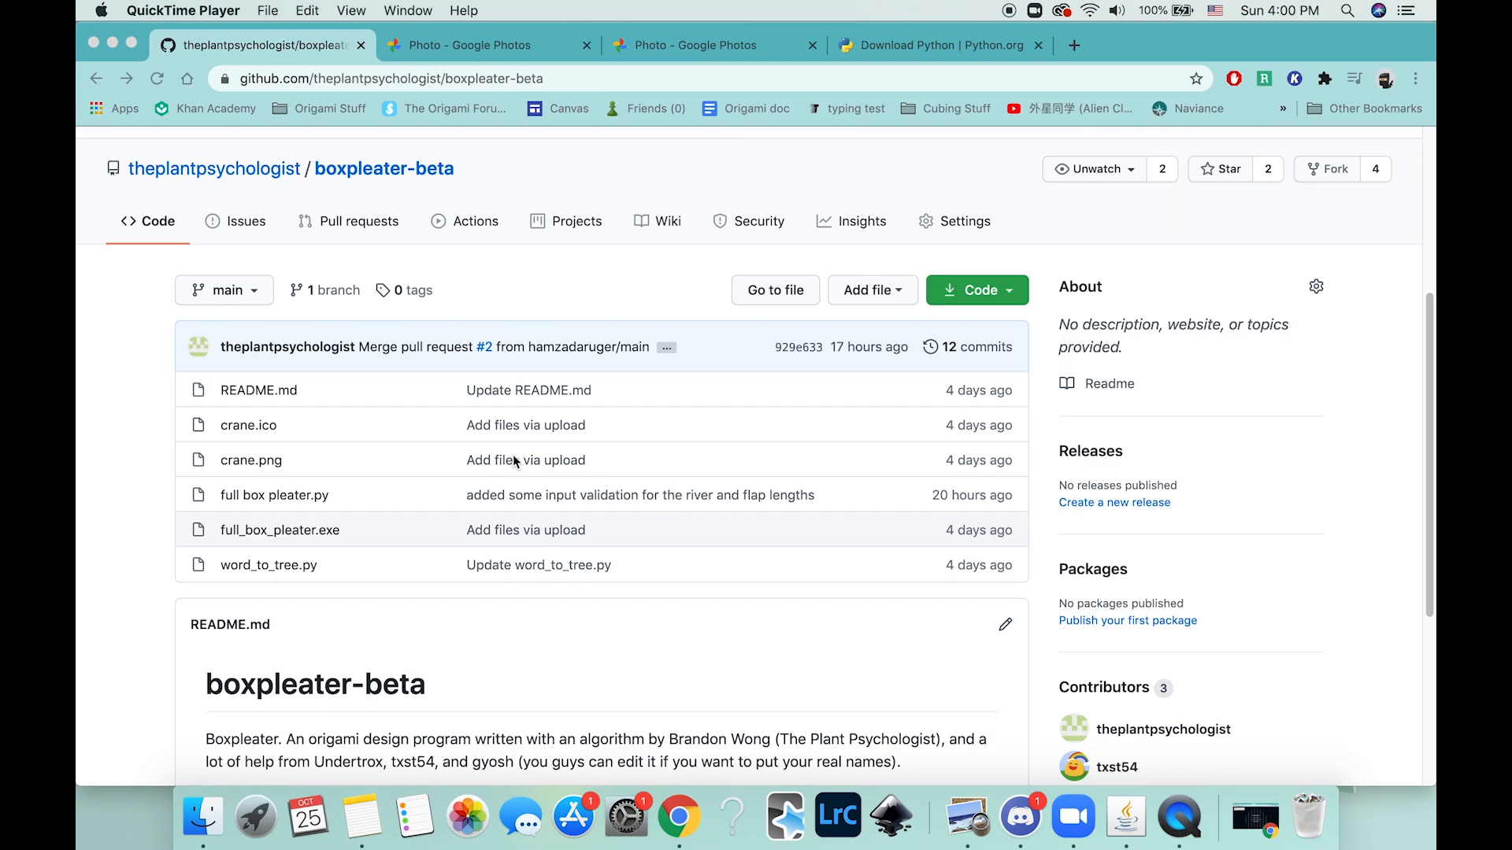
{"action": "scroll", "coordinate": [513, 454], "scroll_direction": "down", "scroll_amount": 6}
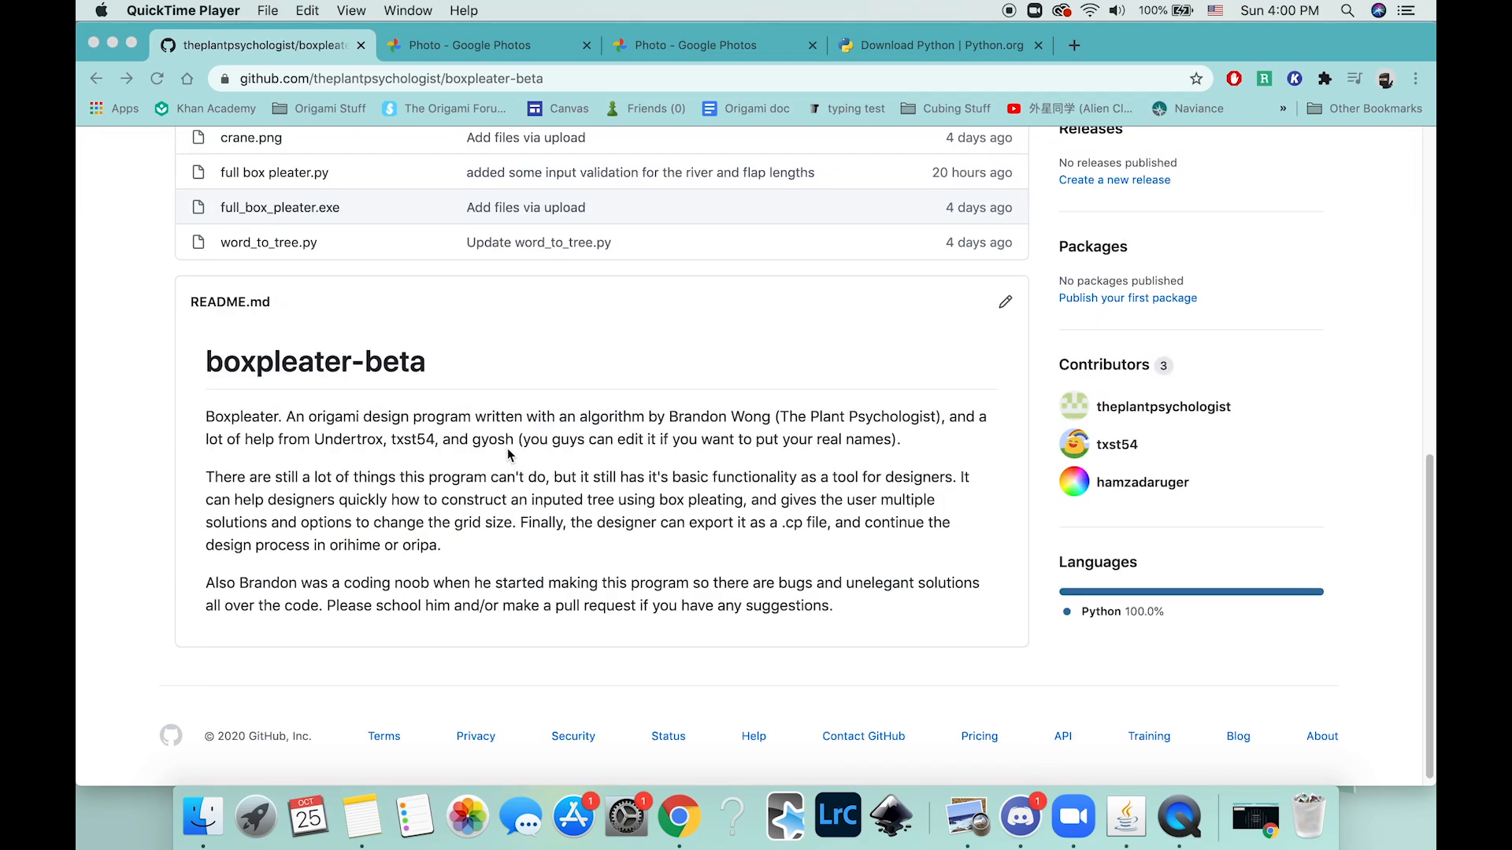
{"action": "scroll", "coordinate": [514, 459], "scroll_direction": "up", "scroll_amount": 1}
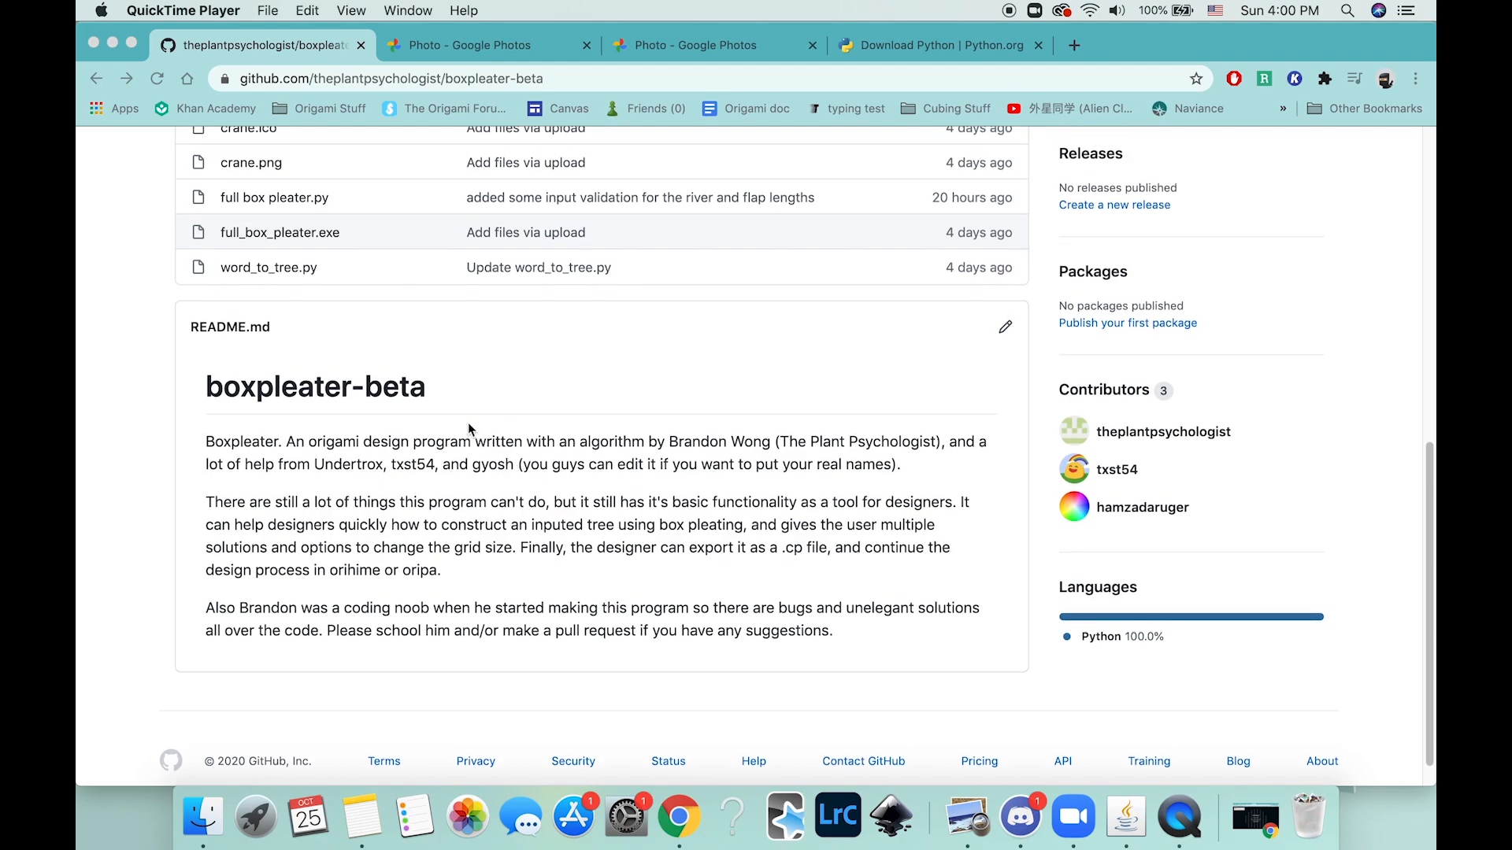
{"action": "scroll", "coordinate": [458, 420], "scroll_direction": "up", "scroll_amount": 2}
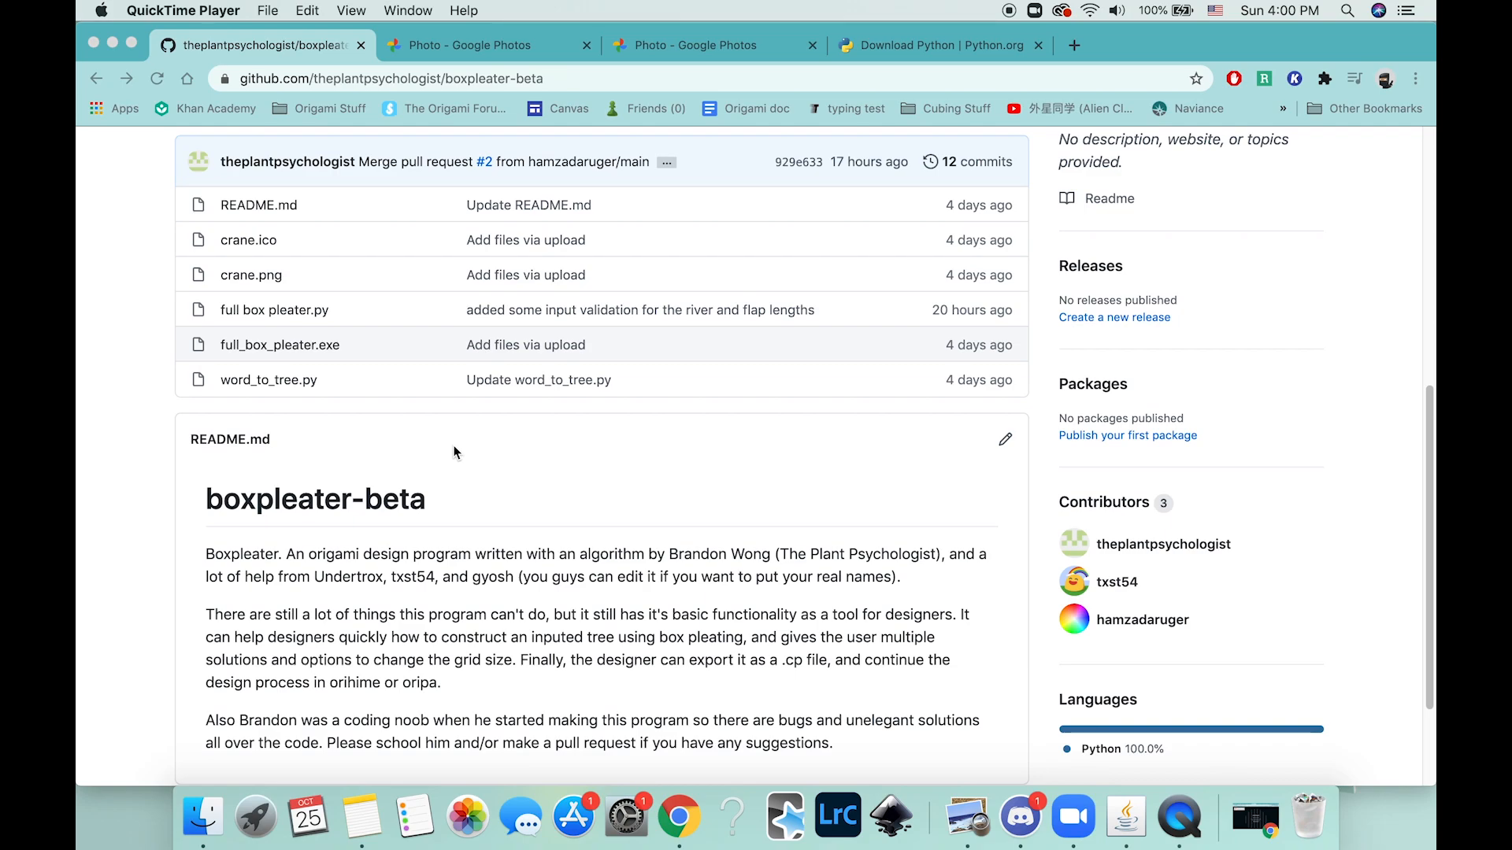
{"action": "scroll", "coordinate": [453, 445], "scroll_direction": "up", "scroll_amount": 3}
{"action": "scroll", "coordinate": [484, 428], "scroll_direction": "up", "scroll_amount": 1}
{"action": "scroll", "coordinate": [485, 428], "scroll_direction": "down", "scroll_amount": 6}
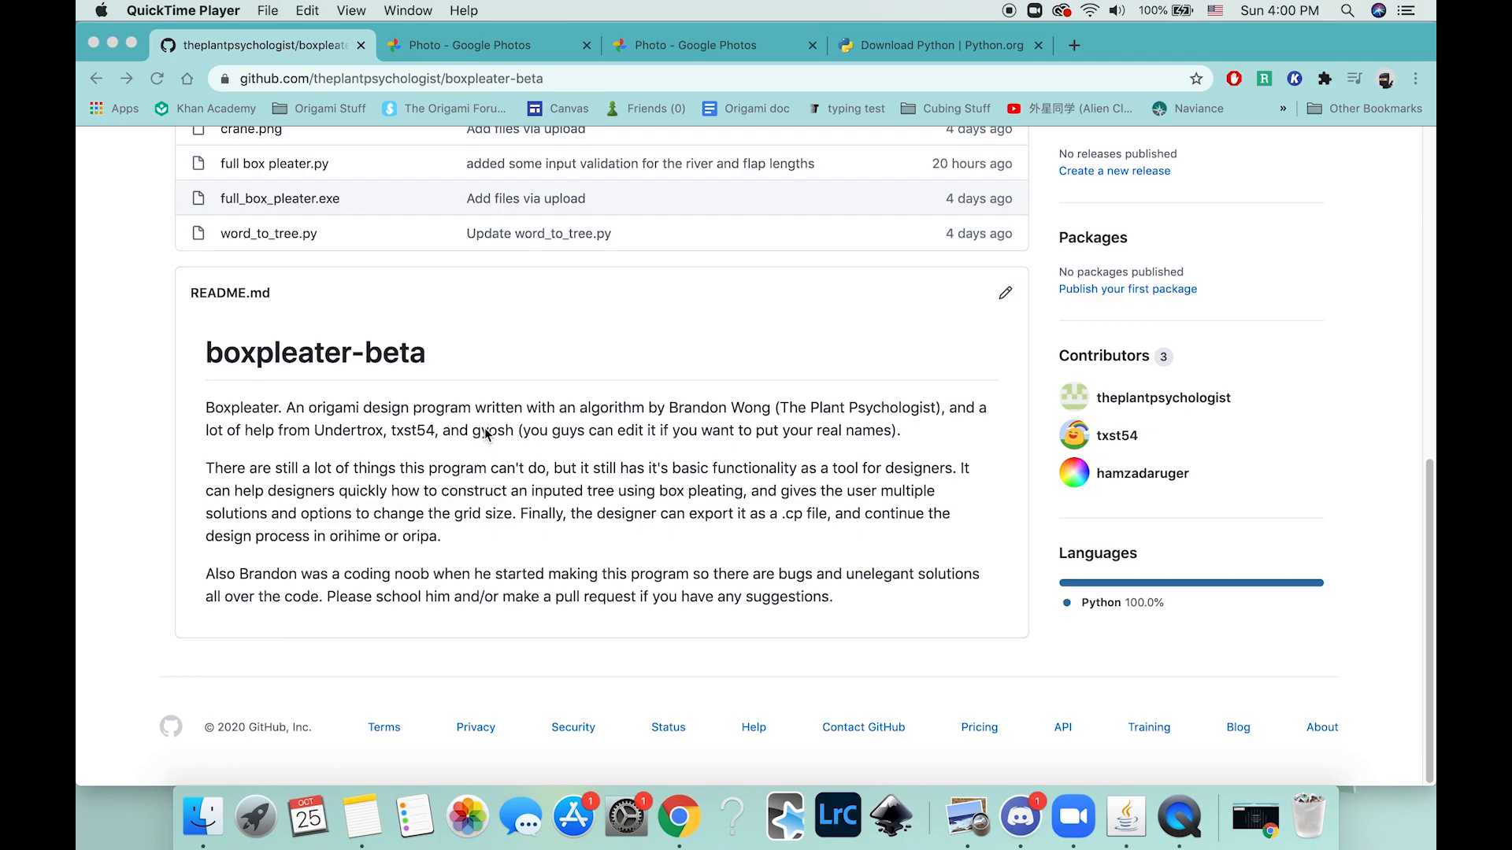
{"action": "scroll", "coordinate": [485, 432], "scroll_direction": "up", "scroll_amount": 3}
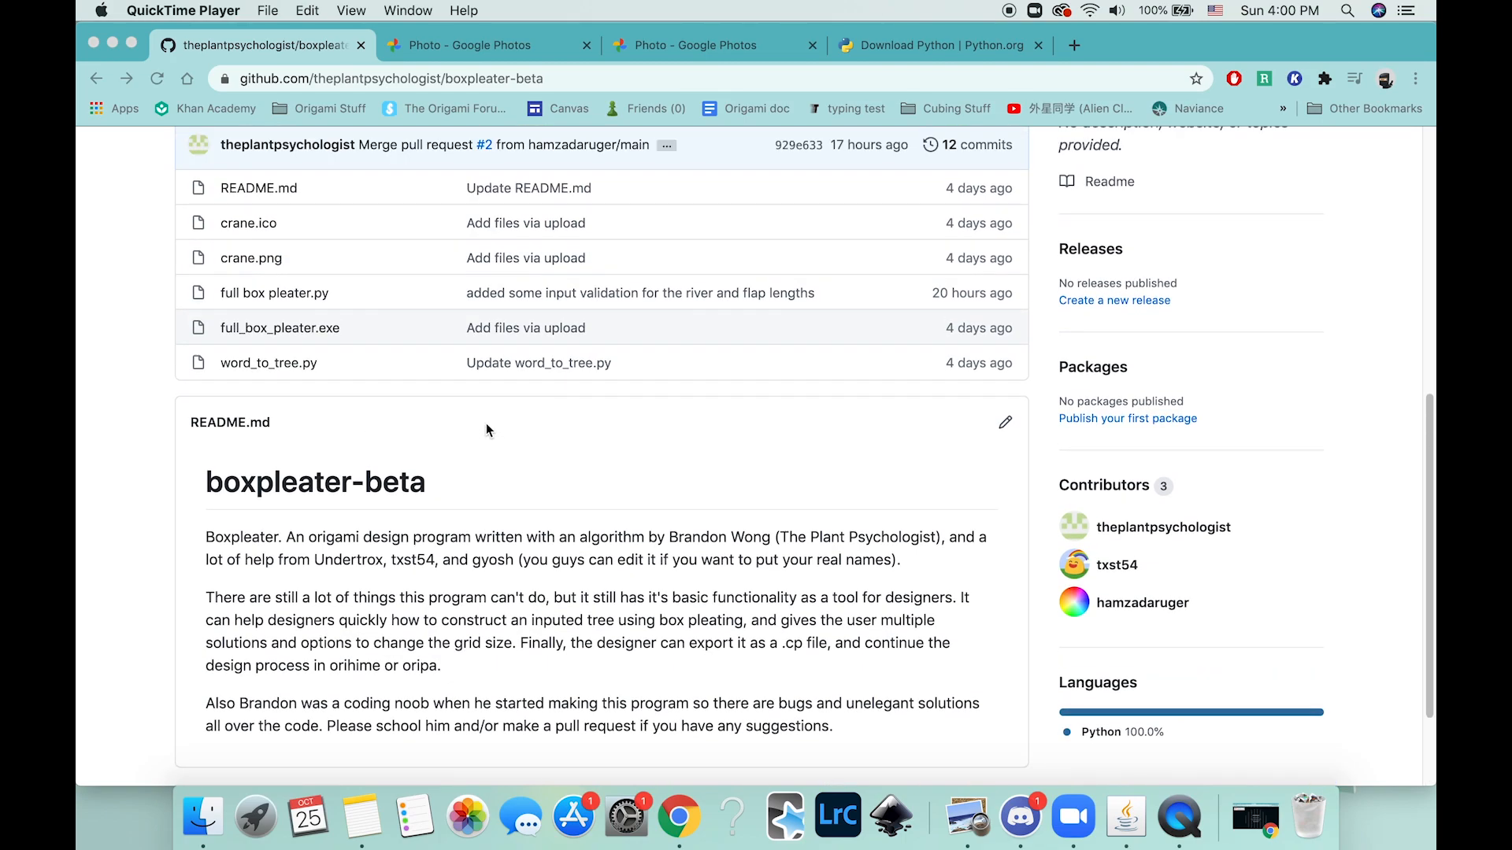
{"action": "scroll", "coordinate": [484, 433], "scroll_direction": "up", "scroll_amount": 3}
{"action": "scroll", "coordinate": [485, 433], "scroll_direction": "up", "scroll_amount": 3}
{"action": "scroll", "coordinate": [485, 432], "scroll_direction": "up", "scroll_amount": 5}
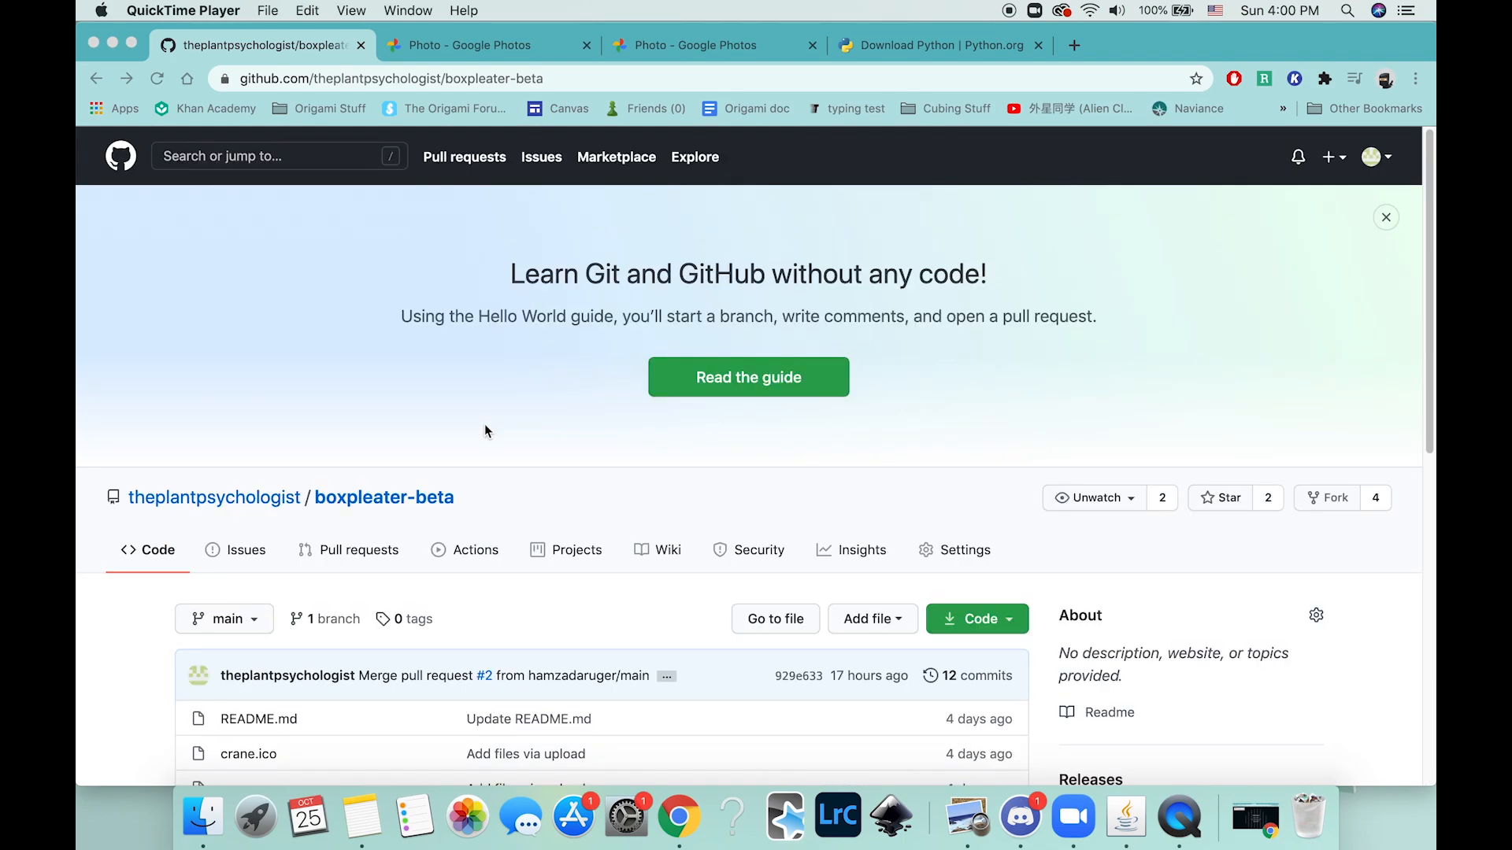
{"action": "scroll", "coordinate": [475, 428], "scroll_direction": "down", "scroll_amount": 1}
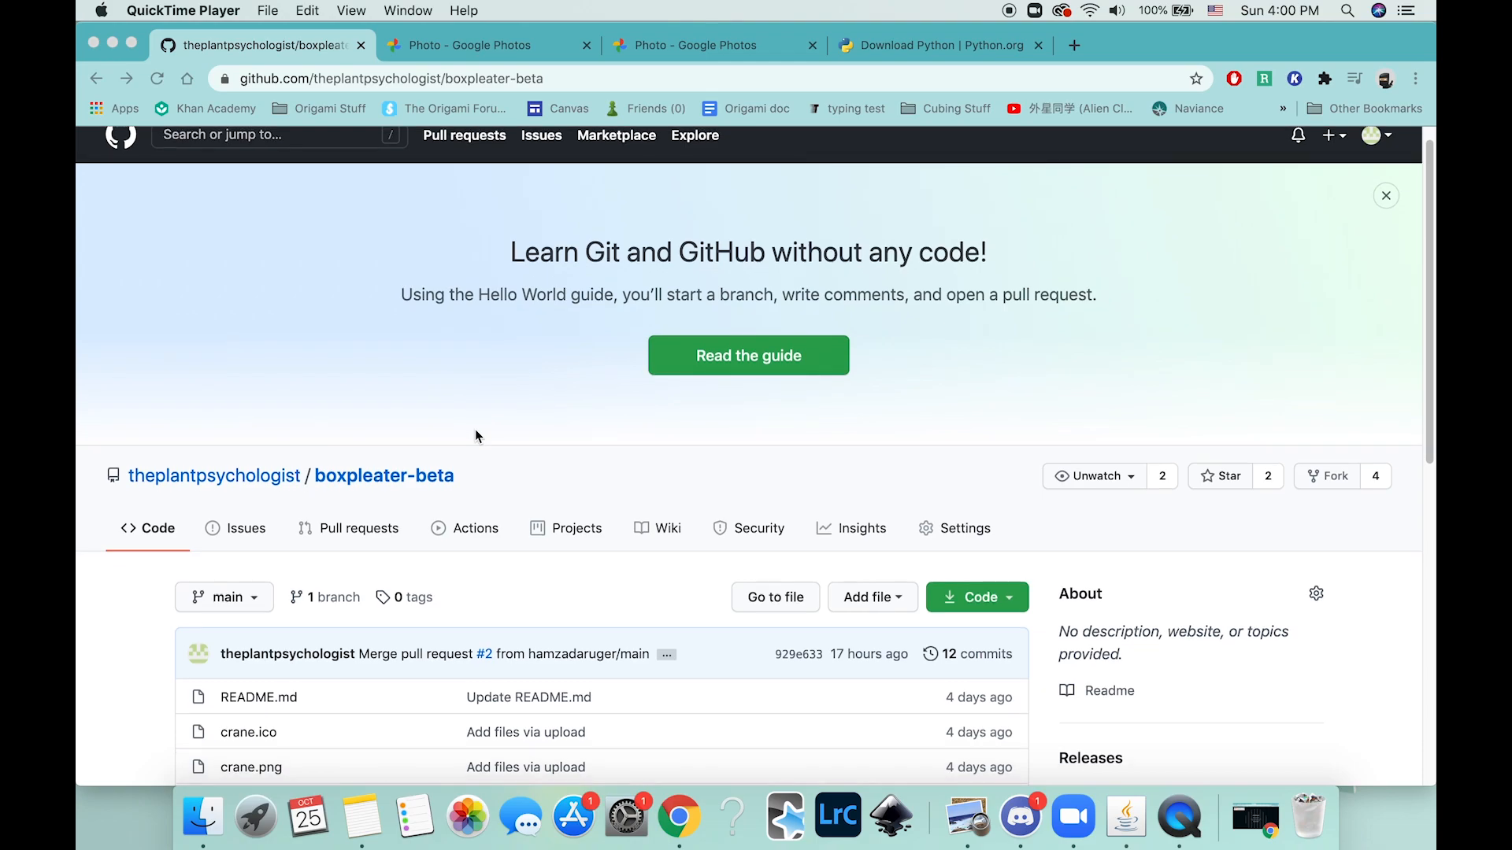
Review the boxpleater-beta repository's clone/download options and glance at the Python downloads page.
{"action": "left_click", "coordinate": [416, 78]}
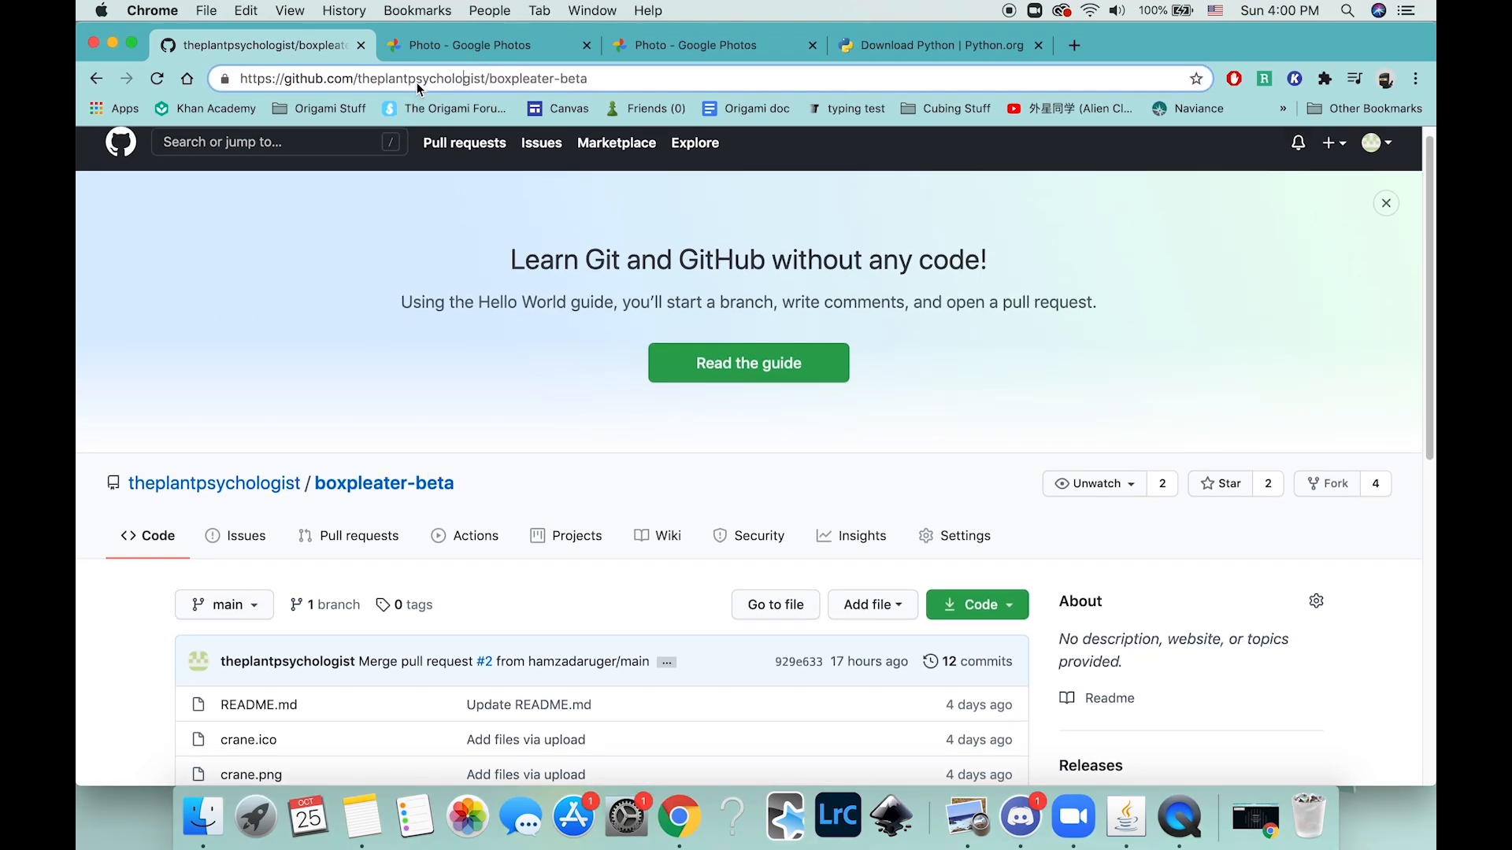
{"action": "left_click", "coordinate": [512, 504]}
{"action": "scroll", "coordinate": [512, 505], "scroll_direction": "down", "scroll_amount": 2}
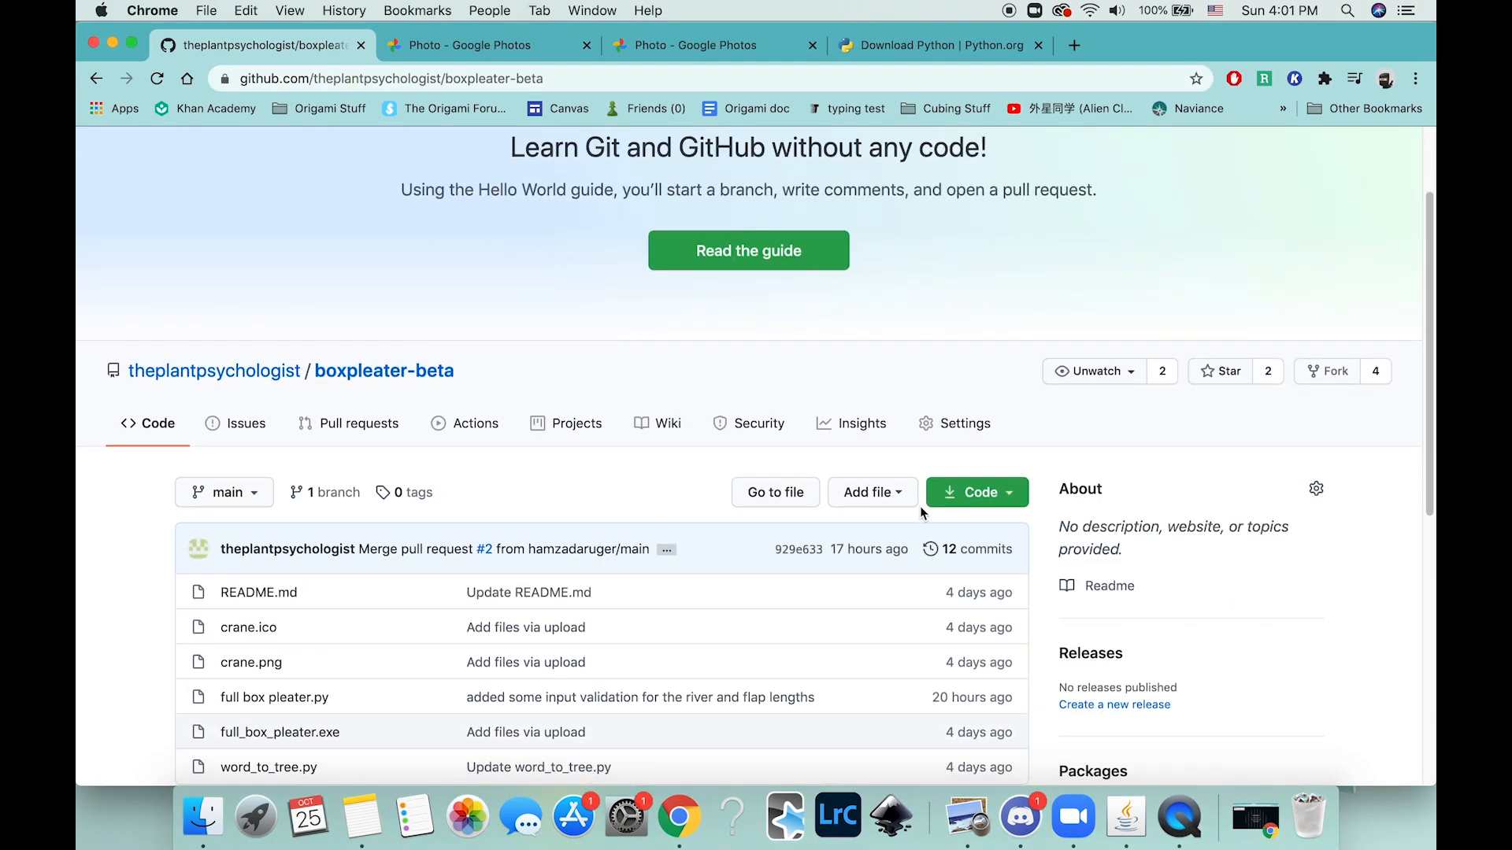
{"action": "left_click", "coordinate": [978, 493]}
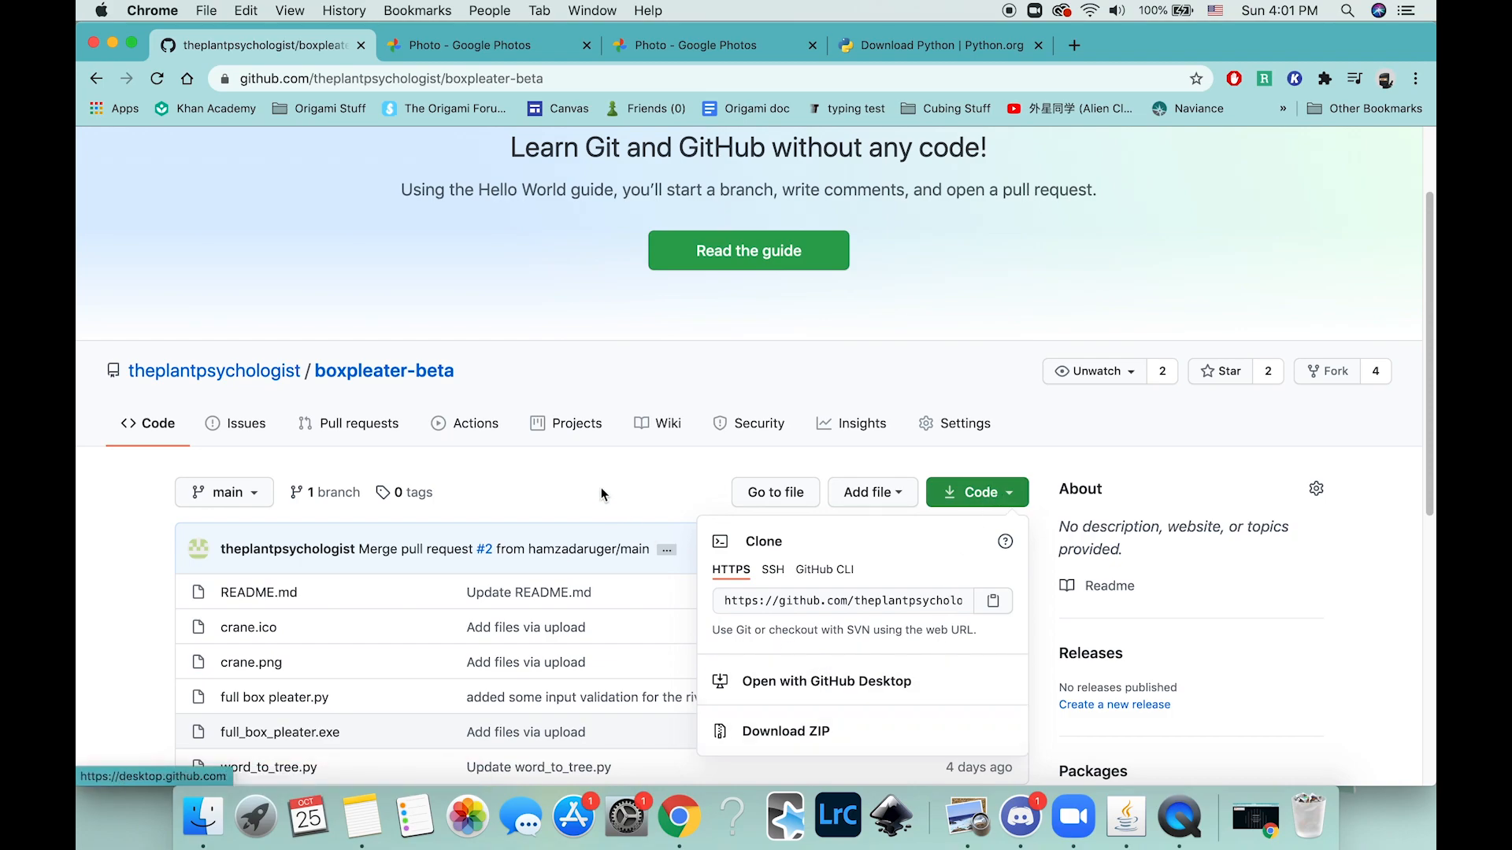
{"action": "left_click", "coordinate": [863, 740]}
{"action": "scroll", "coordinate": [602, 488], "scroll_direction": "down", "scroll_amount": 3}
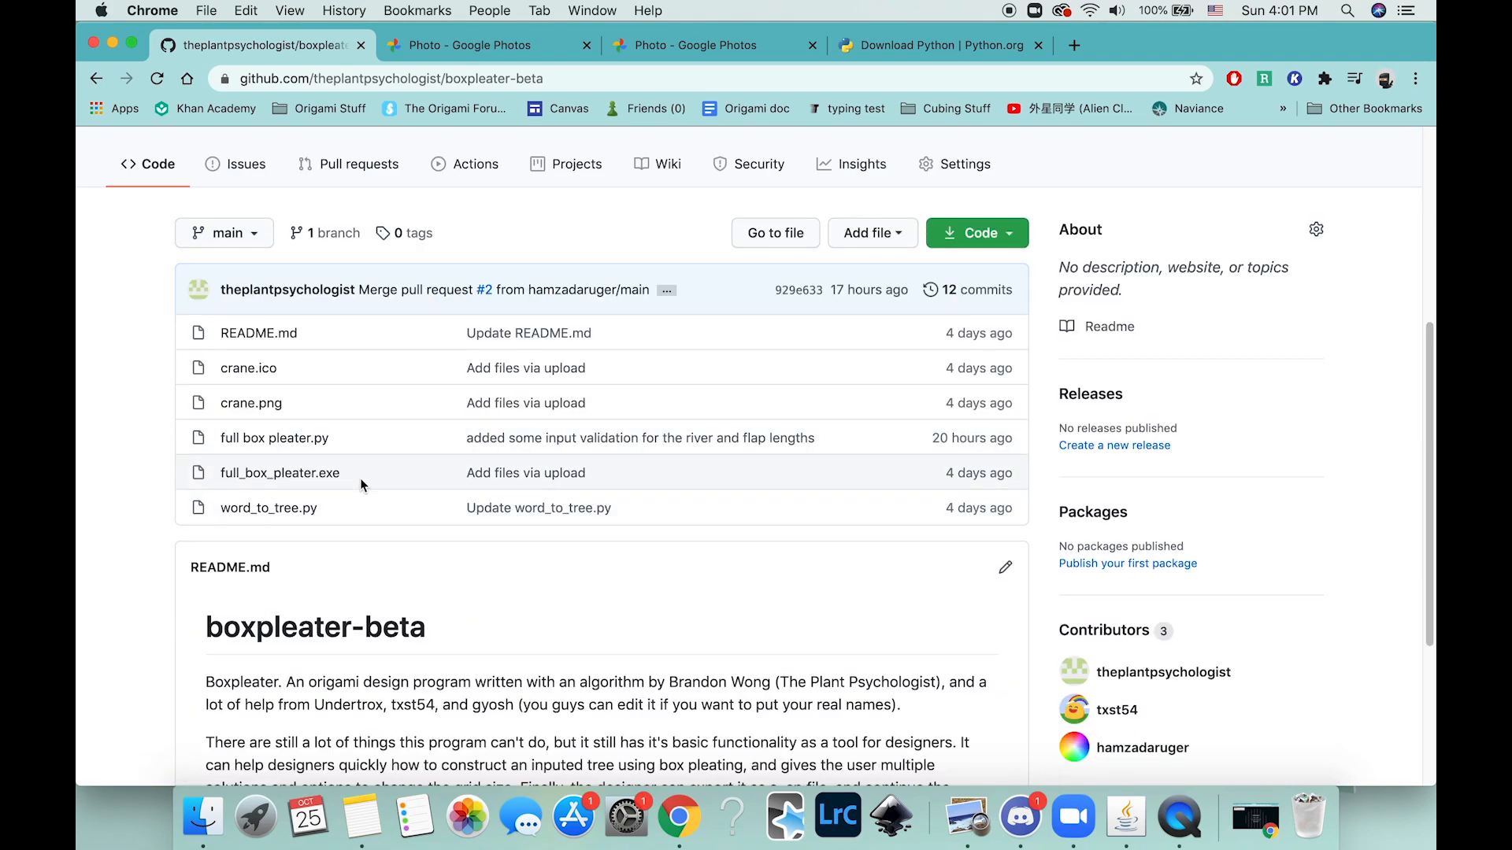
{"action": "scroll", "coordinate": [873, 601], "scroll_direction": "down", "scroll_amount": 2}
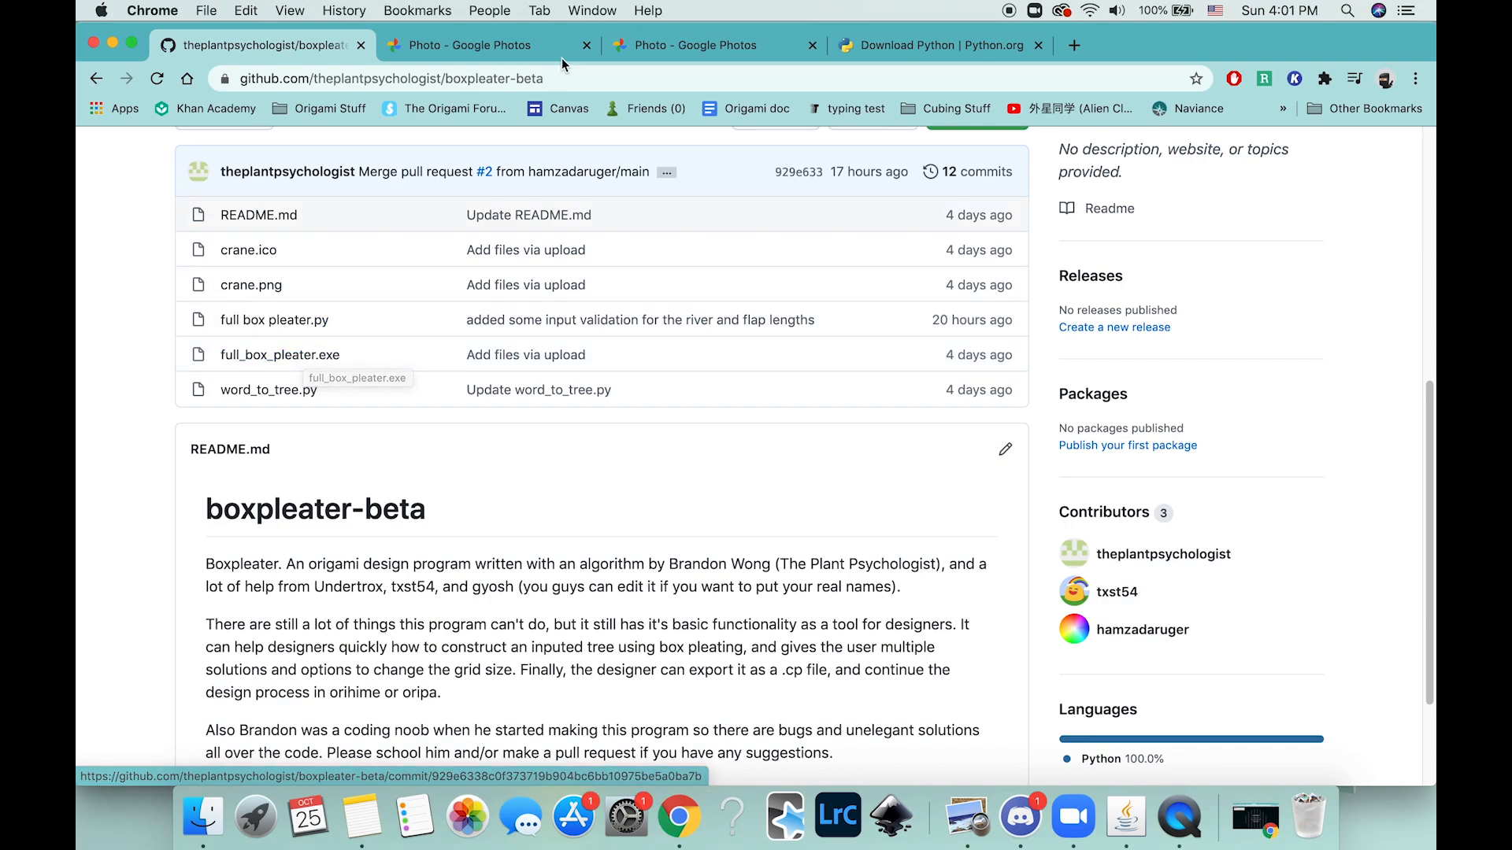
{"action": "left_click", "coordinate": [907, 44]}
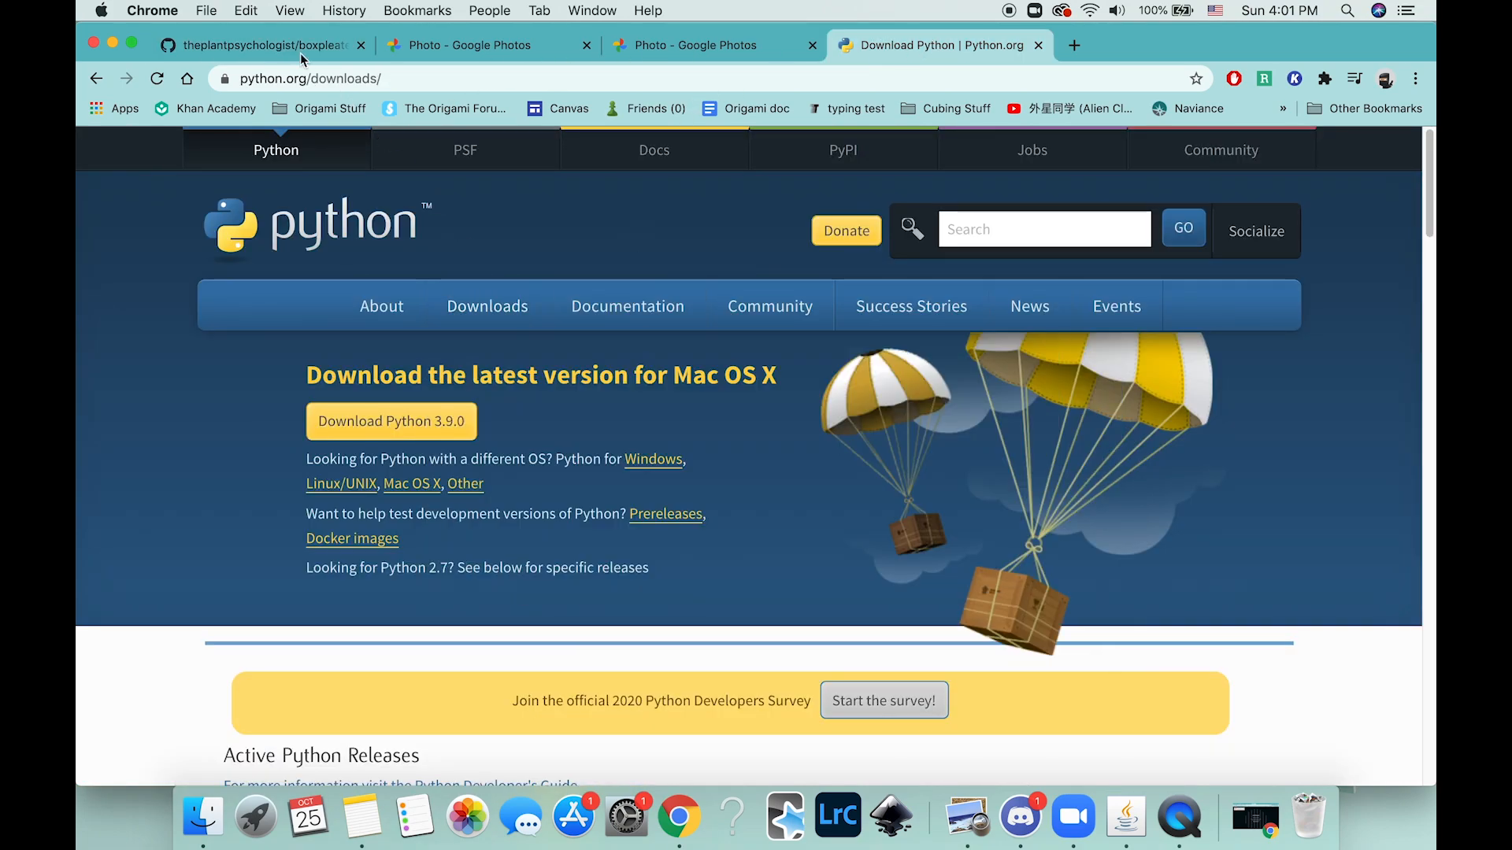
{"action": "left_click", "coordinate": [242, 47]}
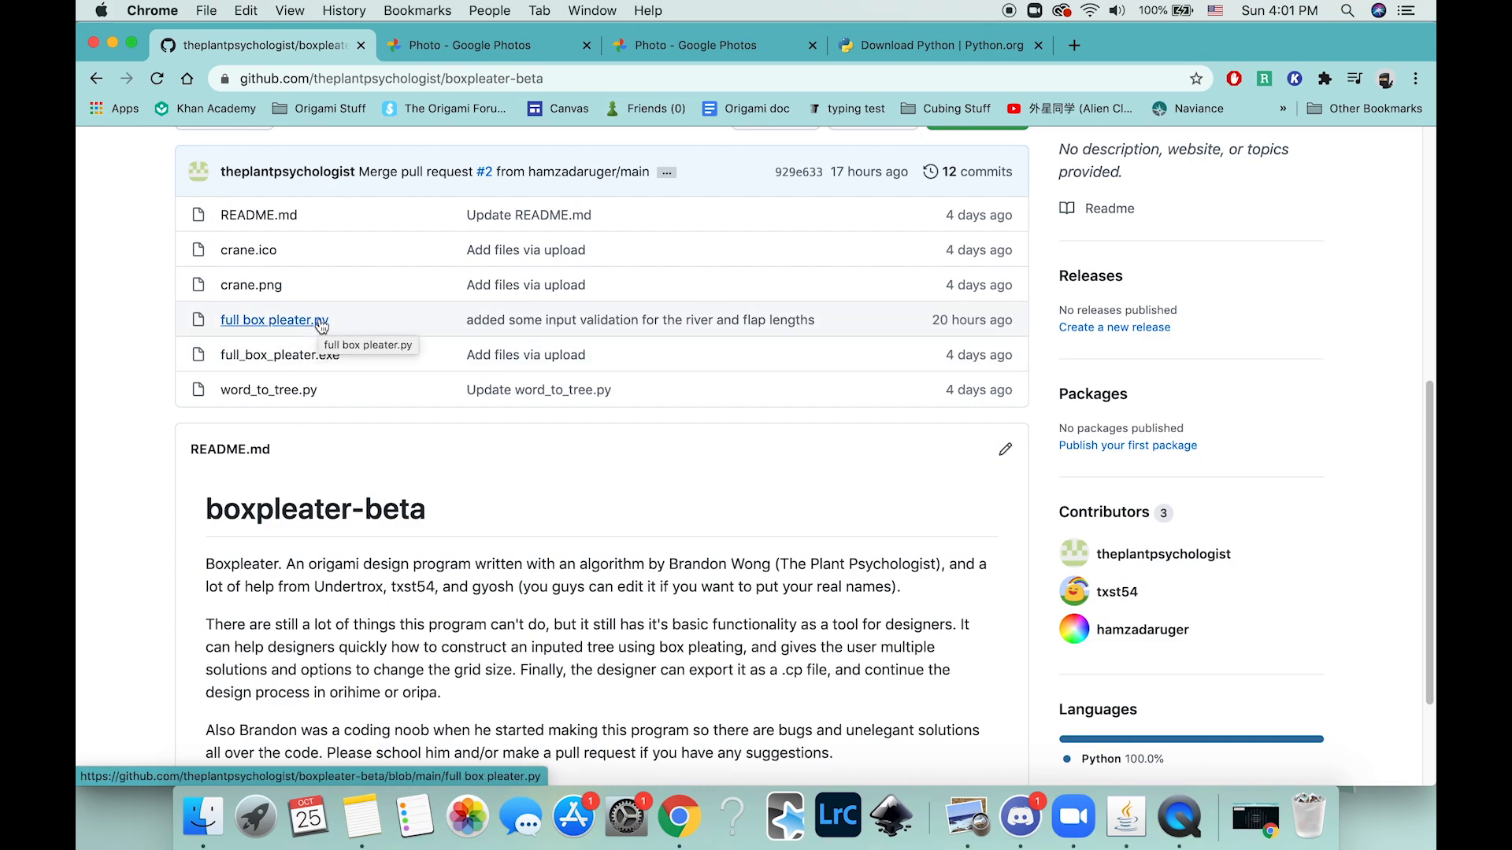
From Finder's Recents, launch the downloaded full_box_pleater.py script into IDLE.
{"action": "left_click", "coordinate": [203, 817]}
{"action": "scroll", "coordinate": [762, 368], "scroll_direction": "down", "scroll_amount": 3}
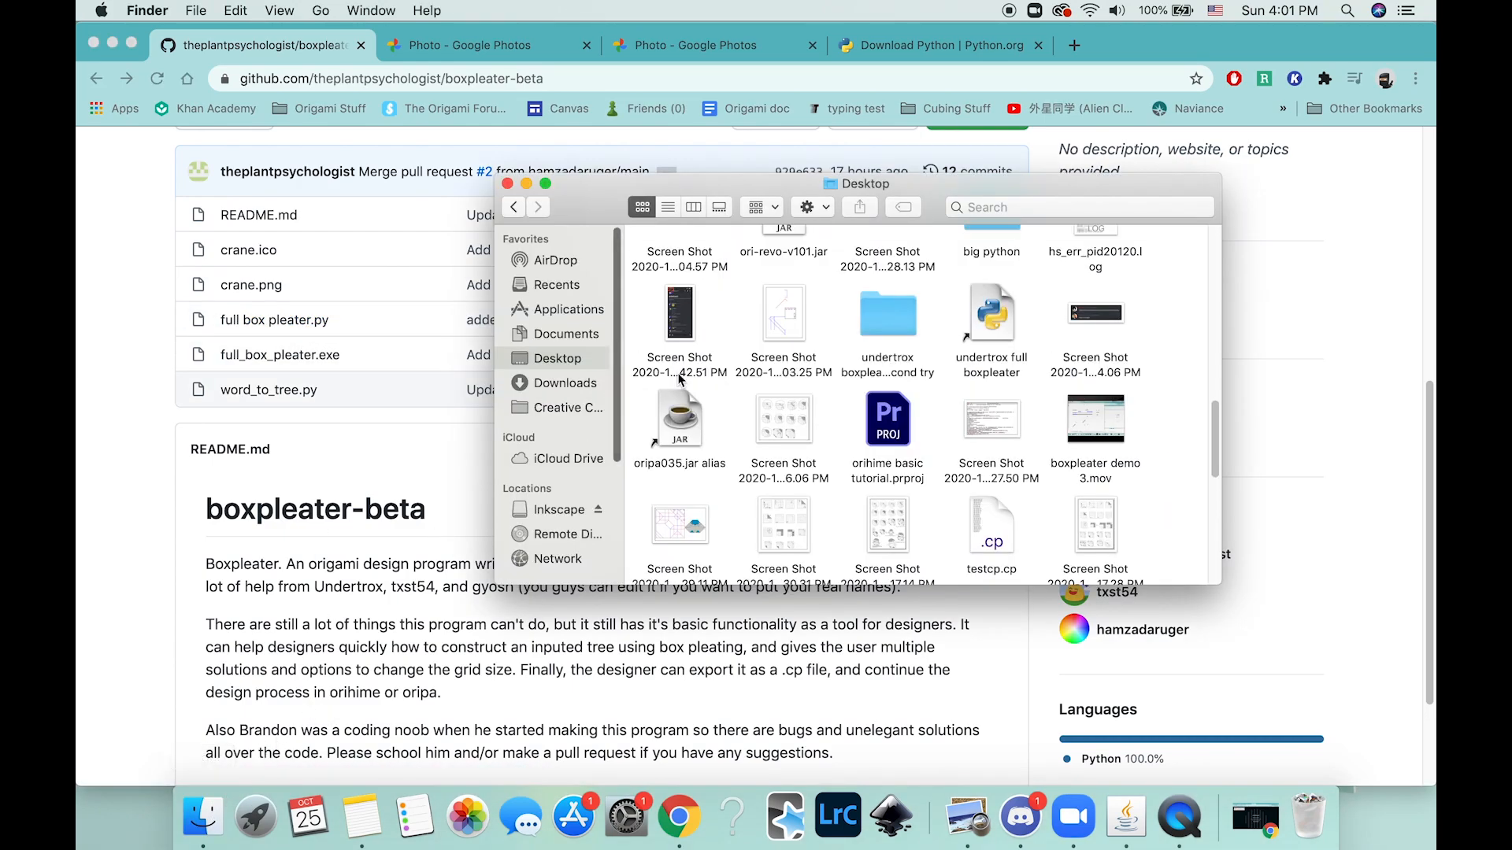
{"action": "scroll", "coordinate": [761, 369], "scroll_direction": "down", "scroll_amount": 3}
{"action": "scroll", "coordinate": [762, 368], "scroll_direction": "up", "scroll_amount": 5}
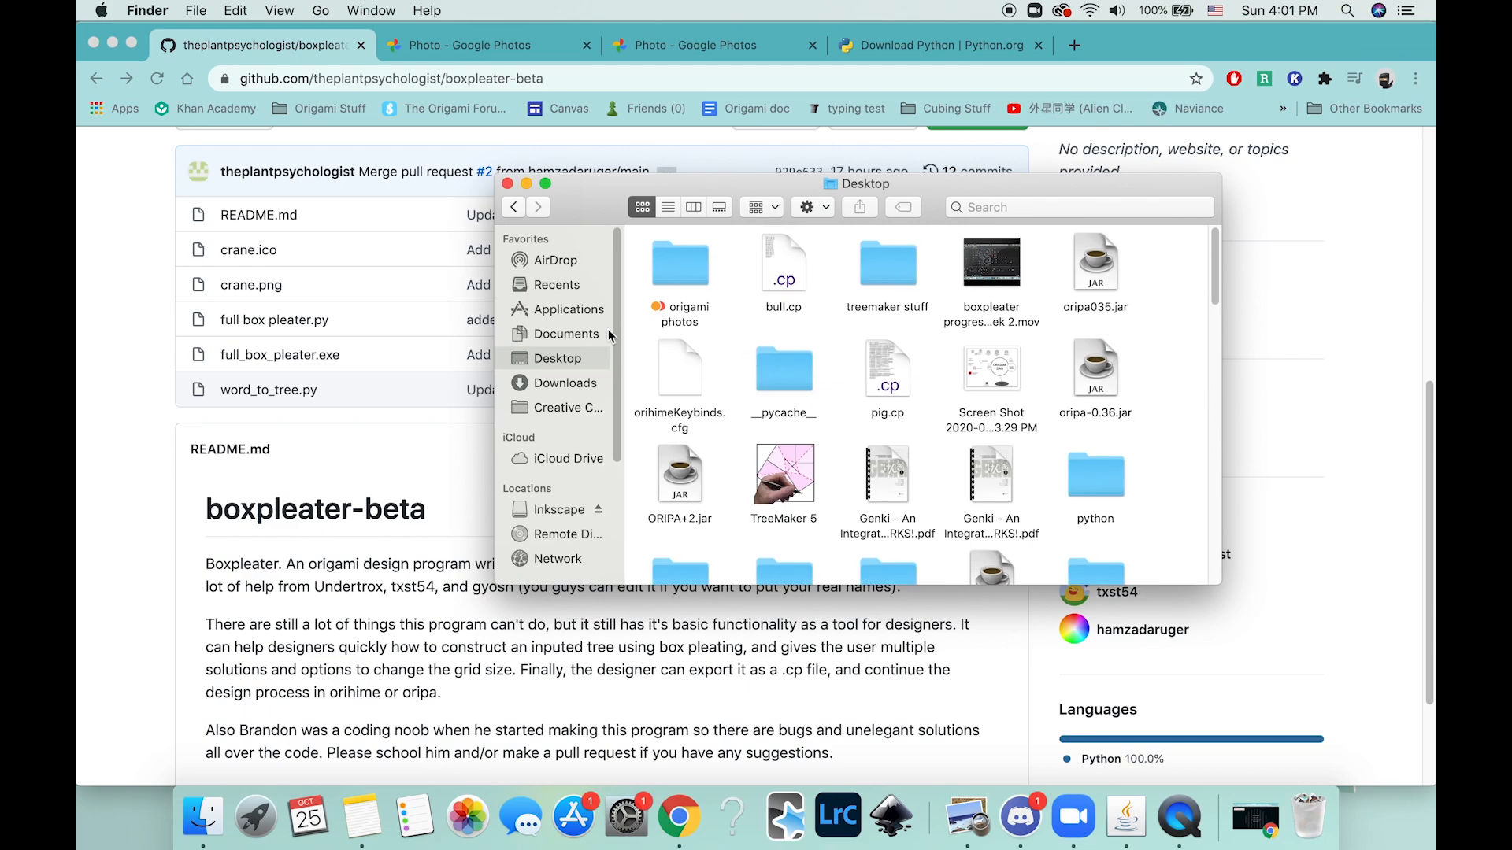
{"action": "left_click", "coordinate": [556, 284]}
{"action": "left_click", "coordinate": [688, 266]}
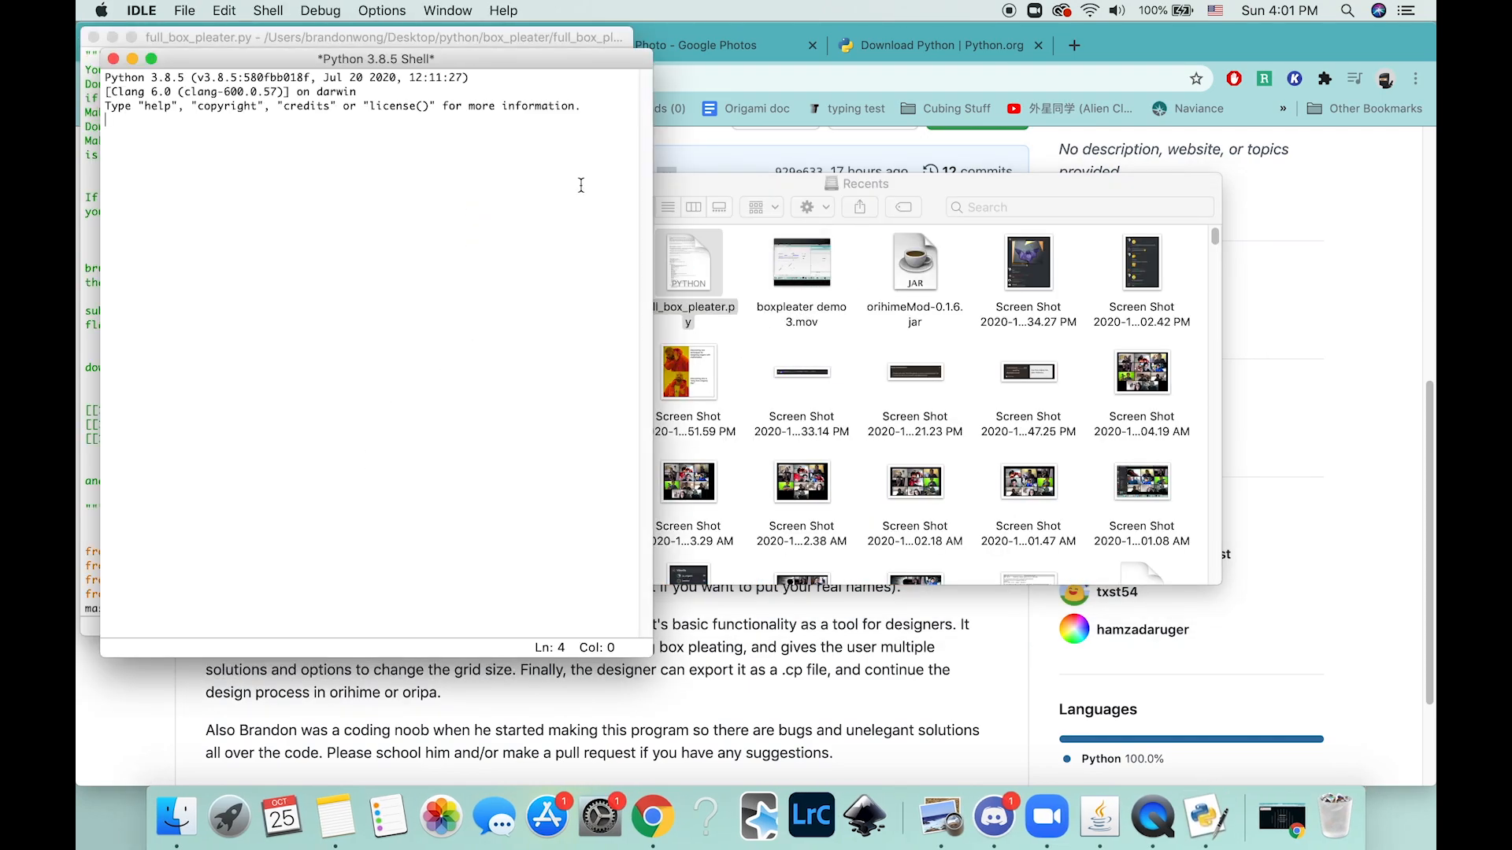
Bring the full_box_pleater.py editor forward via Mission Control and run it with Run Module (F5).
{"action": "left_click", "coordinate": [827, 189]}
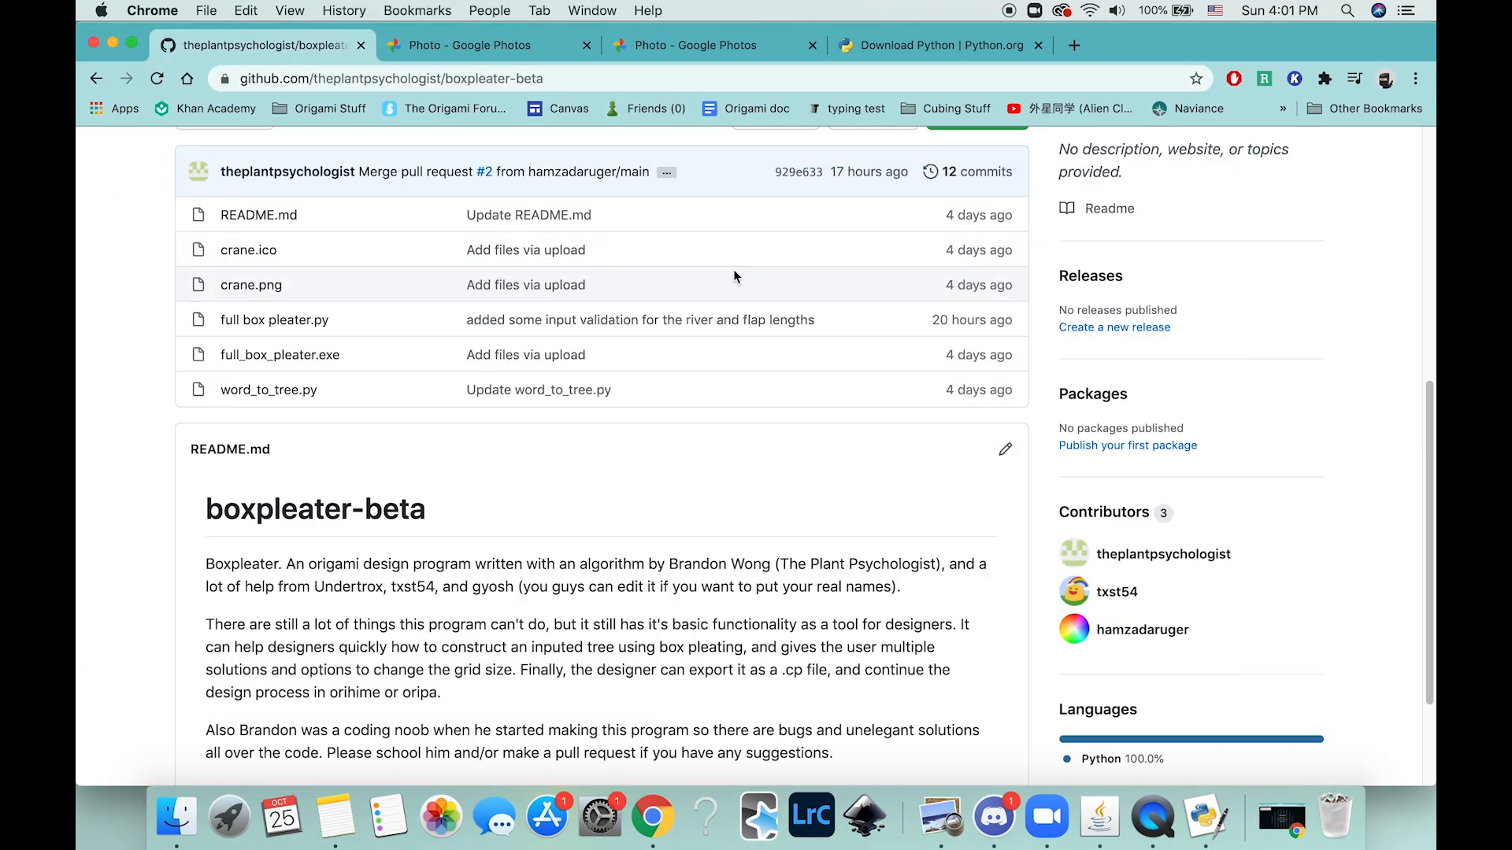
{"action": "key", "text": "ctrl+Up"}
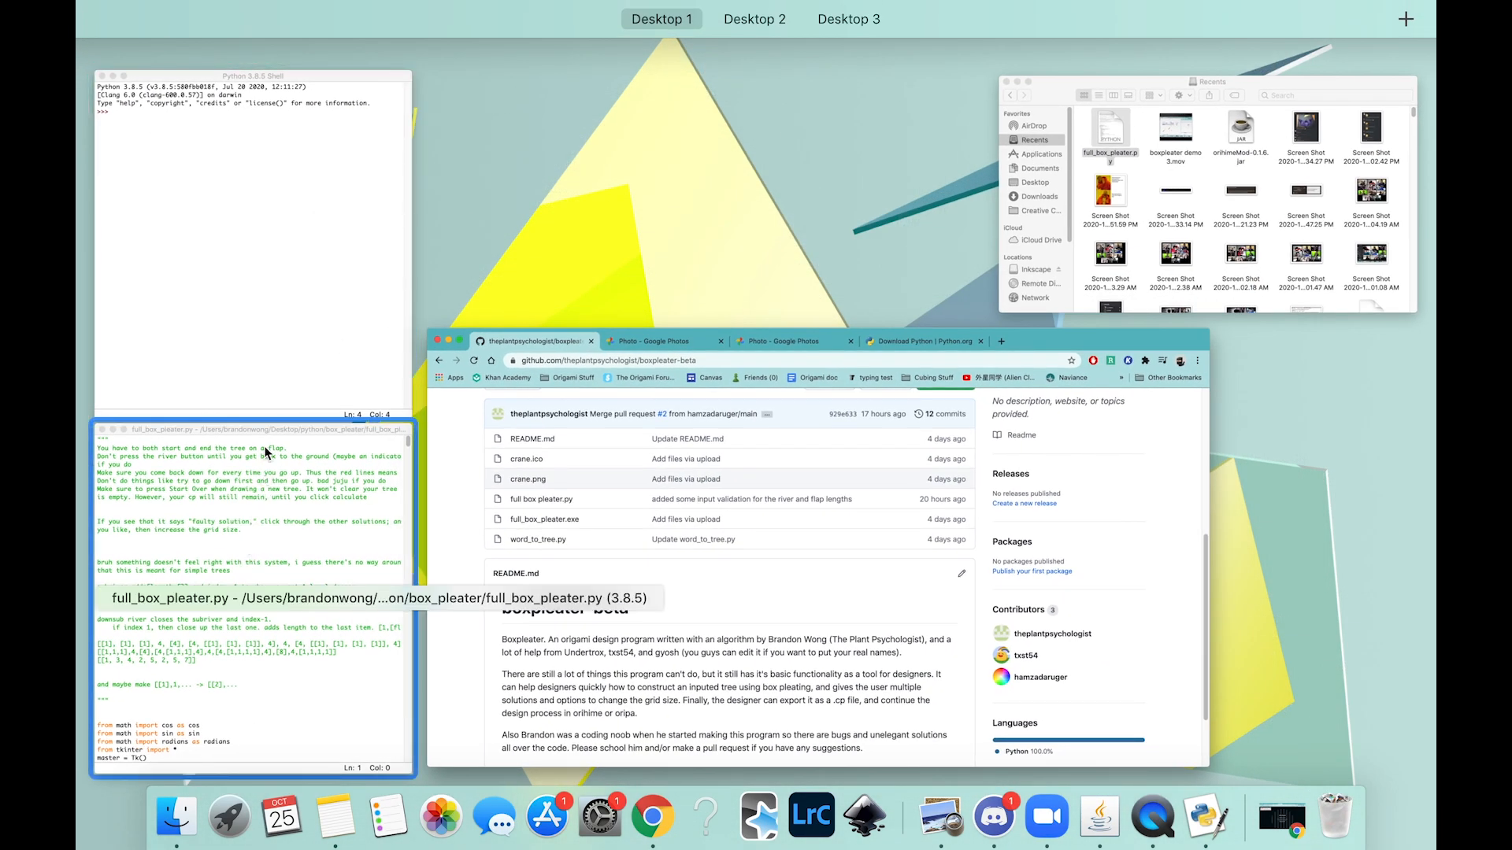
{"action": "left_click", "coordinate": [263, 445]}
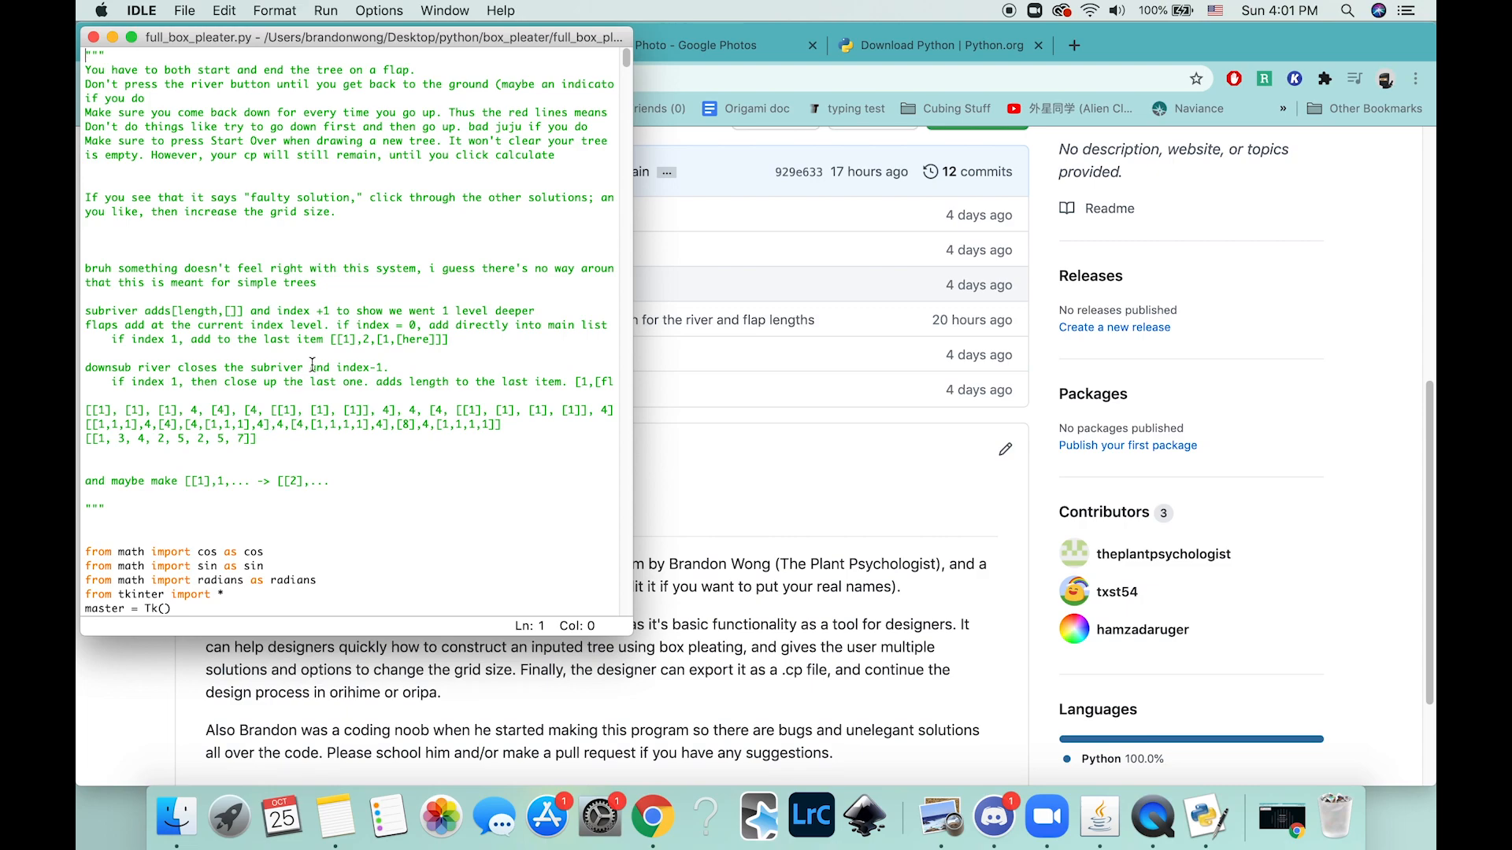
{"action": "key", "text": "F5"}
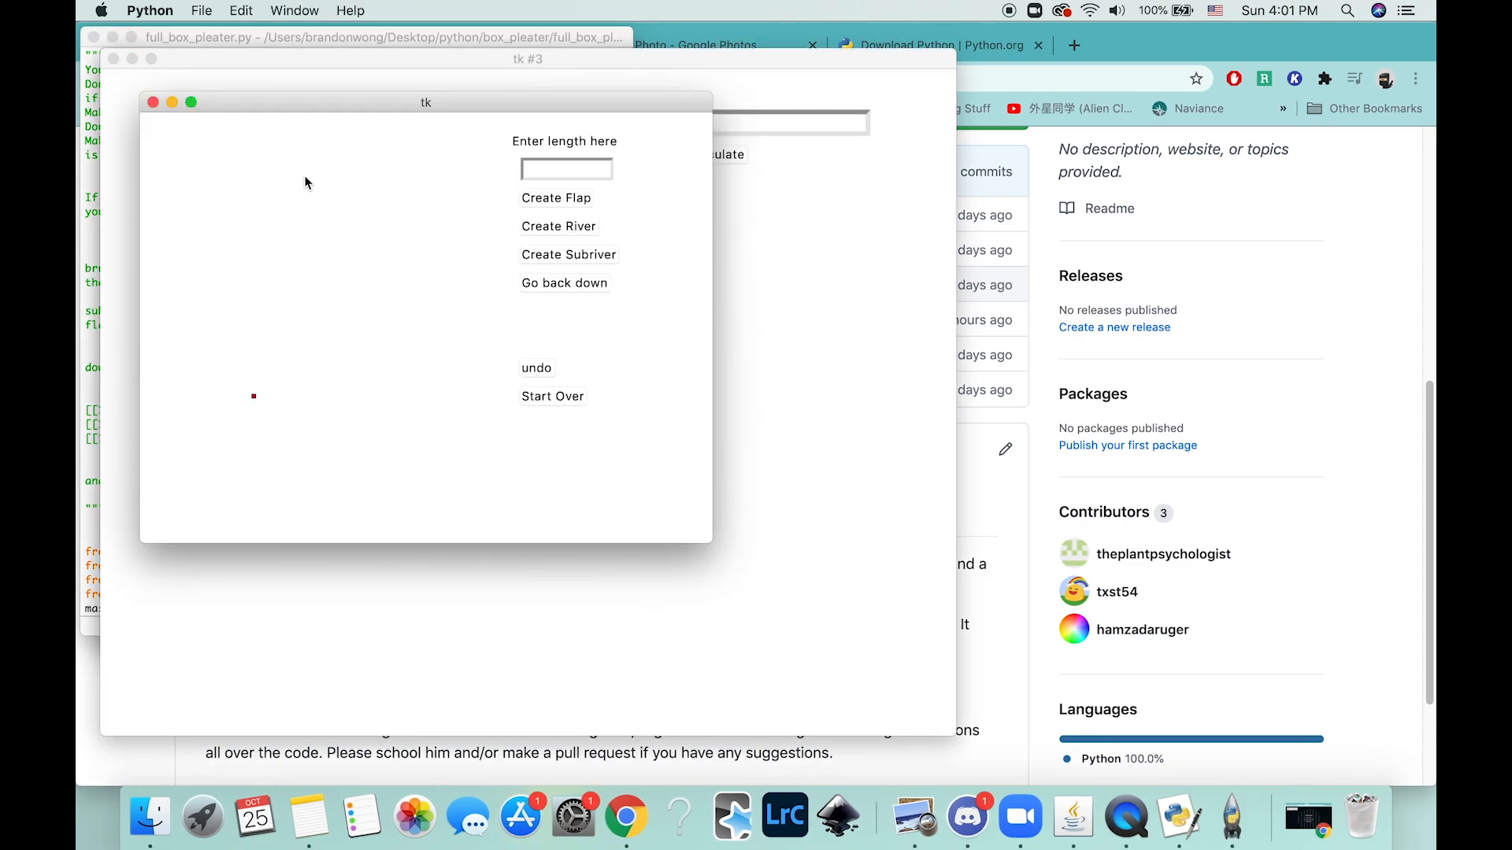
Arrange the boxpleater tree-building and calculate windows side by side and focus the length field.
{"action": "left_click_drag", "start_coordinate": [368, 106], "coordinate": [1079, 271]}
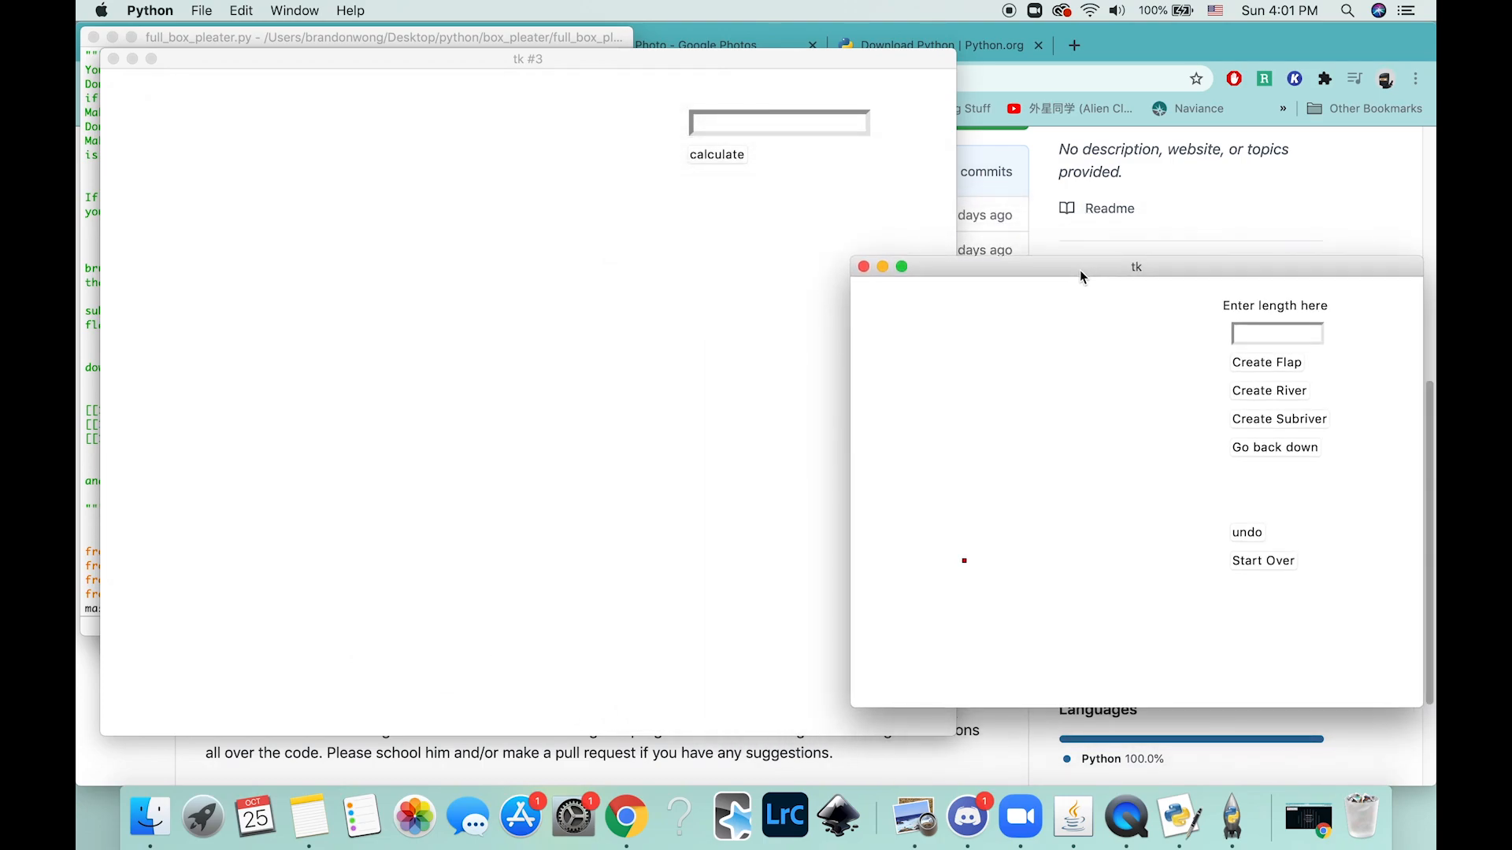
{"action": "left_click_drag", "start_coordinate": [651, 53], "coordinate": [637, 47]}
{"action": "left_click", "coordinate": [1133, 358]}
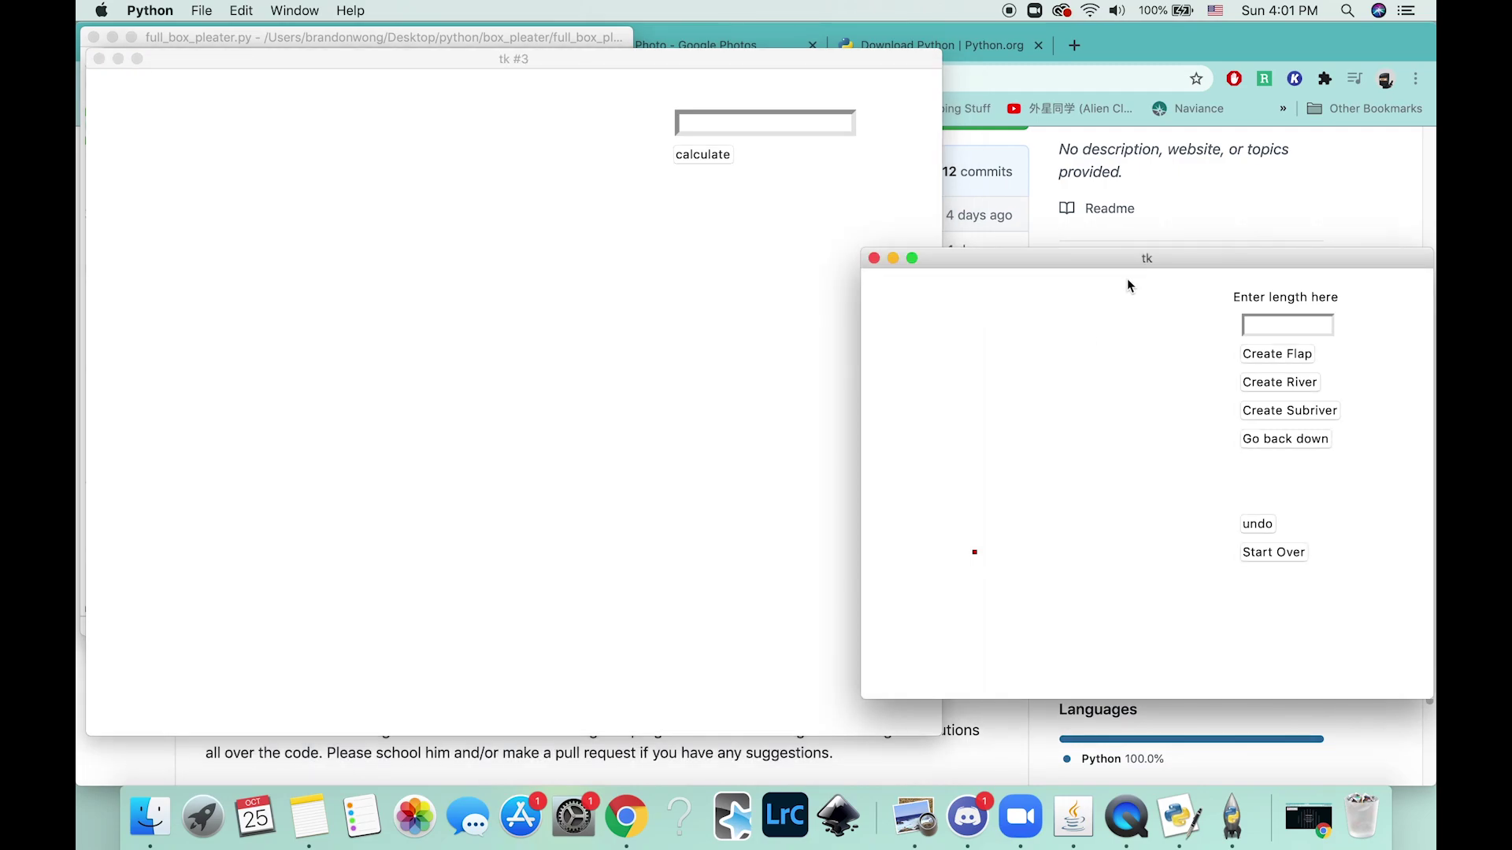
{"action": "left_click_drag", "start_coordinate": [1128, 262], "coordinate": [1046, 233]}
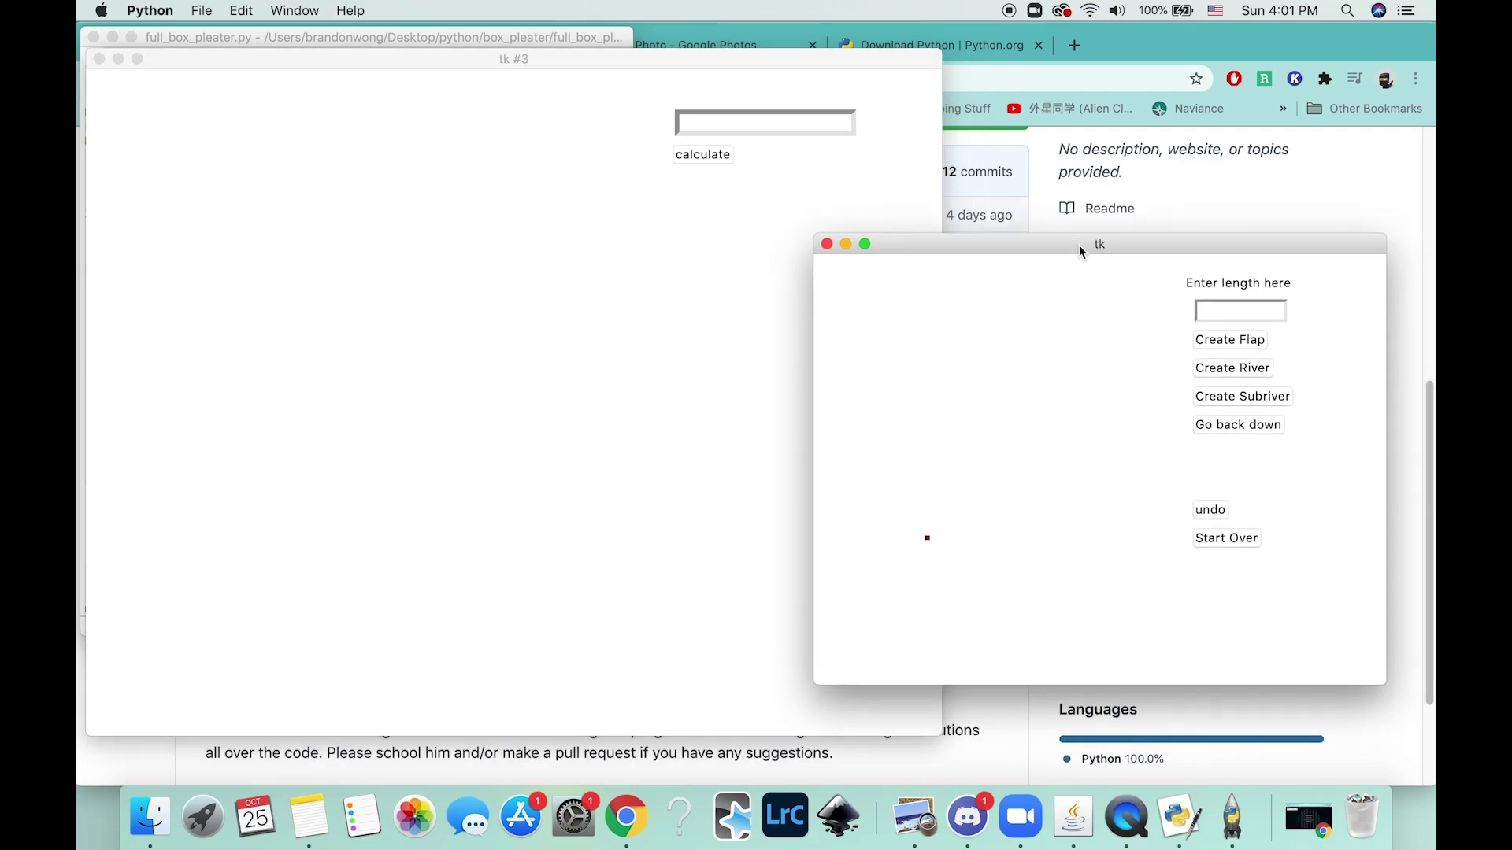
{"action": "left_click", "coordinate": [1212, 297]}
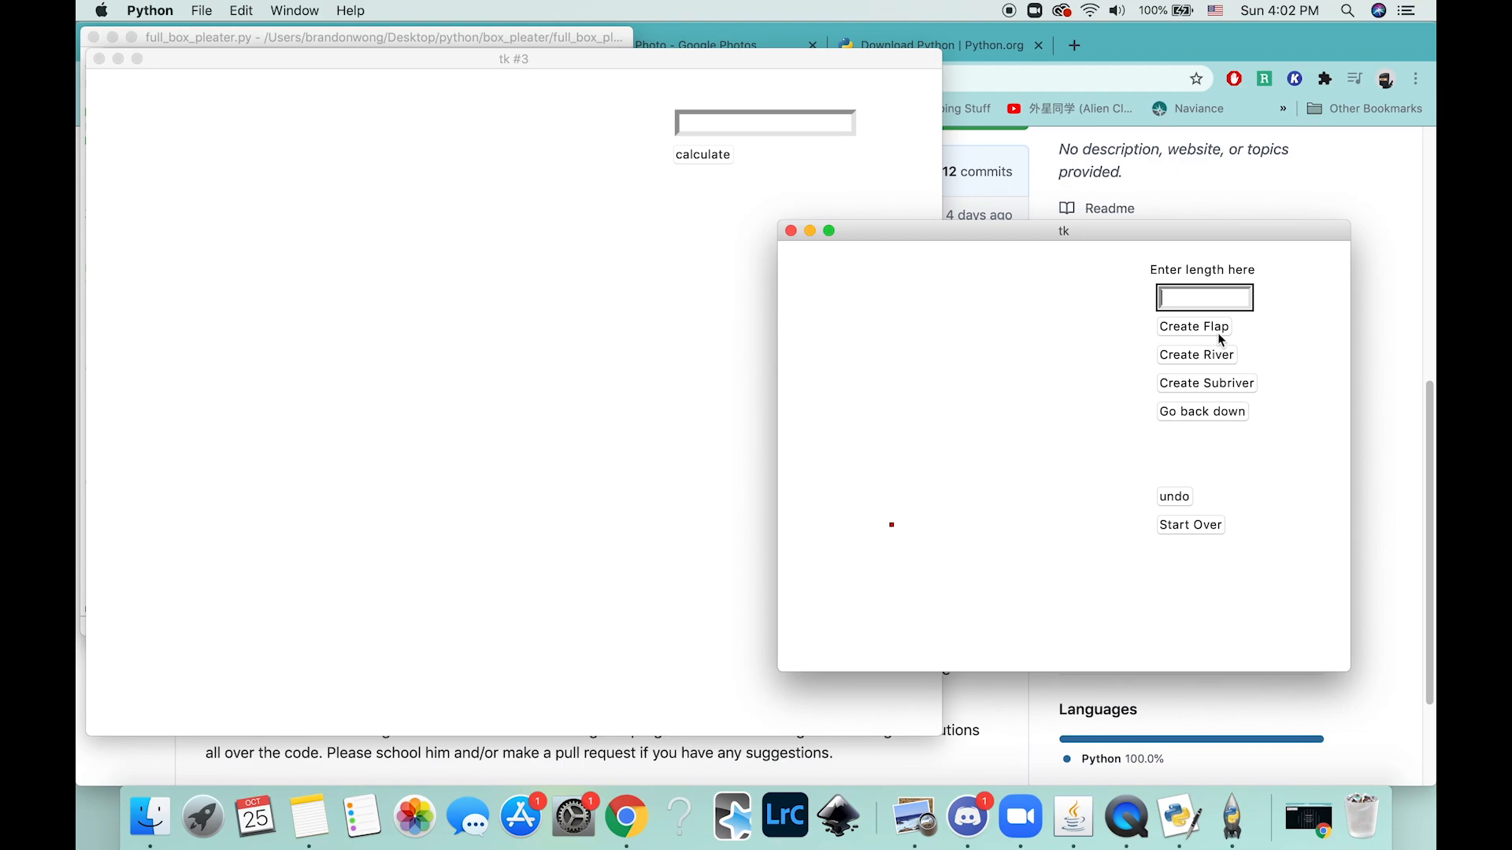
{"action": "type", "text": "3"}
Add three flaps of varying lengths to the tree's base node.
{"action": "left_click", "coordinate": [1207, 329]}
{"action": "type", "text": "4"}
{"action": "type", "text": "5"}
{"action": "left_click", "coordinate": [1207, 329]}
{"action": "key", "text": "BackSpace"}
{"action": "type", "text": "4"}
{"action": "left_click", "coordinate": [1207, 329]}
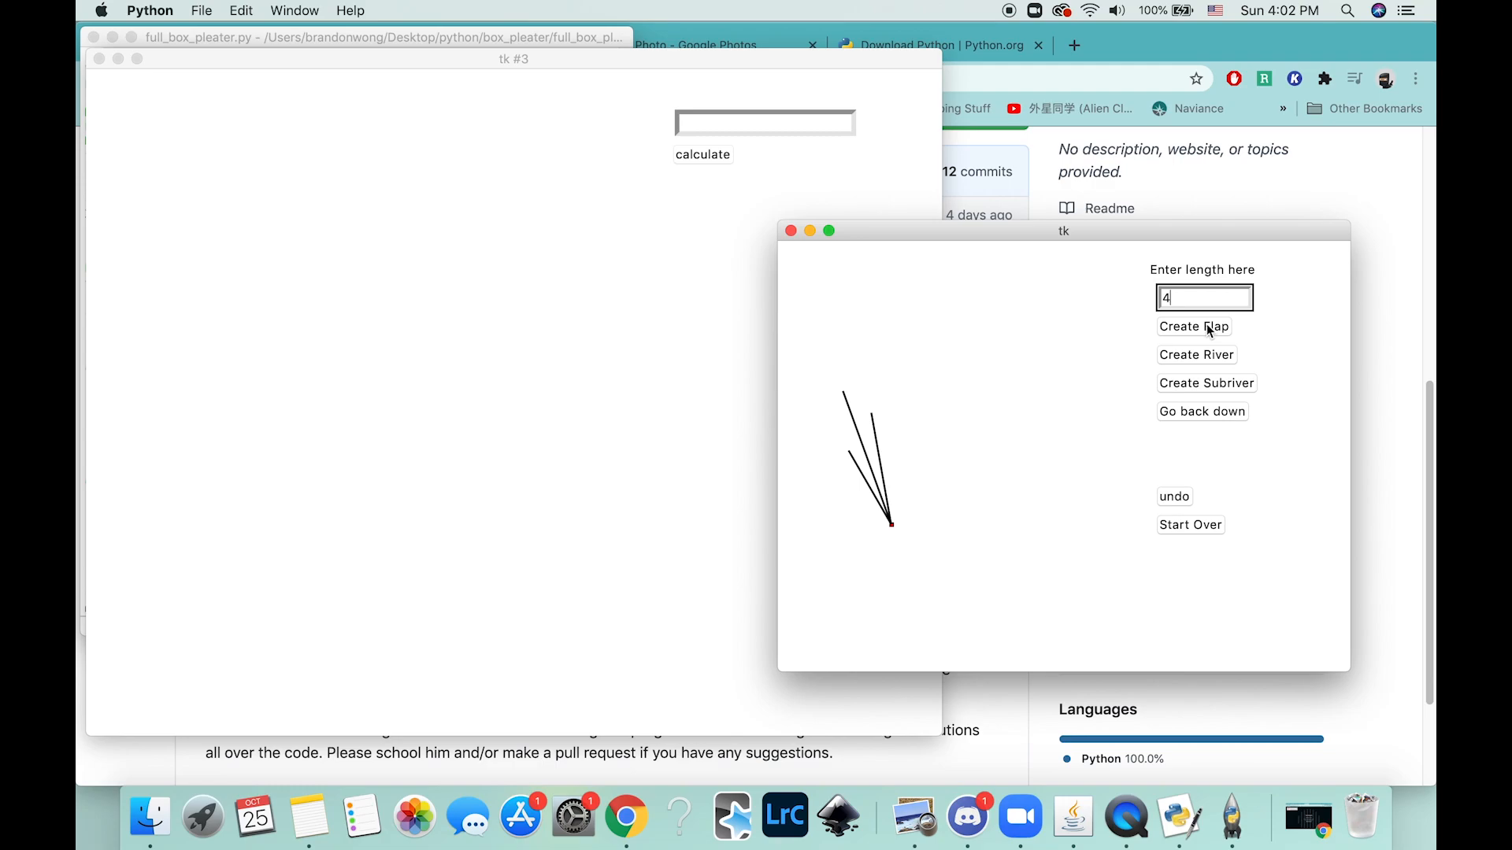
{"action": "key", "text": "BackSpace"}
{"action": "type", "text": "1"}
Extend rivers rightward with flap fans at their ends, then calculate the 19-grid layout (solution 1 of 8).
{"action": "left_click", "coordinate": [1203, 354]}
{"action": "left_click", "coordinate": [1204, 329]}
{"action": "left_click", "coordinate": [1203, 330]}
{"action": "left_click", "coordinate": [1201, 358]}
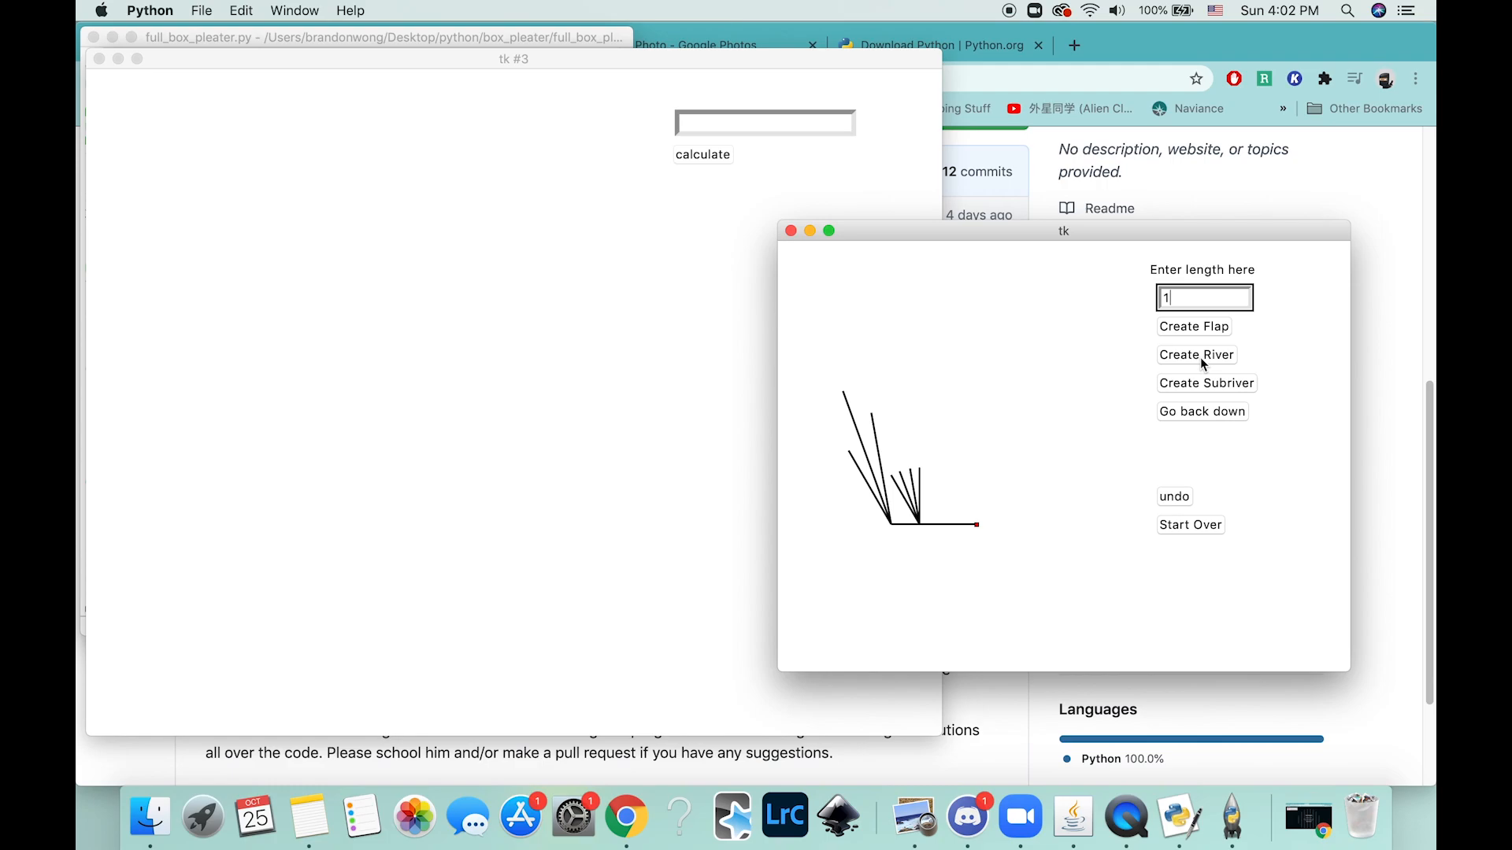
{"action": "left_click", "coordinate": [1204, 331]}
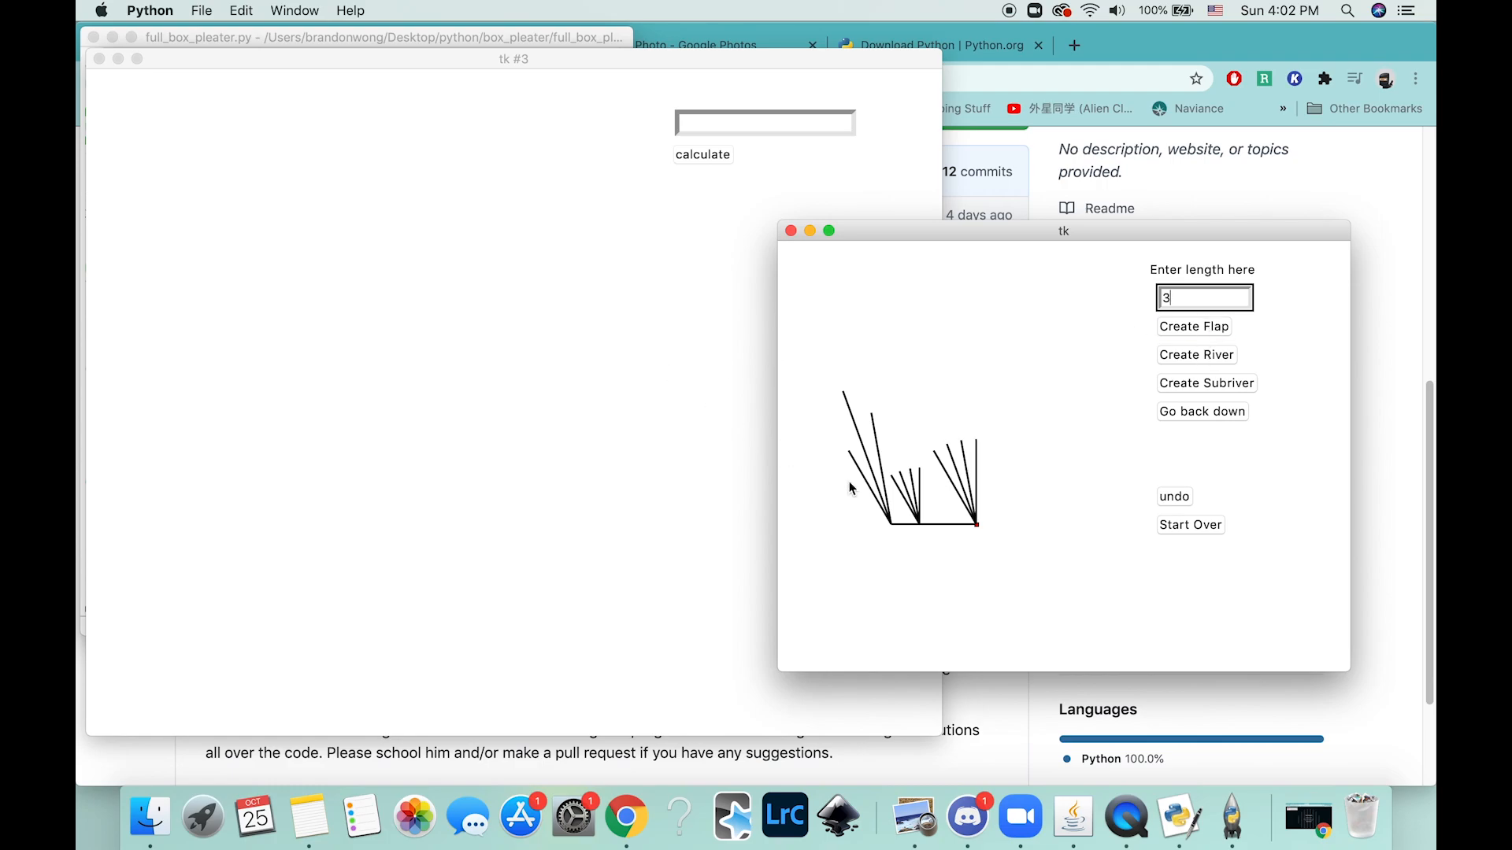
{"action": "left_click", "coordinate": [704, 160]}
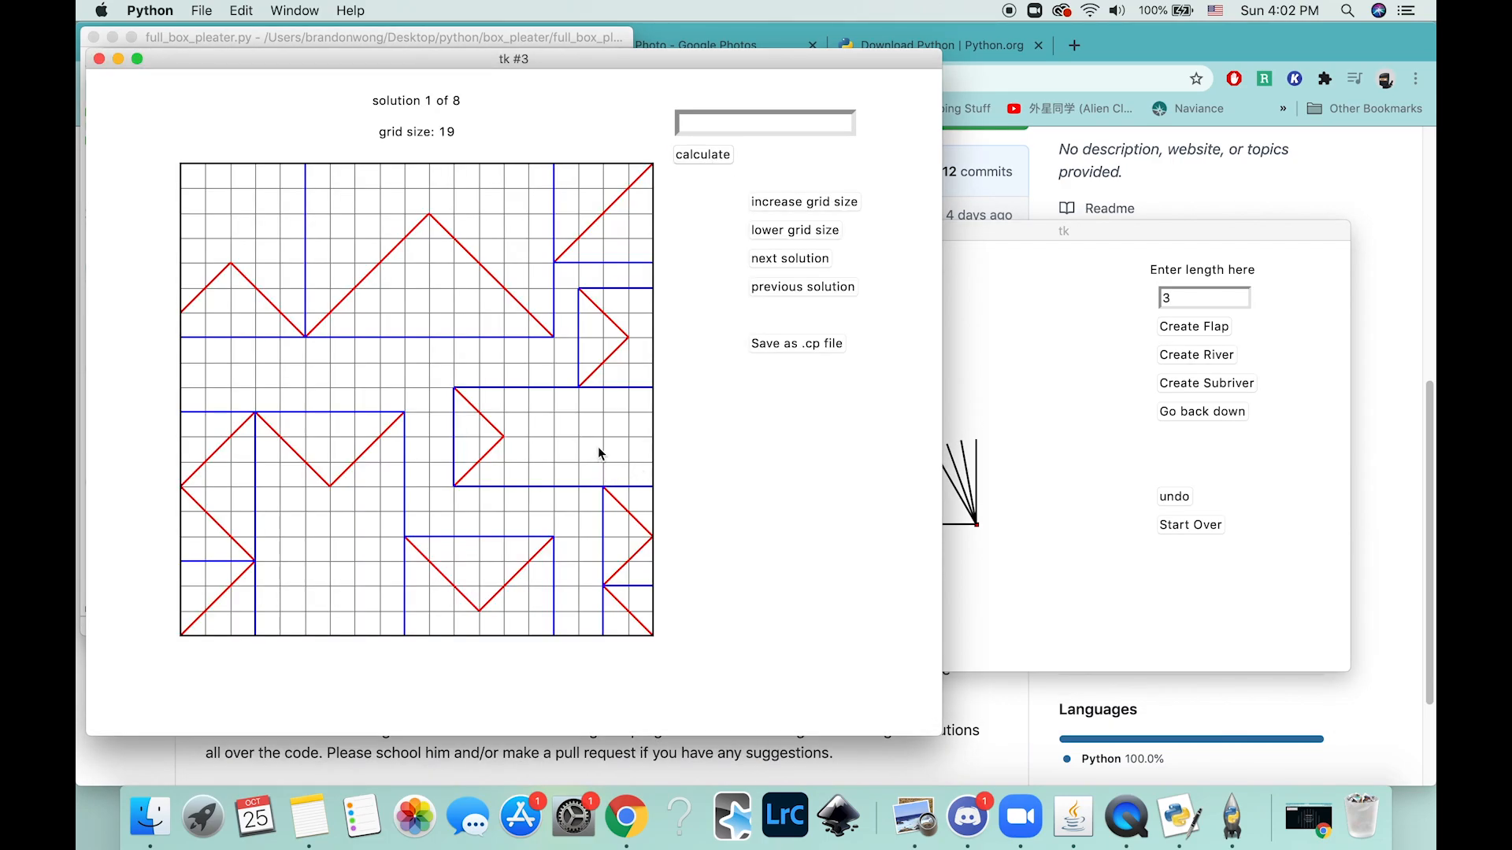
Compare the tree and layout windows and move the tree window out of the way.
{"action": "left_click", "coordinate": [988, 470]}
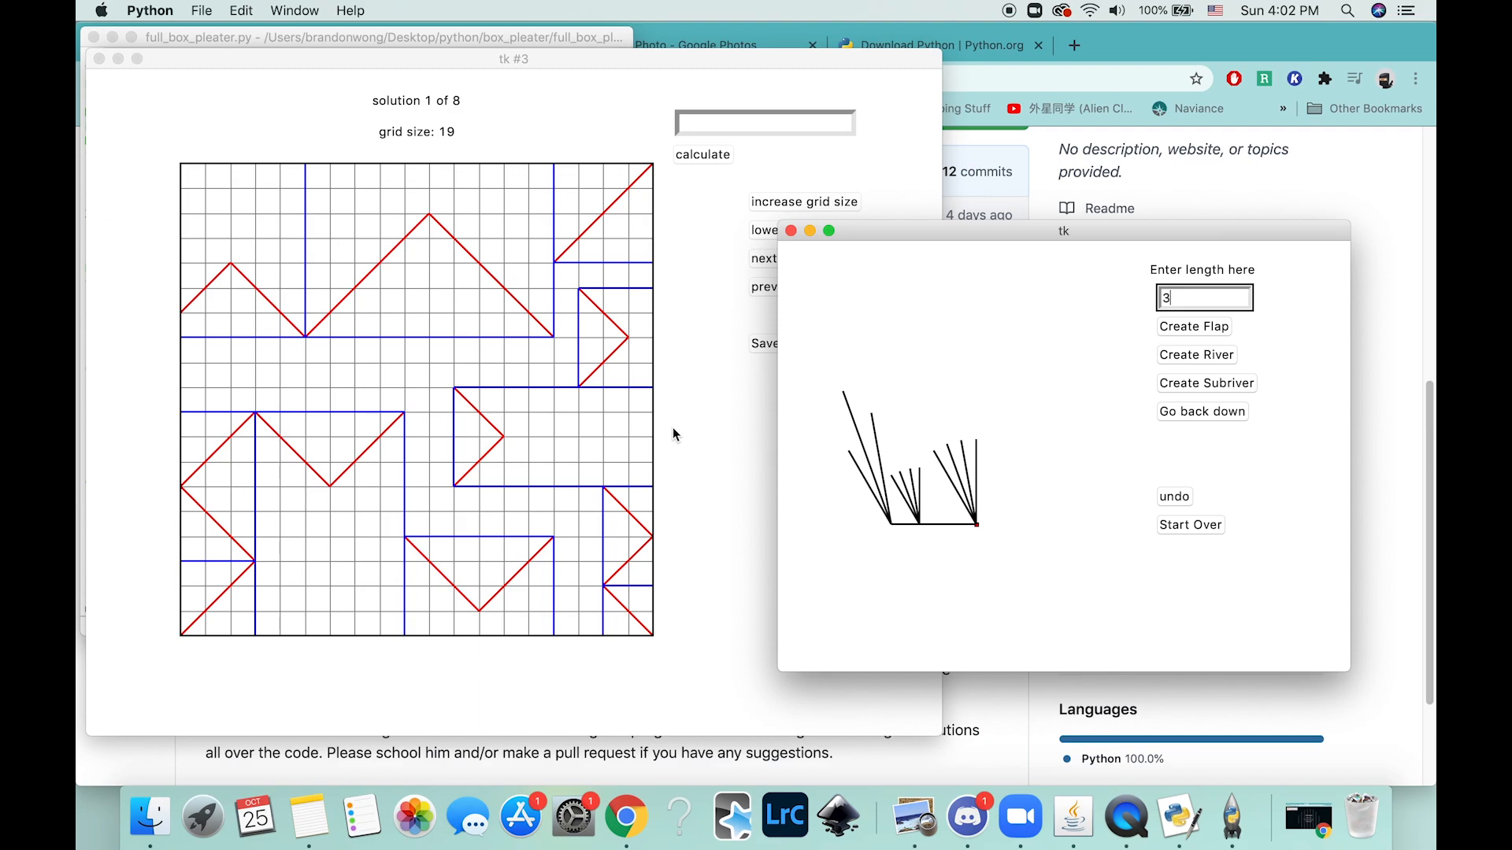
{"action": "left_click", "coordinate": [616, 423]}
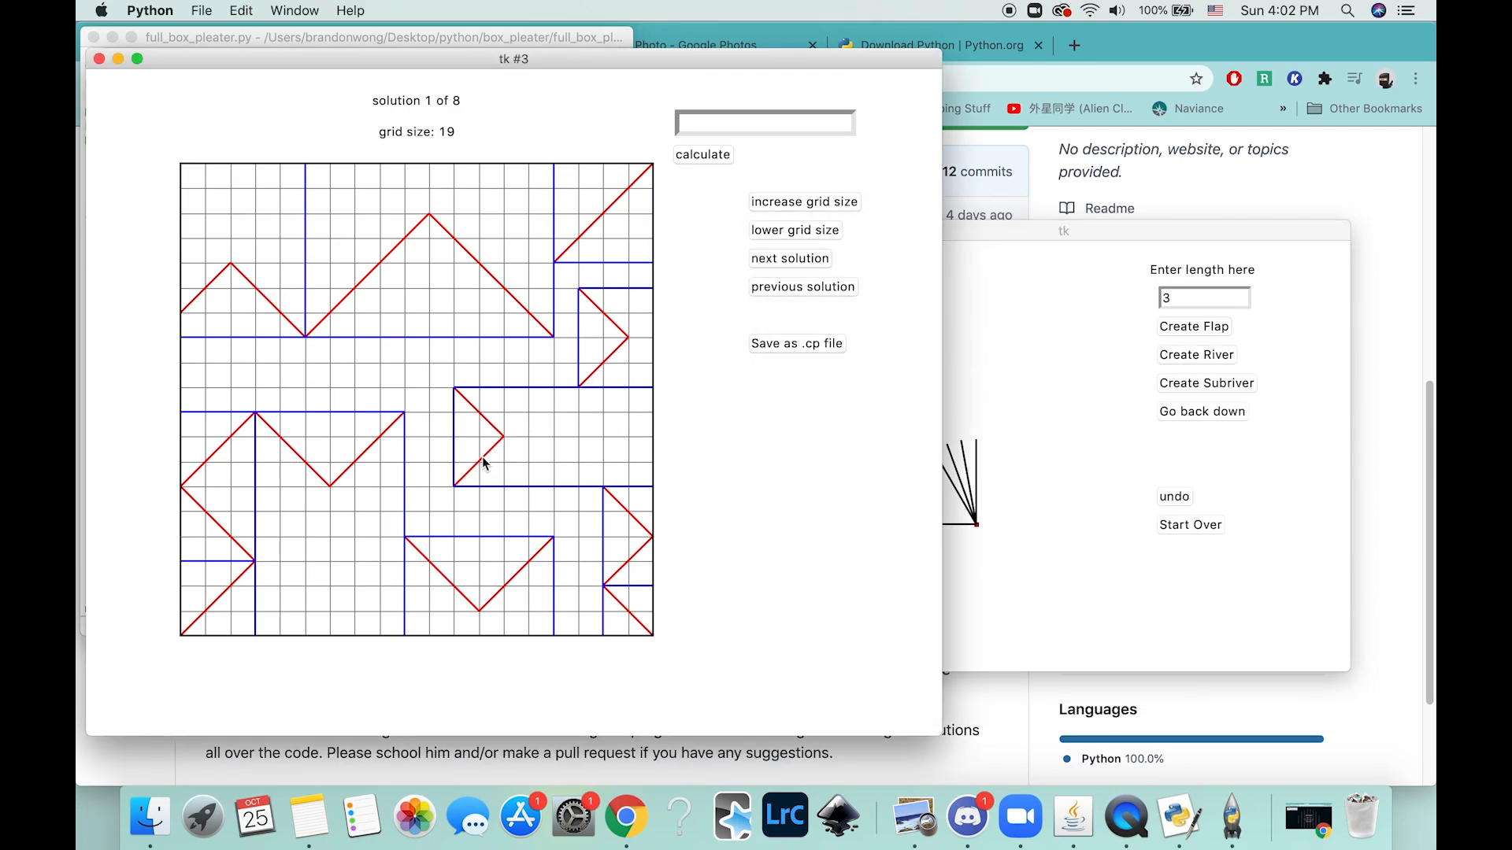
{"action": "left_click", "coordinate": [1090, 483]}
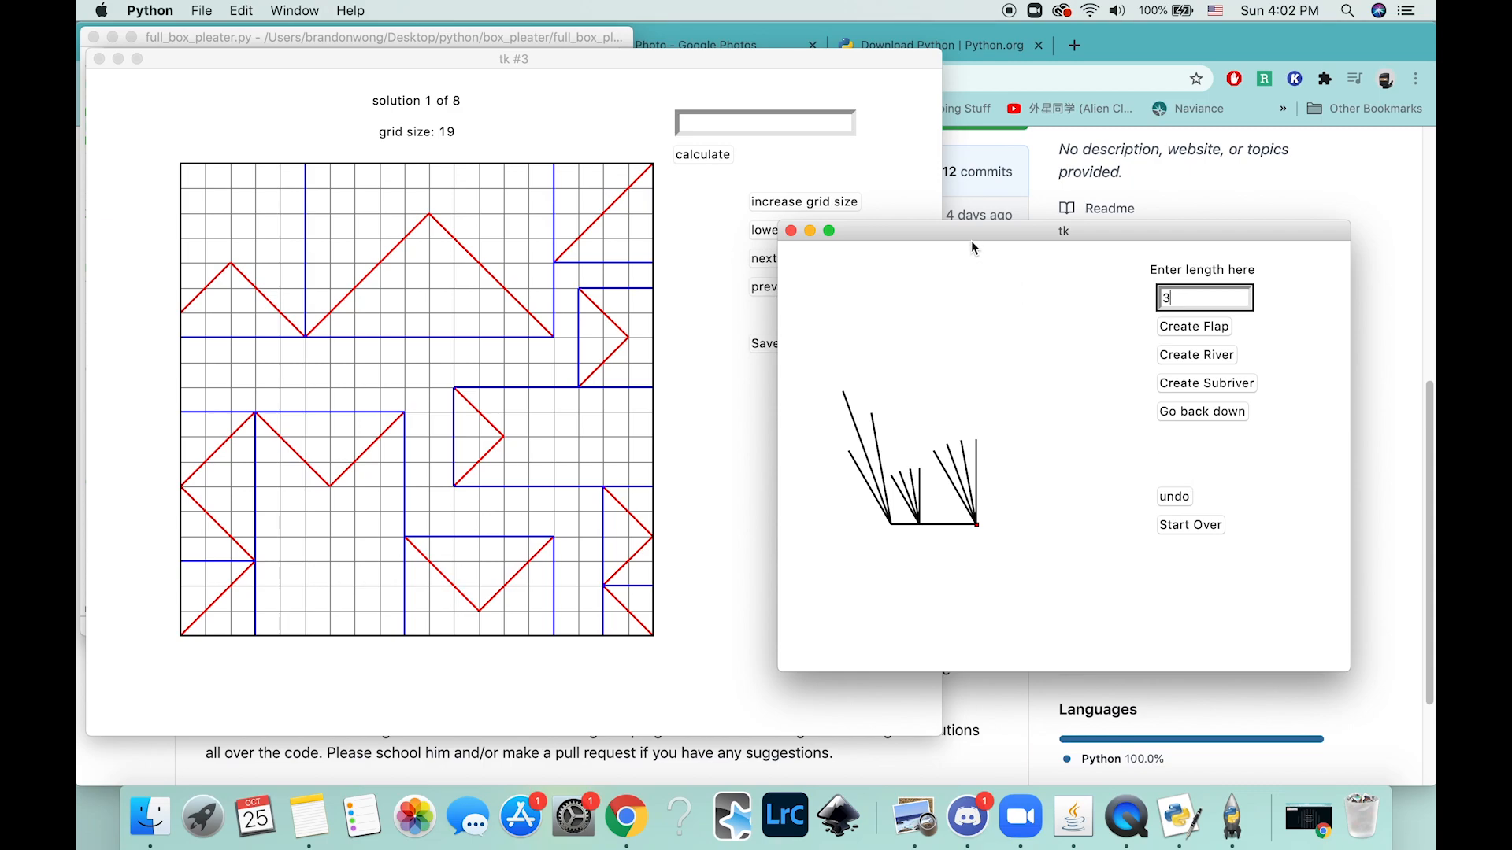
{"action": "left_click_drag", "start_coordinate": [971, 240], "coordinate": [1072, 260]}
Step through the alternative solutions to 8 of 8, then increase the grid size to 20.
{"action": "left_click", "coordinate": [778, 256]}
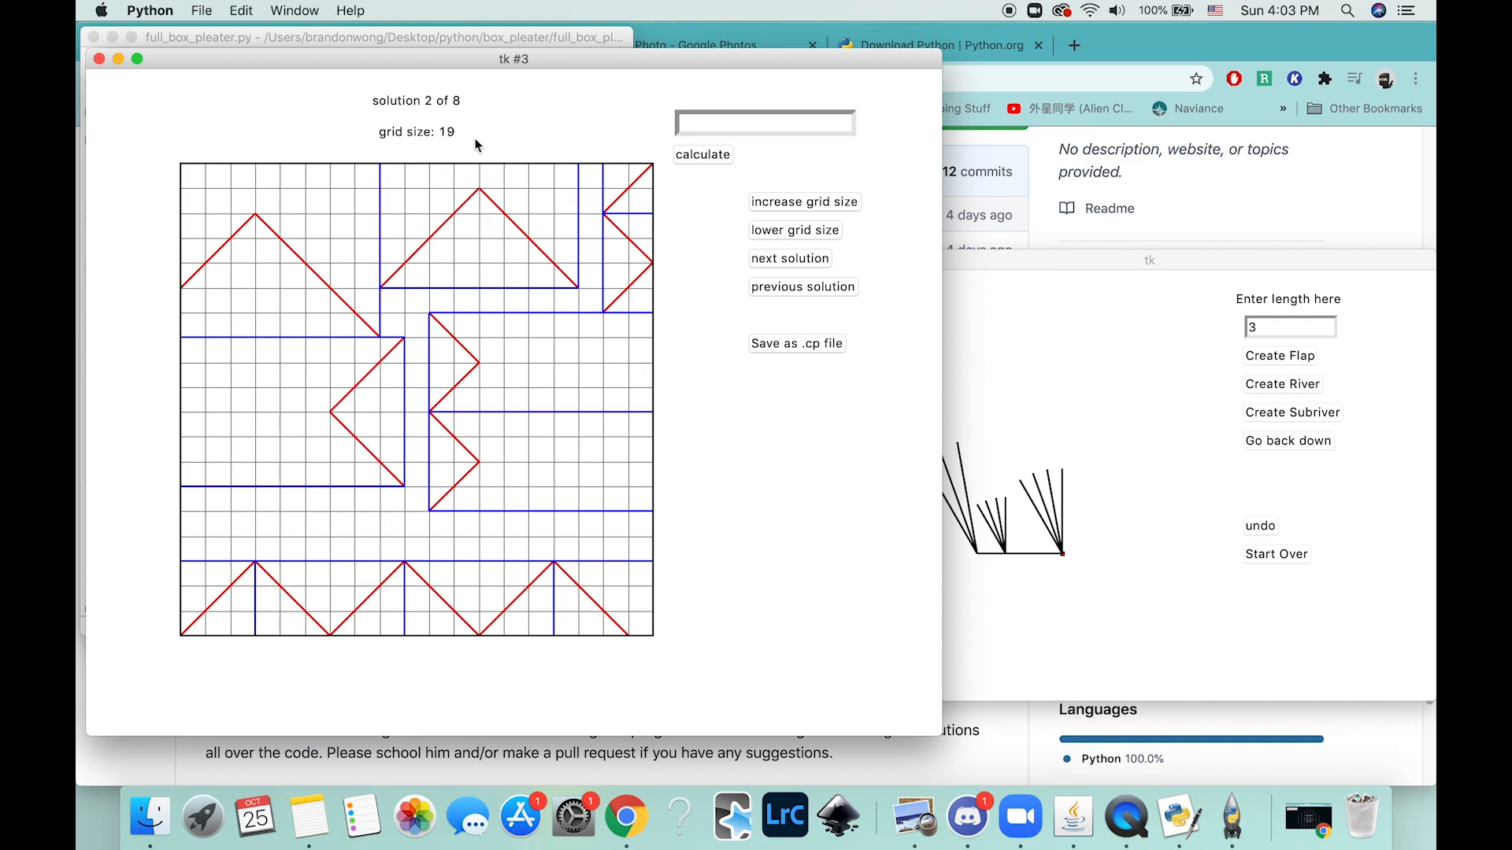
{"action": "left_click", "coordinate": [790, 259]}
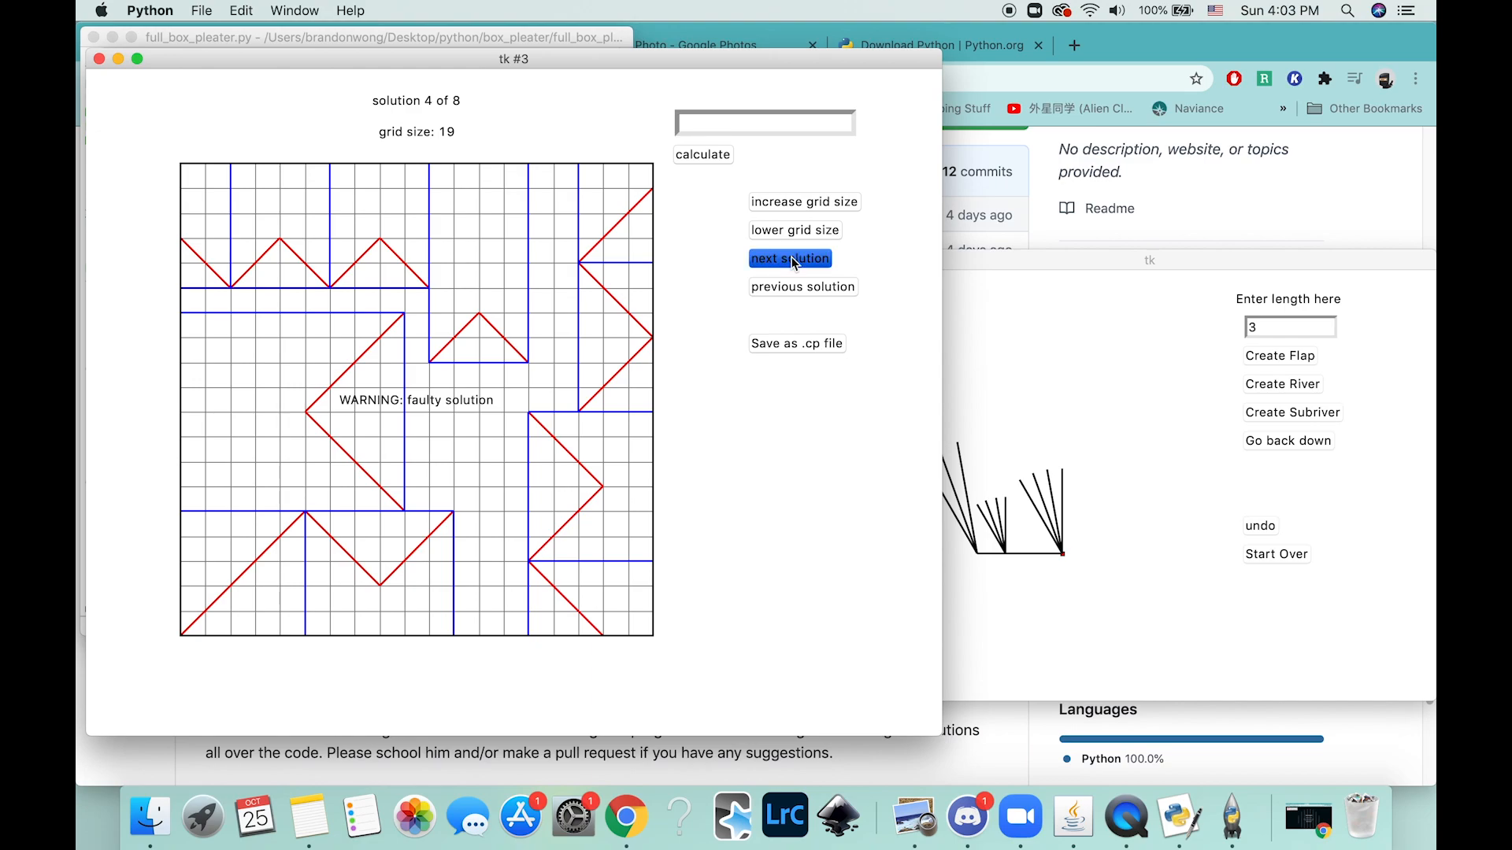
{"action": "left_click", "coordinate": [792, 261]}
{"action": "left_click", "coordinate": [792, 261]}
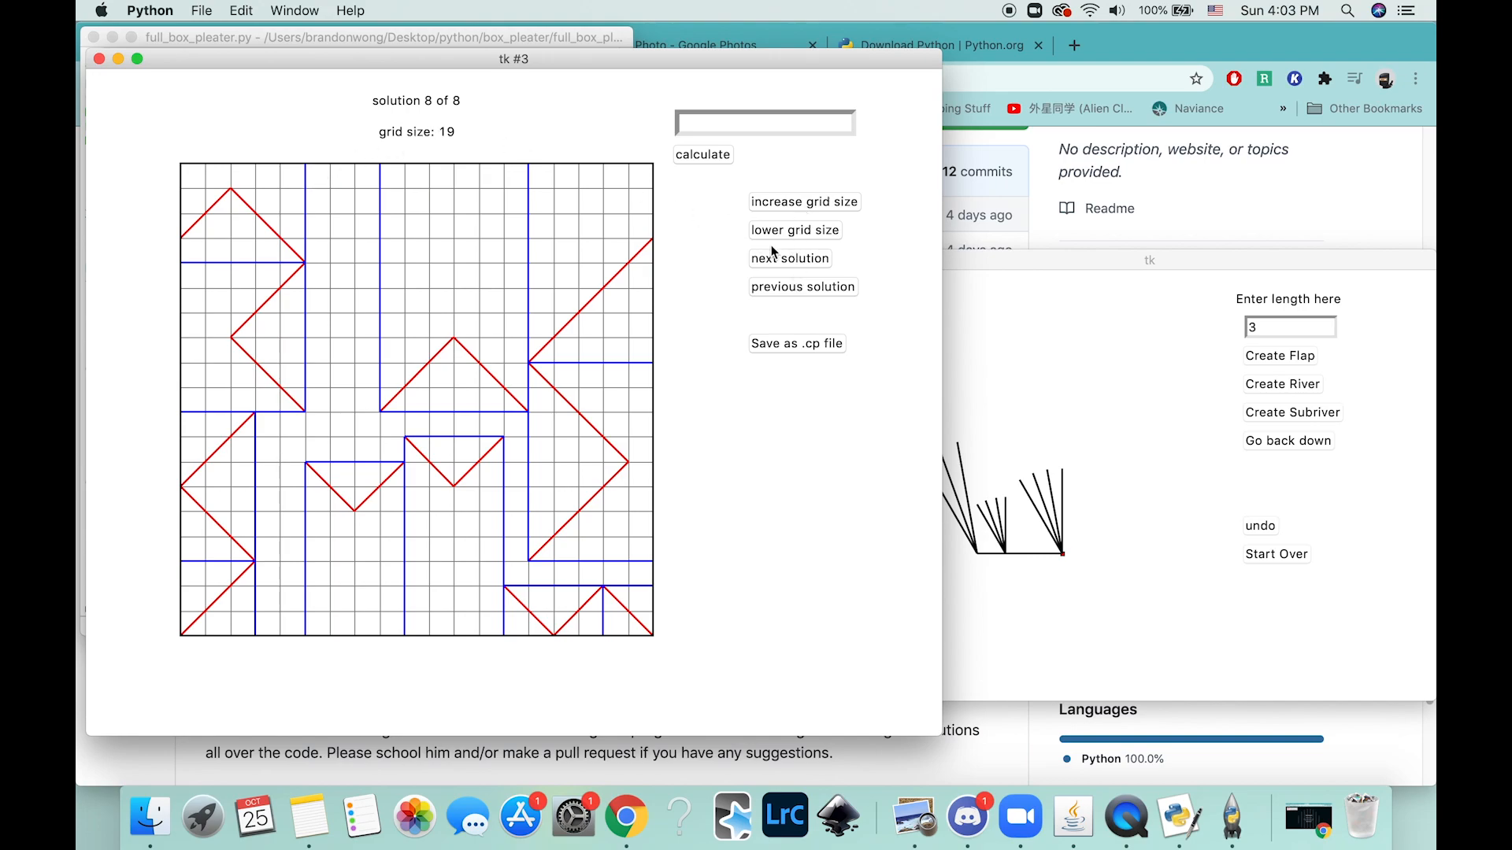
{"action": "left_click", "coordinate": [821, 201]}
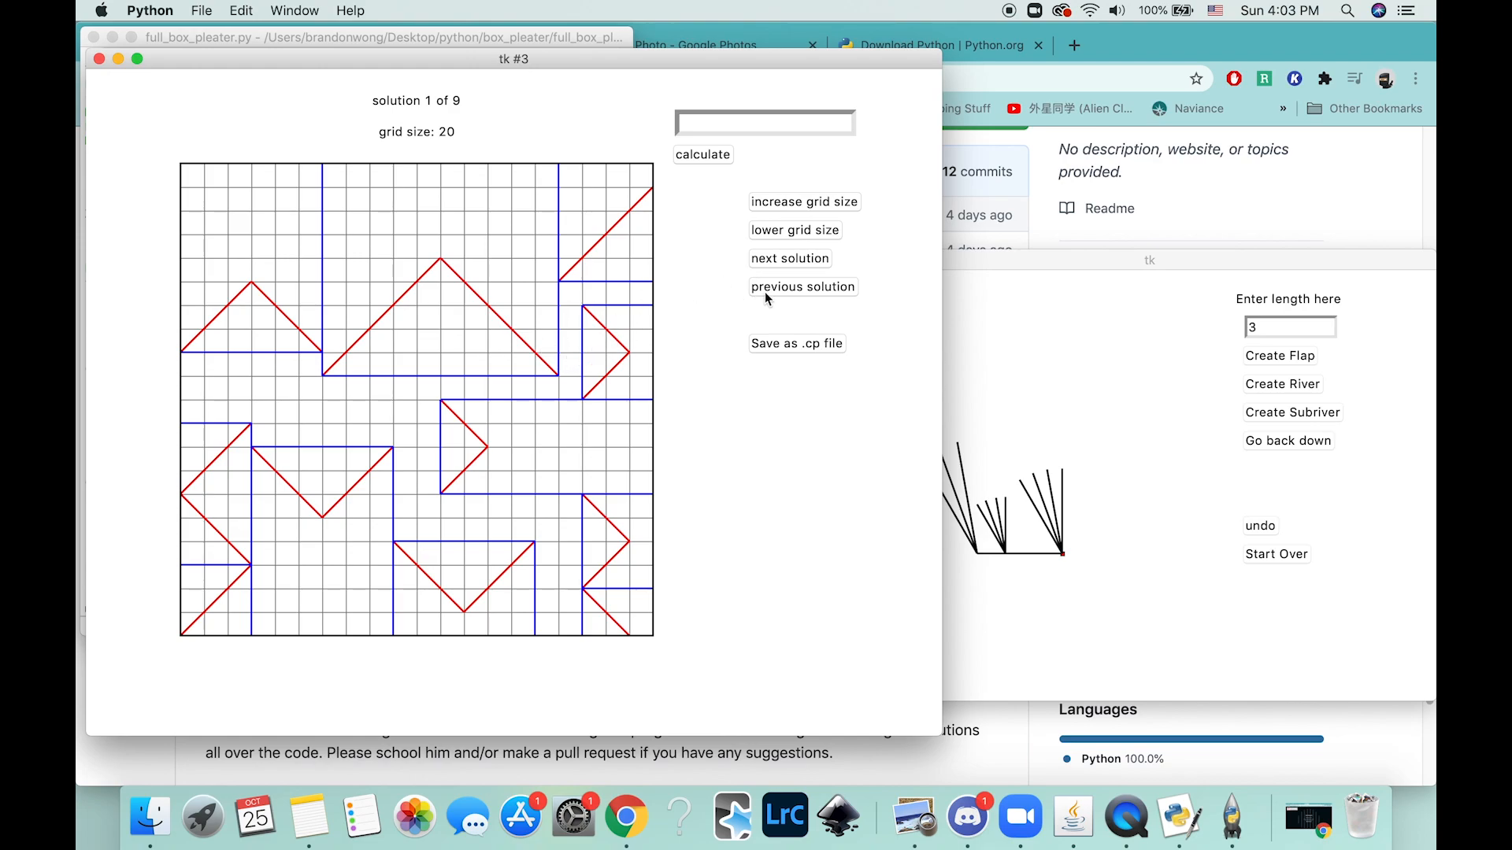
Step back through the nine grid-20 solutions to solution 1 and start saving it as a .cp file.
{"action": "left_click", "coordinate": [800, 263]}
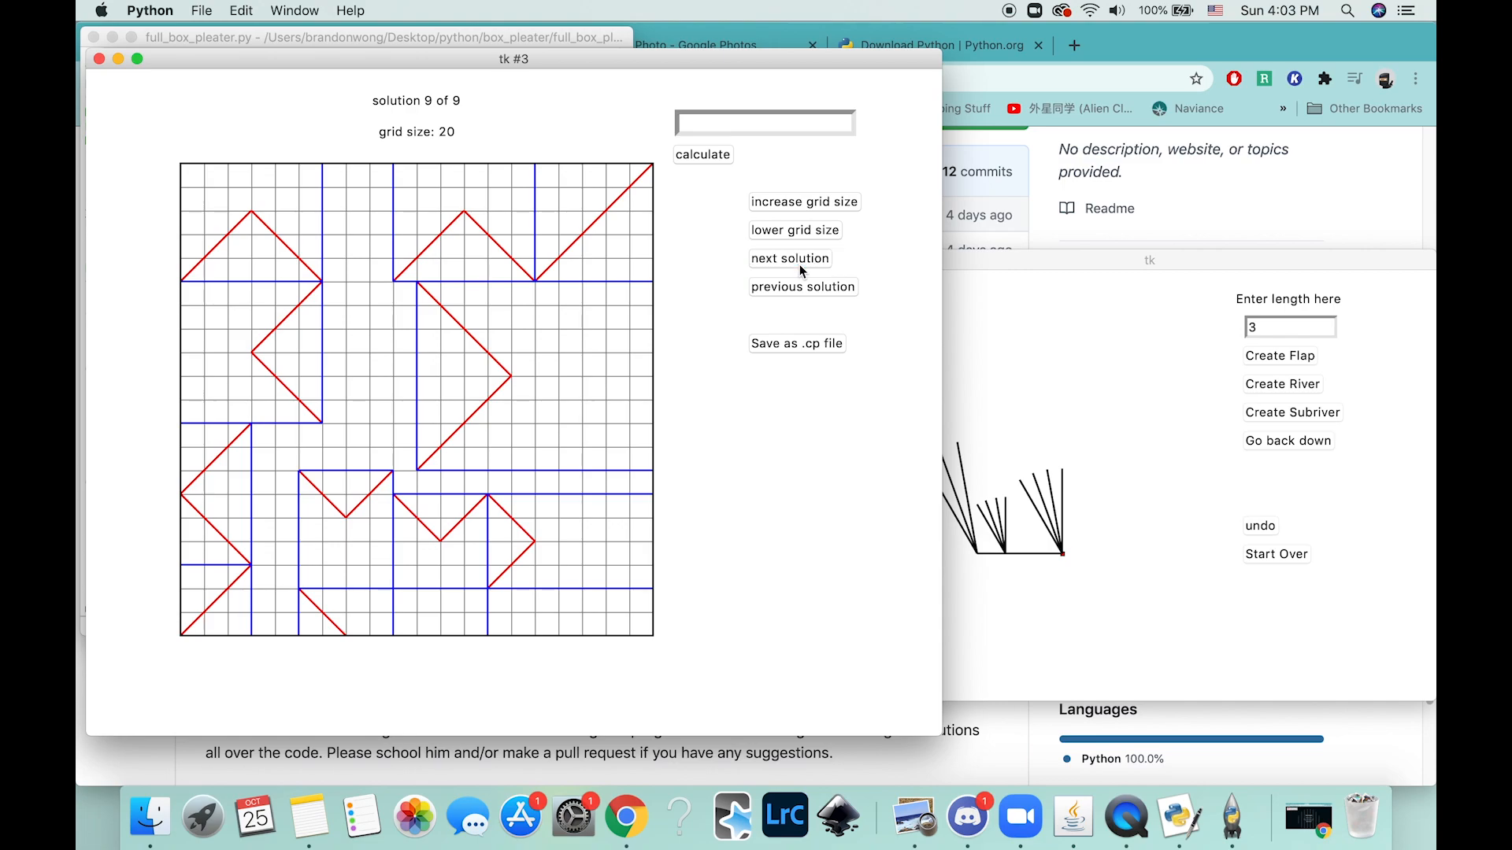
{"action": "left_click", "coordinate": [798, 287]}
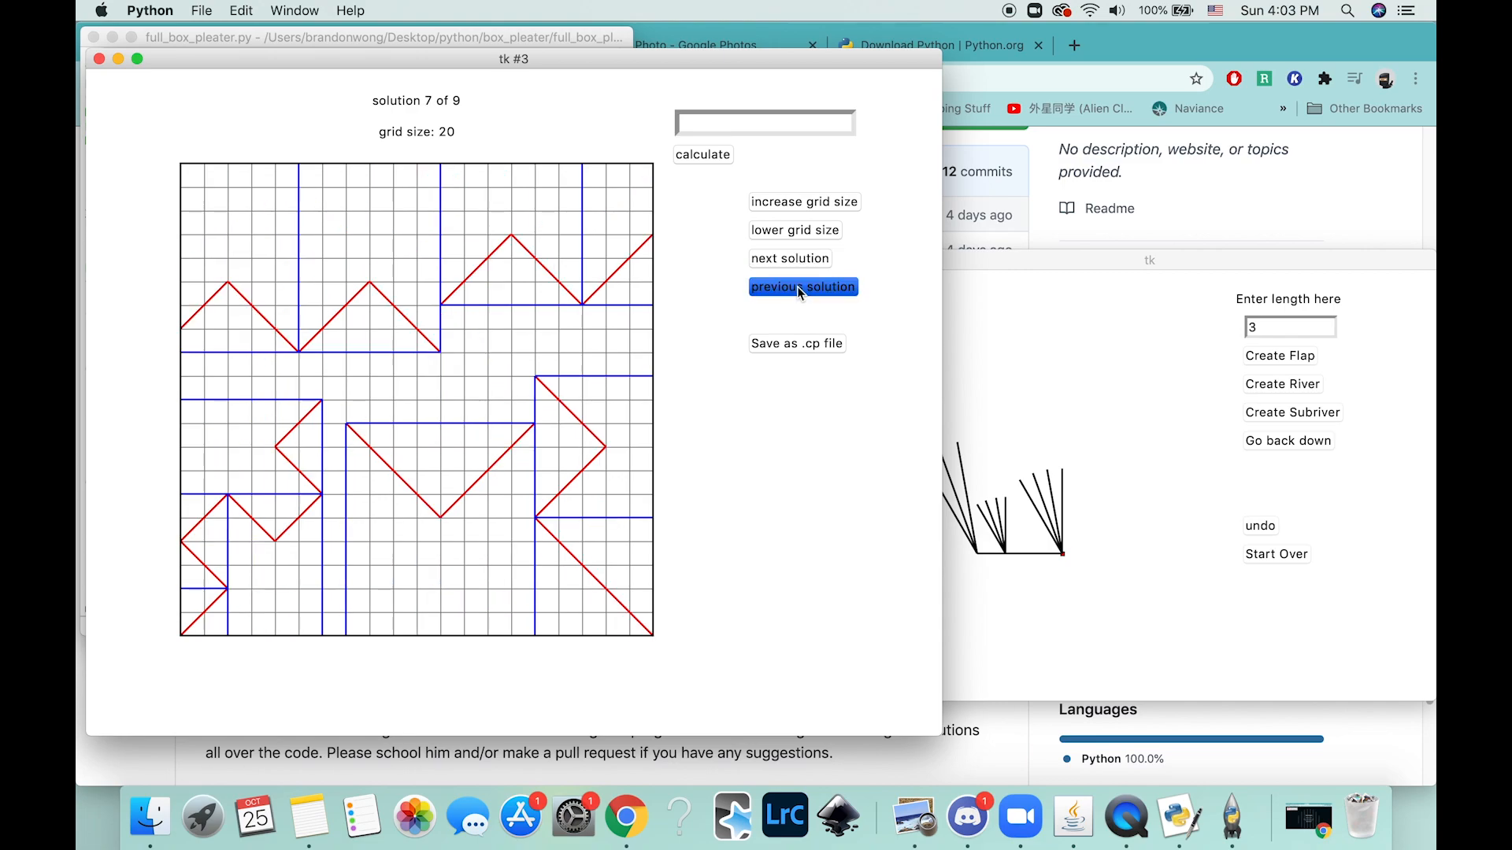
{"action": "left_click", "coordinate": [801, 288]}
{"action": "left_click", "coordinate": [802, 287]}
{"action": "left_click", "coordinate": [802, 286]}
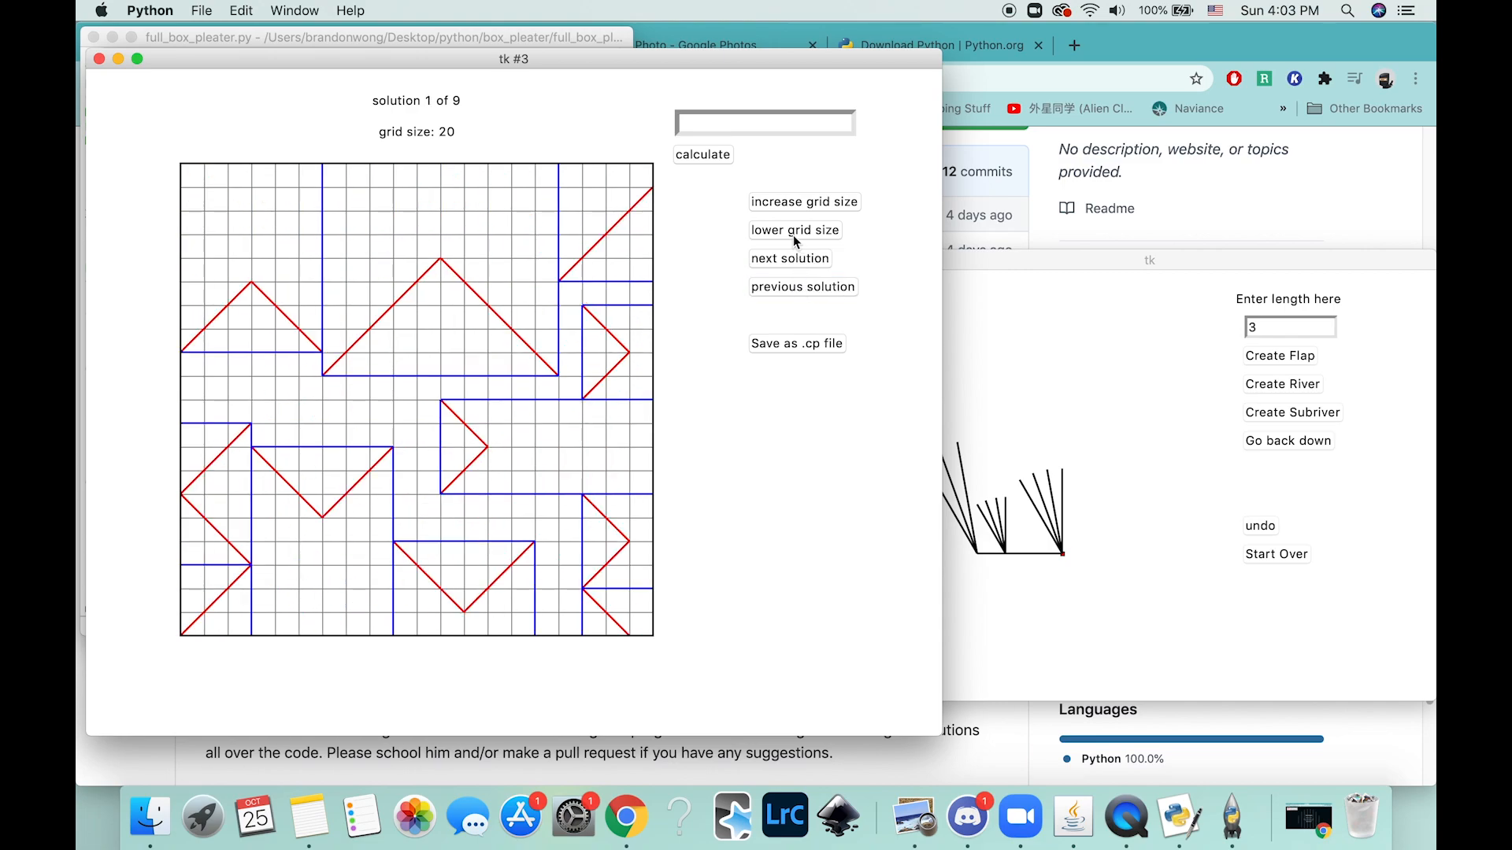
{"action": "left_click", "coordinate": [797, 342]}
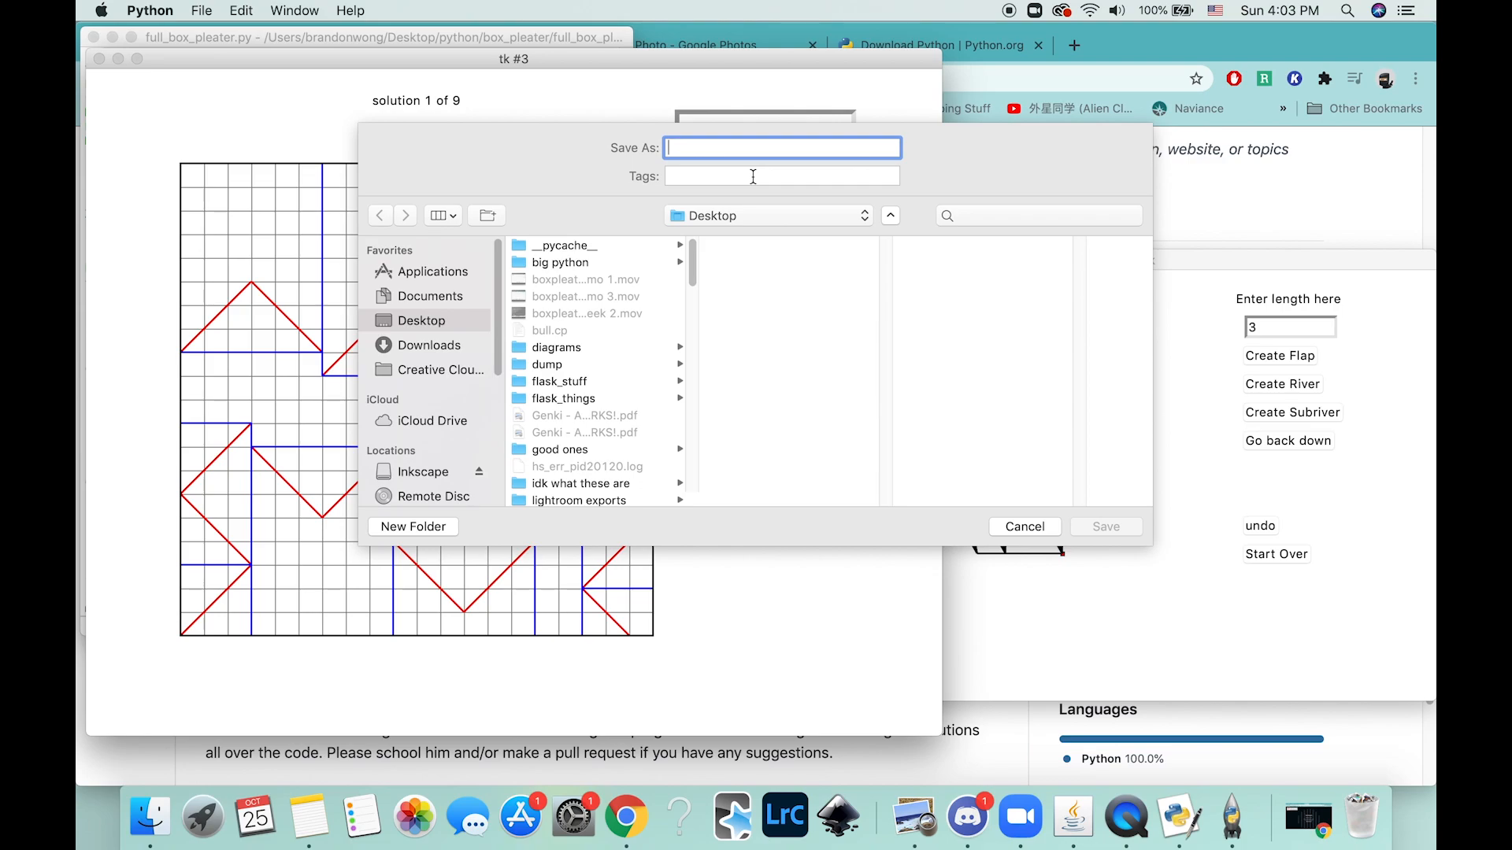
{"action": "type", "text": "testcp"}
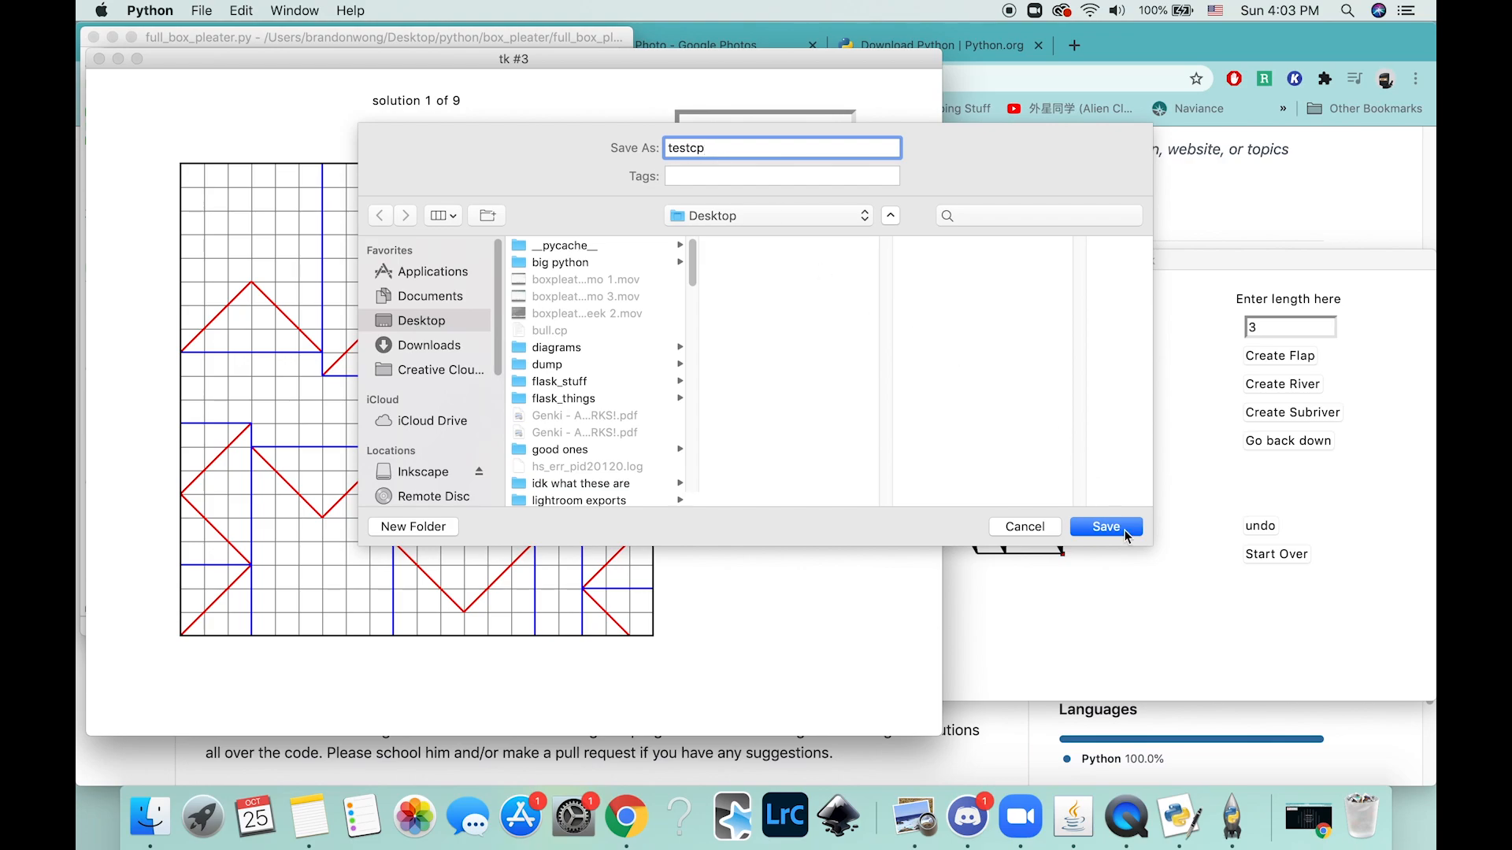
Save the layout as testcp.cp, replacing the existing file, and switch to OrihimeMod.
{"action": "left_click", "coordinate": [1105, 527]}
{"action": "left_click", "coordinate": [217, 159]}
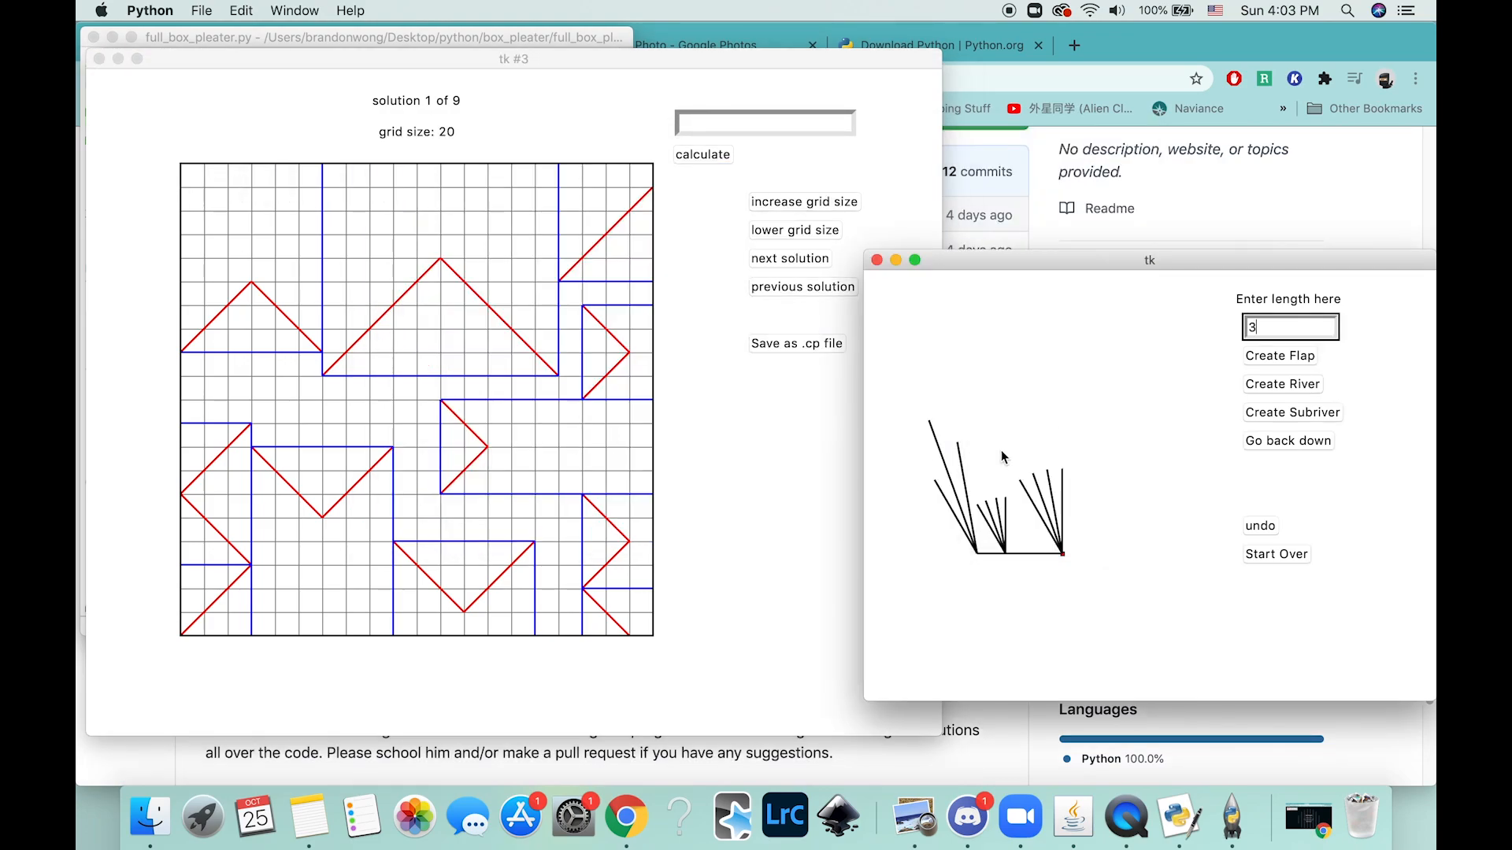
{"action": "key", "text": "super+Tab"}
Load testcp.cp from the Desktop, centre it on the canvas and overlay a 20-division grid.
{"action": "left_click", "coordinate": [99, 61]}
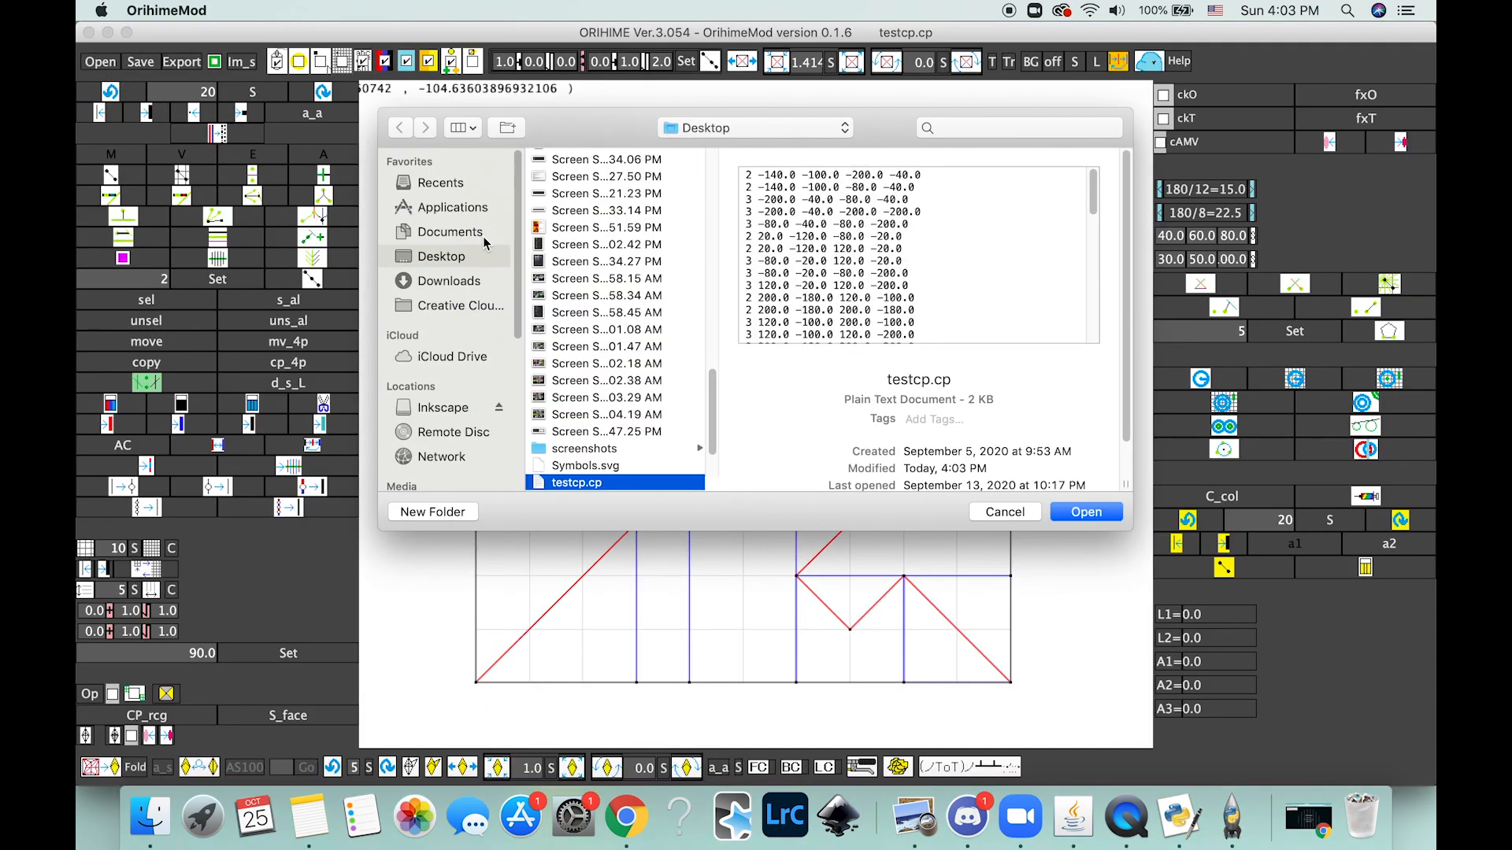
{"action": "left_click", "coordinate": [1084, 512]}
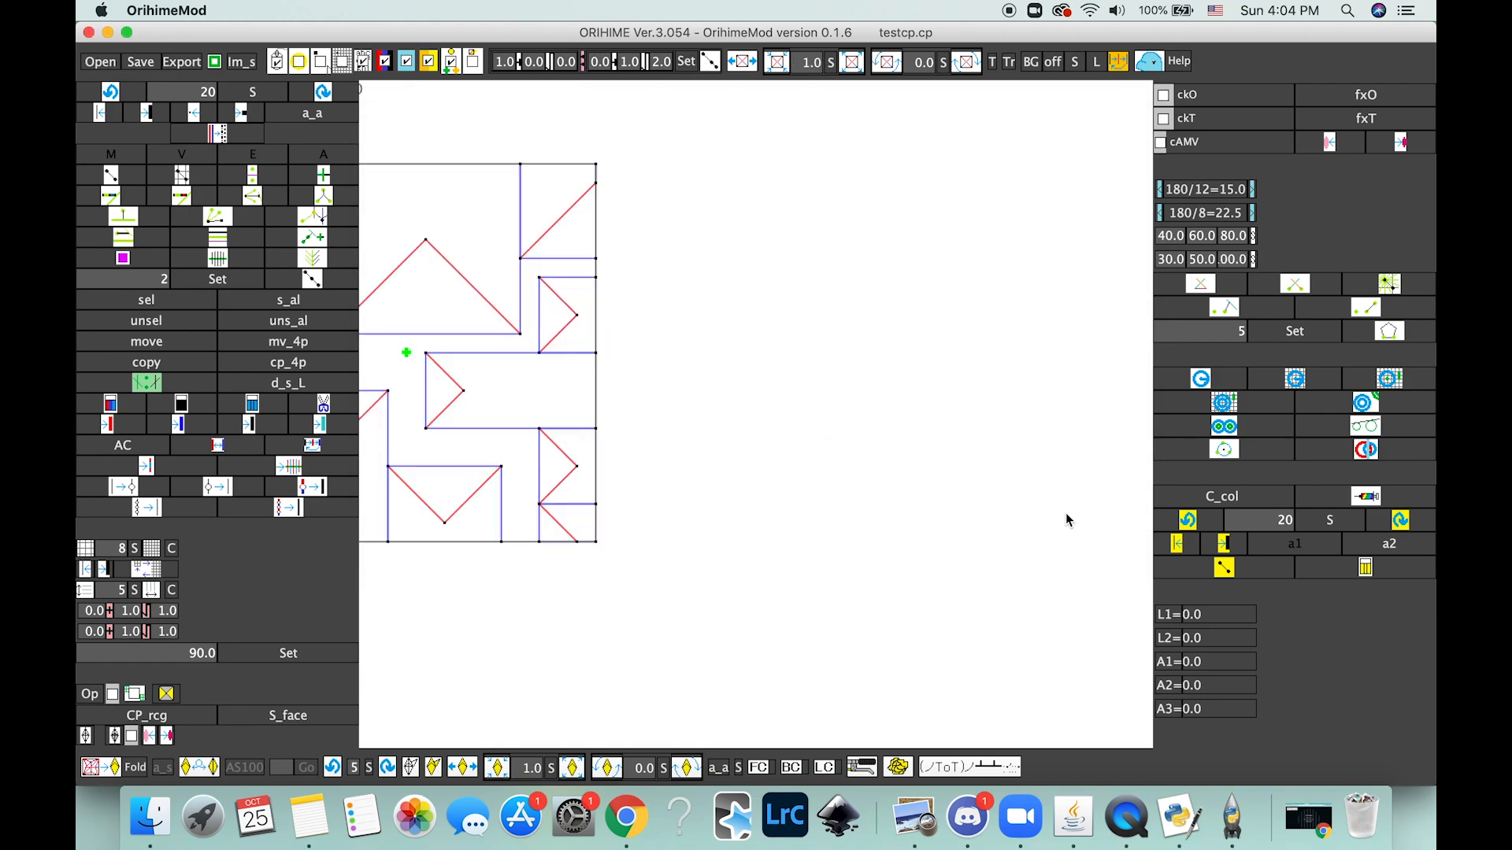
{"action": "left_click_drag", "start_coordinate": [676, 210], "coordinate": [699, 310]}
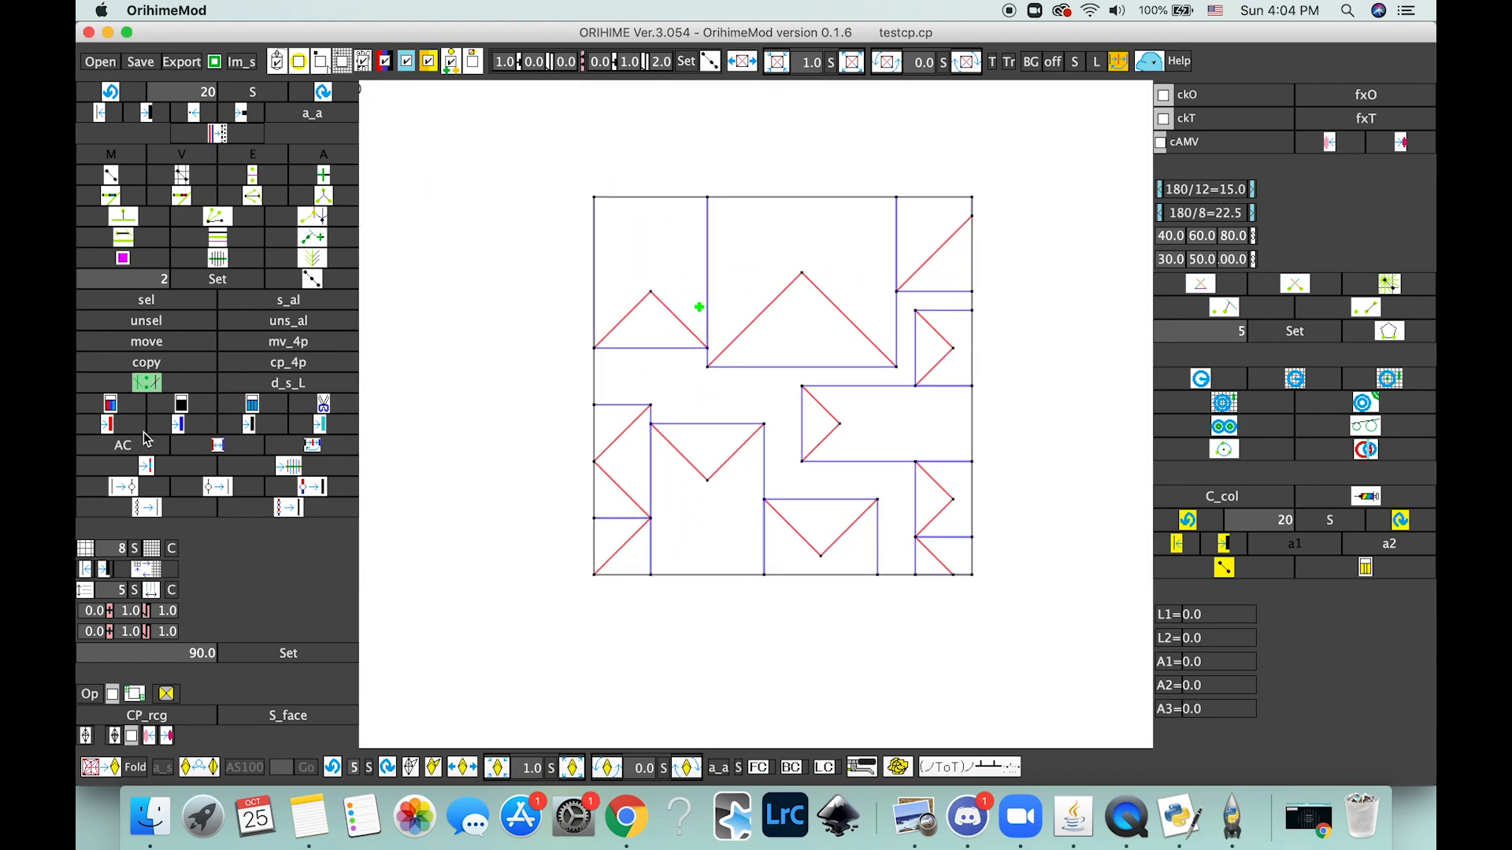
{"action": "double_click", "coordinate": [120, 549]}
{"action": "type", "text": "20"}
{"action": "left_click", "coordinate": [137, 574]}
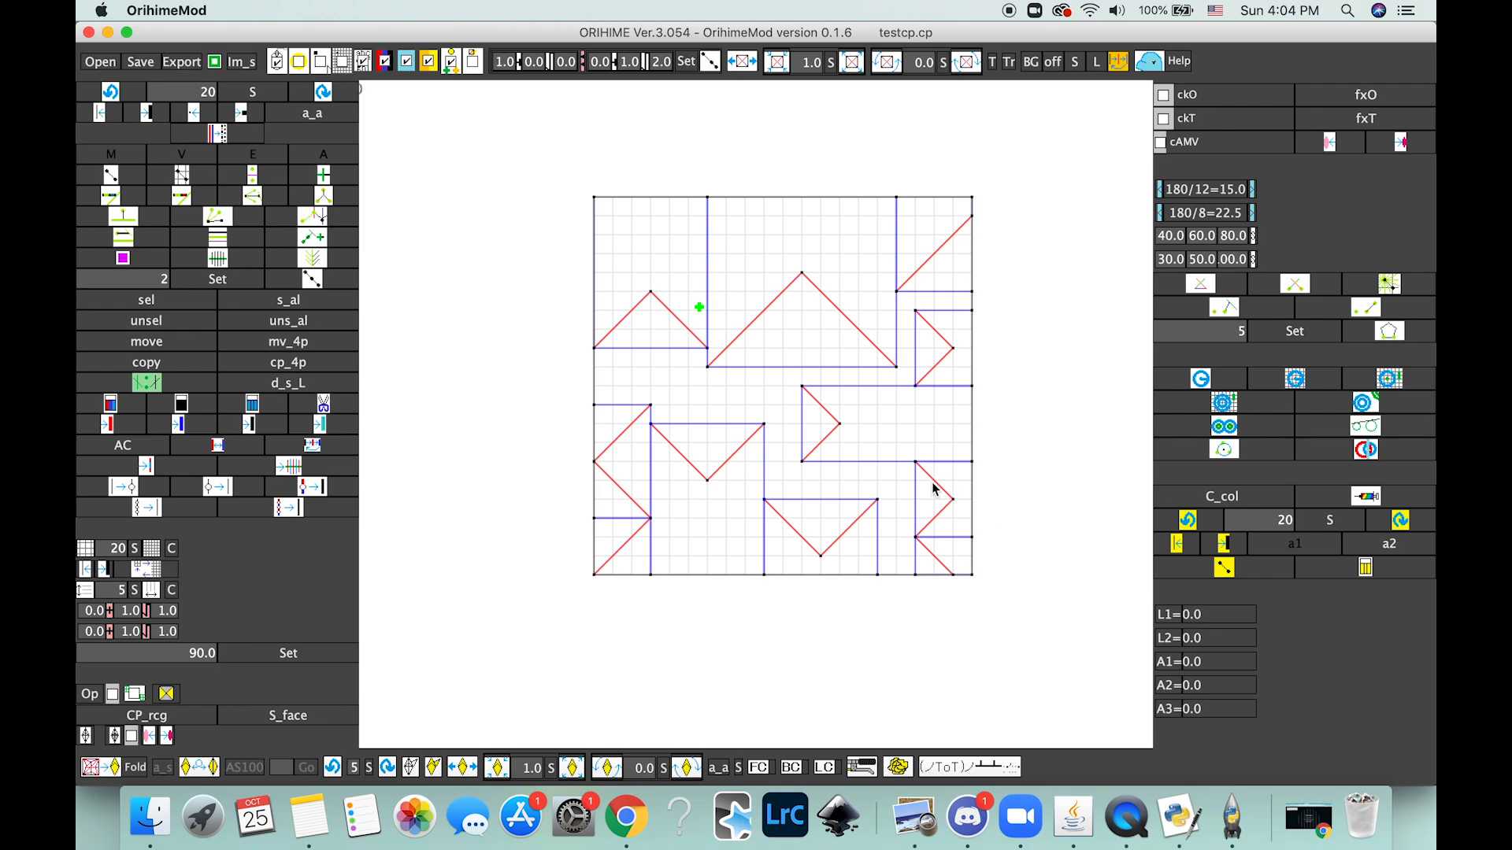
Draw four red diagonal mountain creases linking vertices across the lower half of the pattern.
{"action": "left_click_drag", "start_coordinate": [914, 463], "coordinate": [909, 484]}
{"action": "left_click_drag", "start_coordinate": [769, 496], "coordinate": [802, 391]}
{"action": "left_click_drag", "start_coordinate": [914, 386], "coordinate": [898, 293]}
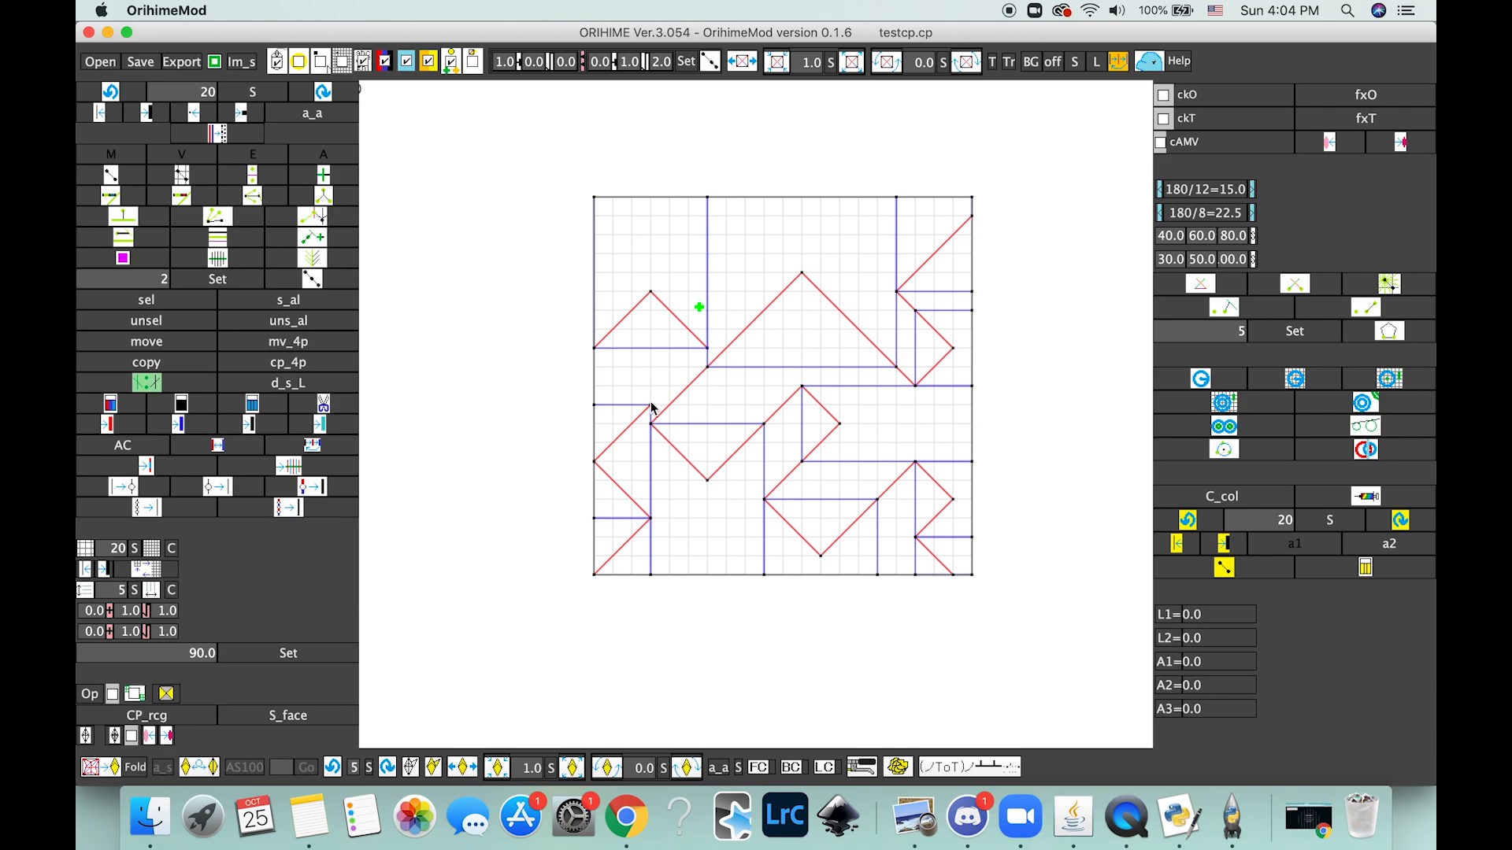
{"action": "left_click_drag", "start_coordinate": [651, 406], "coordinate": [709, 355]}
Remove the top vertical blue crease and add alternating horizontal pleats plus a red crease on the right.
{"action": "key", "text": "ctrl+z"}
{"action": "left_click_drag", "start_coordinate": [727, 199], "coordinate": [729, 352]}
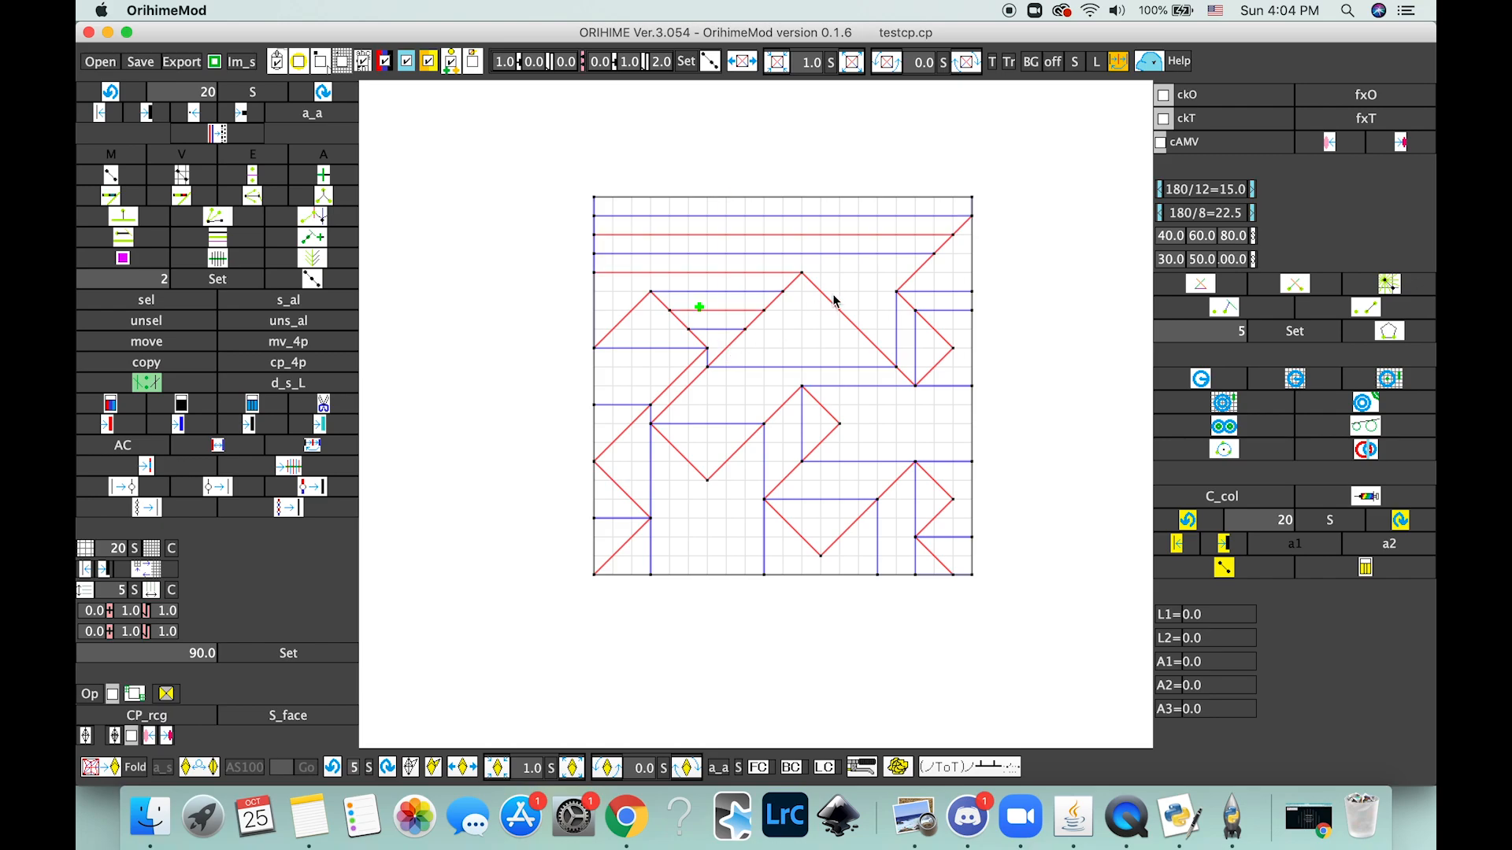
{"action": "left_click_drag", "start_coordinate": [876, 253], "coordinate": [884, 351]}
{"action": "left_click_drag", "start_coordinate": [881, 268], "coordinate": [879, 342]}
{"action": "key", "text": "ctrl+Up"}
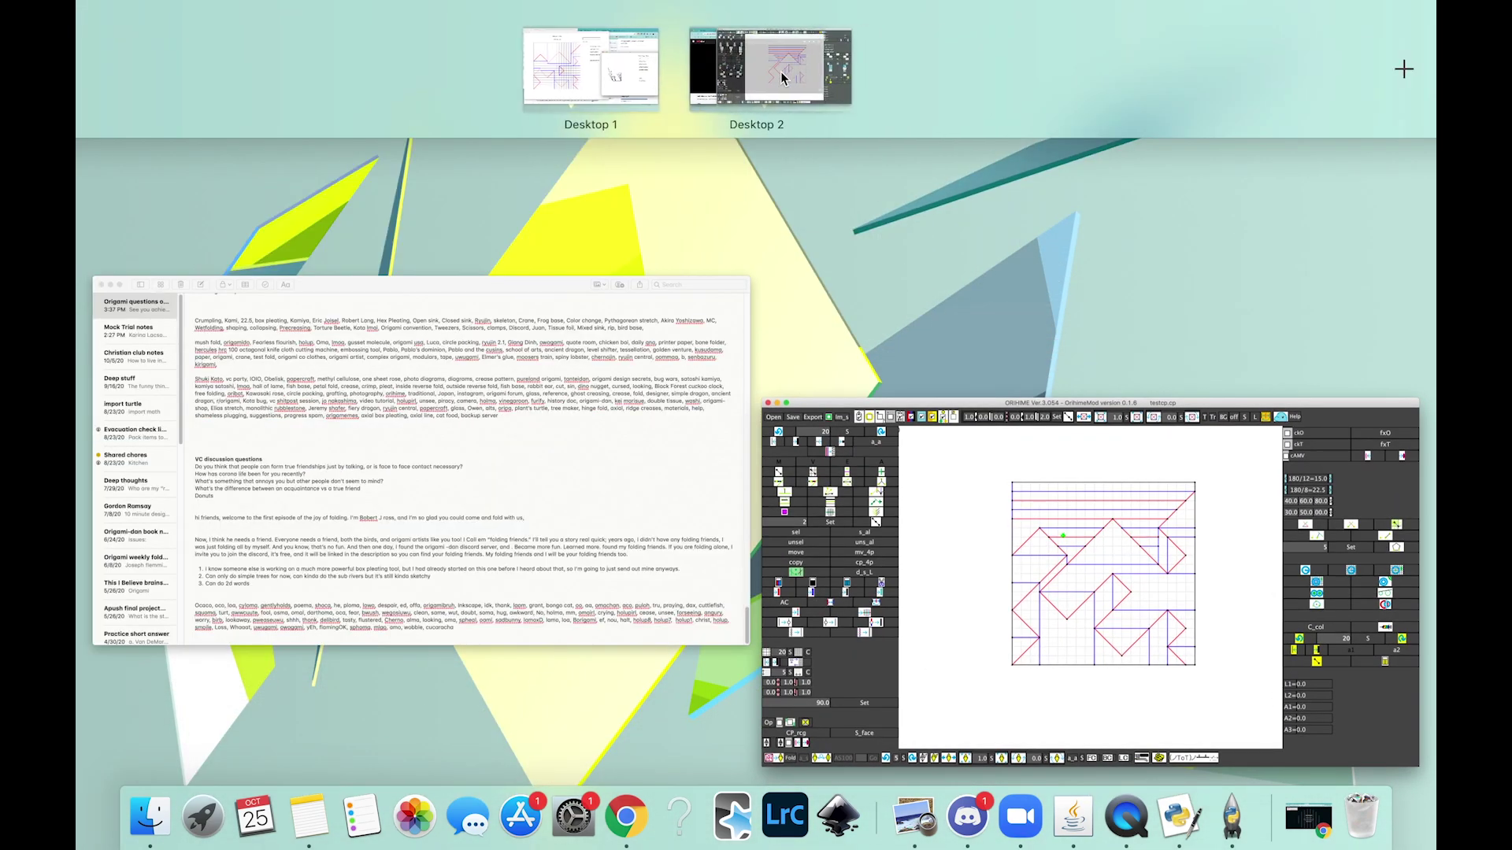
Switch to Desktop 2 with the boxpleater windows and bring the Python 3.8.5 Shell forward.
{"action": "left_click_drag", "start_coordinate": [781, 71], "coordinate": [591, 71]}
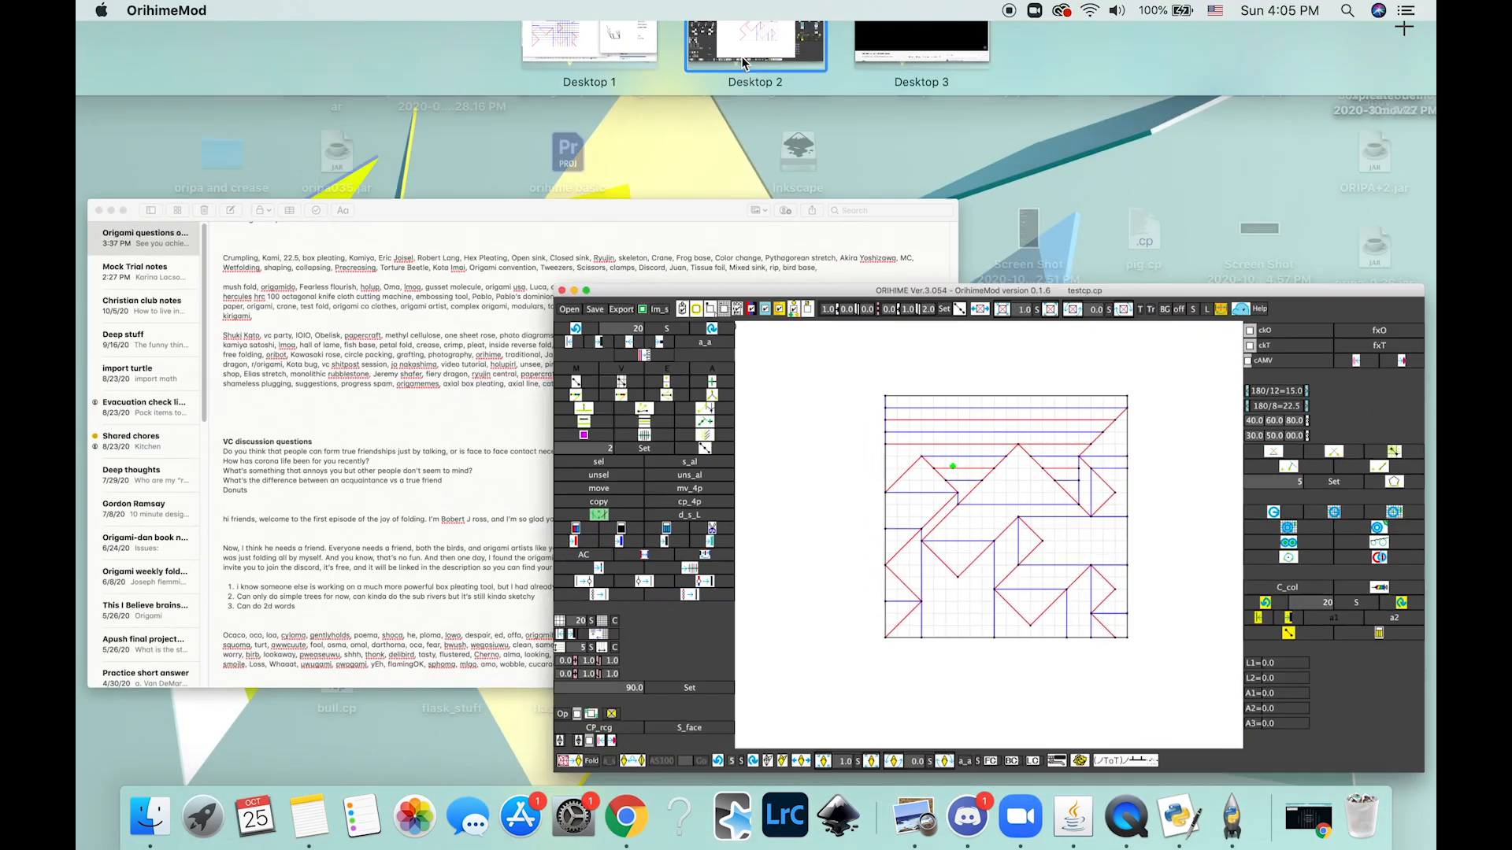
{"action": "left_click", "coordinate": [741, 56]}
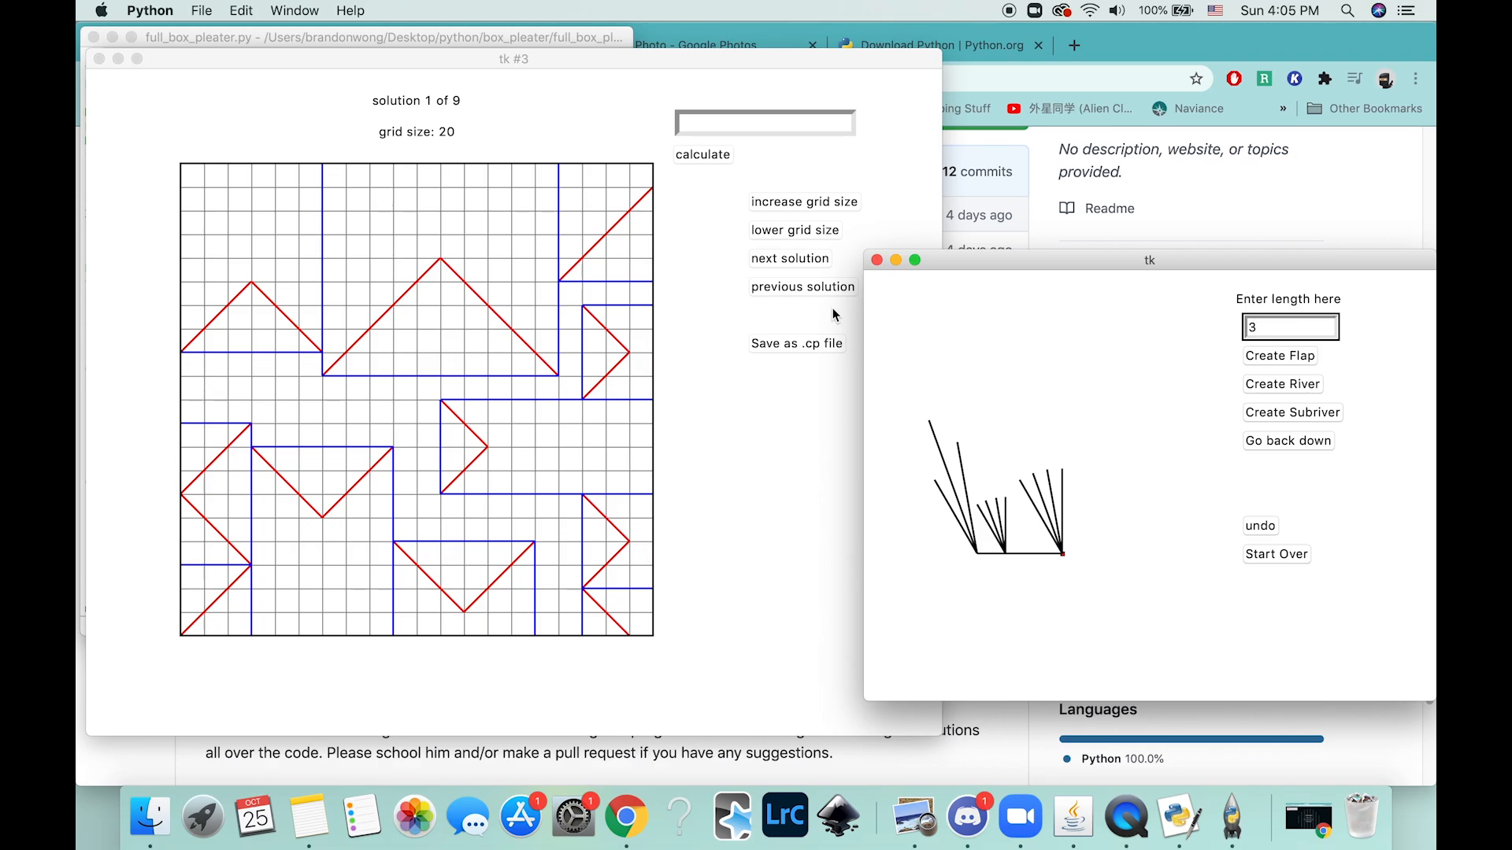
{"action": "key", "text": "ctrl+Up"}
{"action": "left_click", "coordinate": [447, 223]}
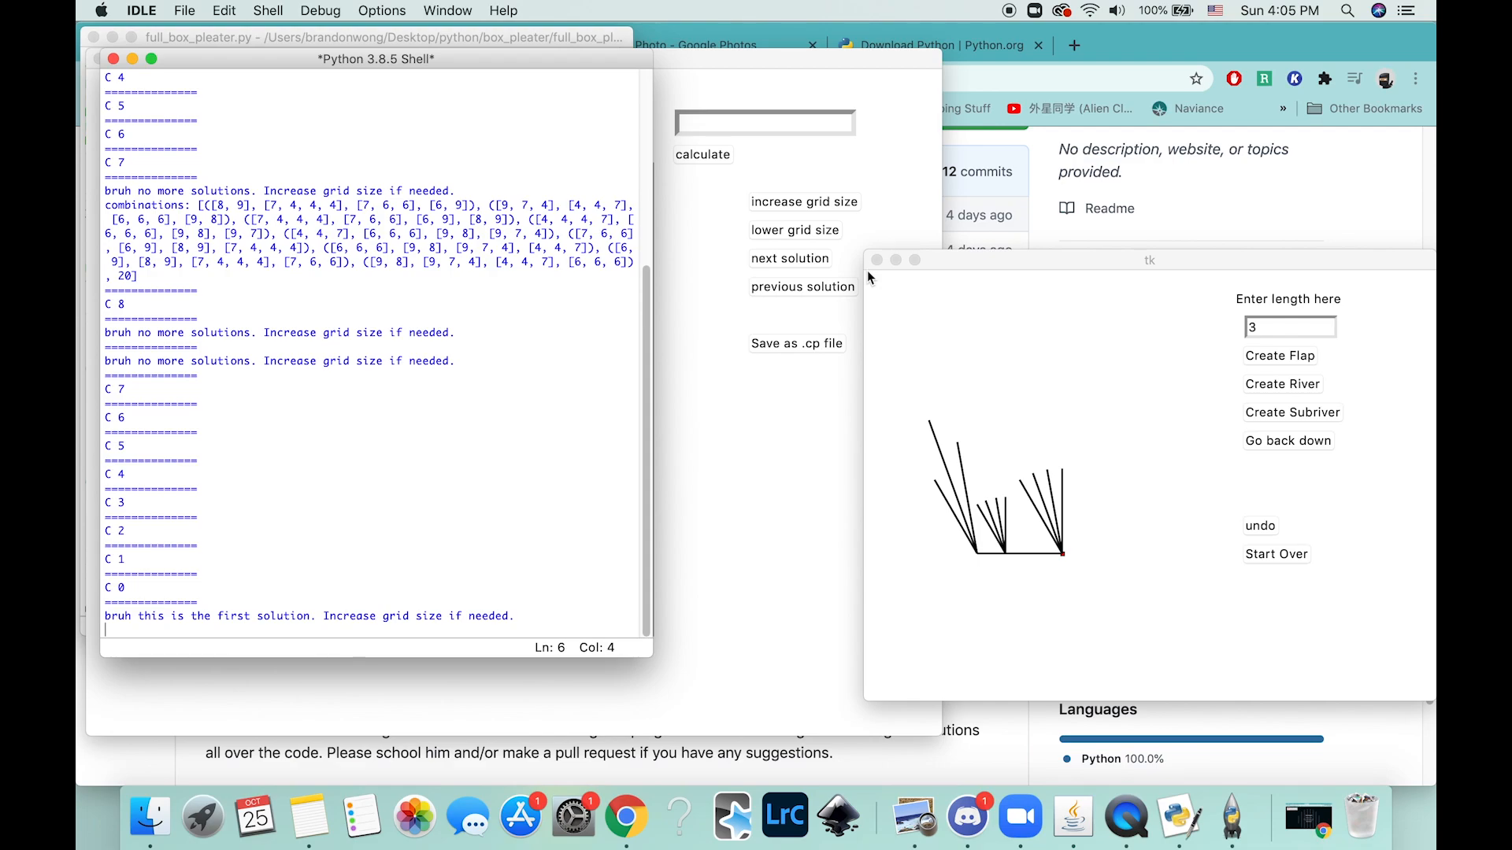
Bring Chrome forward and switch to the Google Photos tab showing the folded word model.
{"action": "left_click", "coordinate": [1199, 181]}
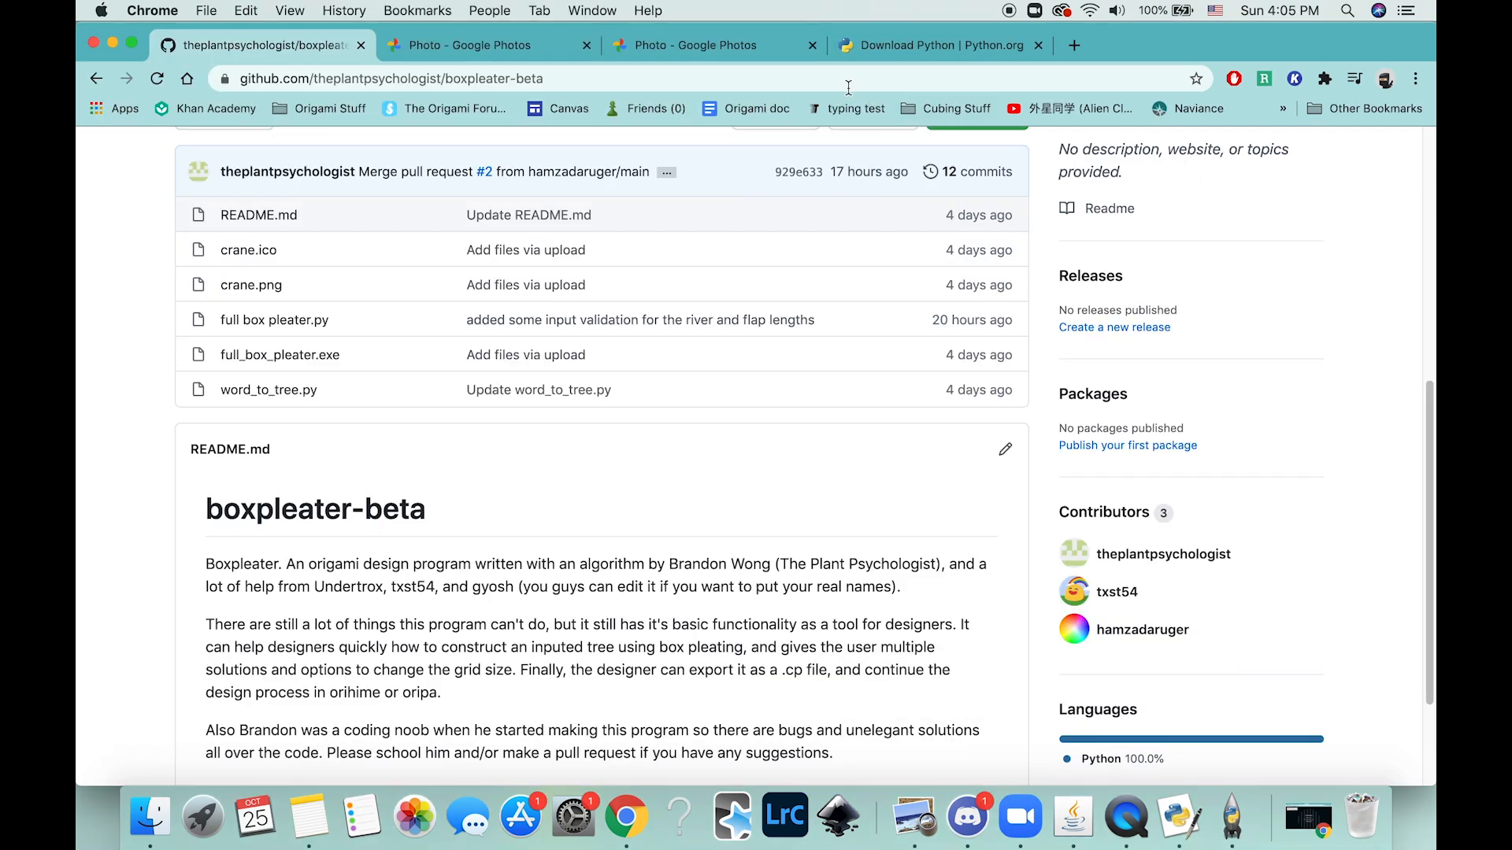
{"action": "left_click", "coordinate": [734, 45]}
{"action": "left_click", "coordinate": [454, 46]}
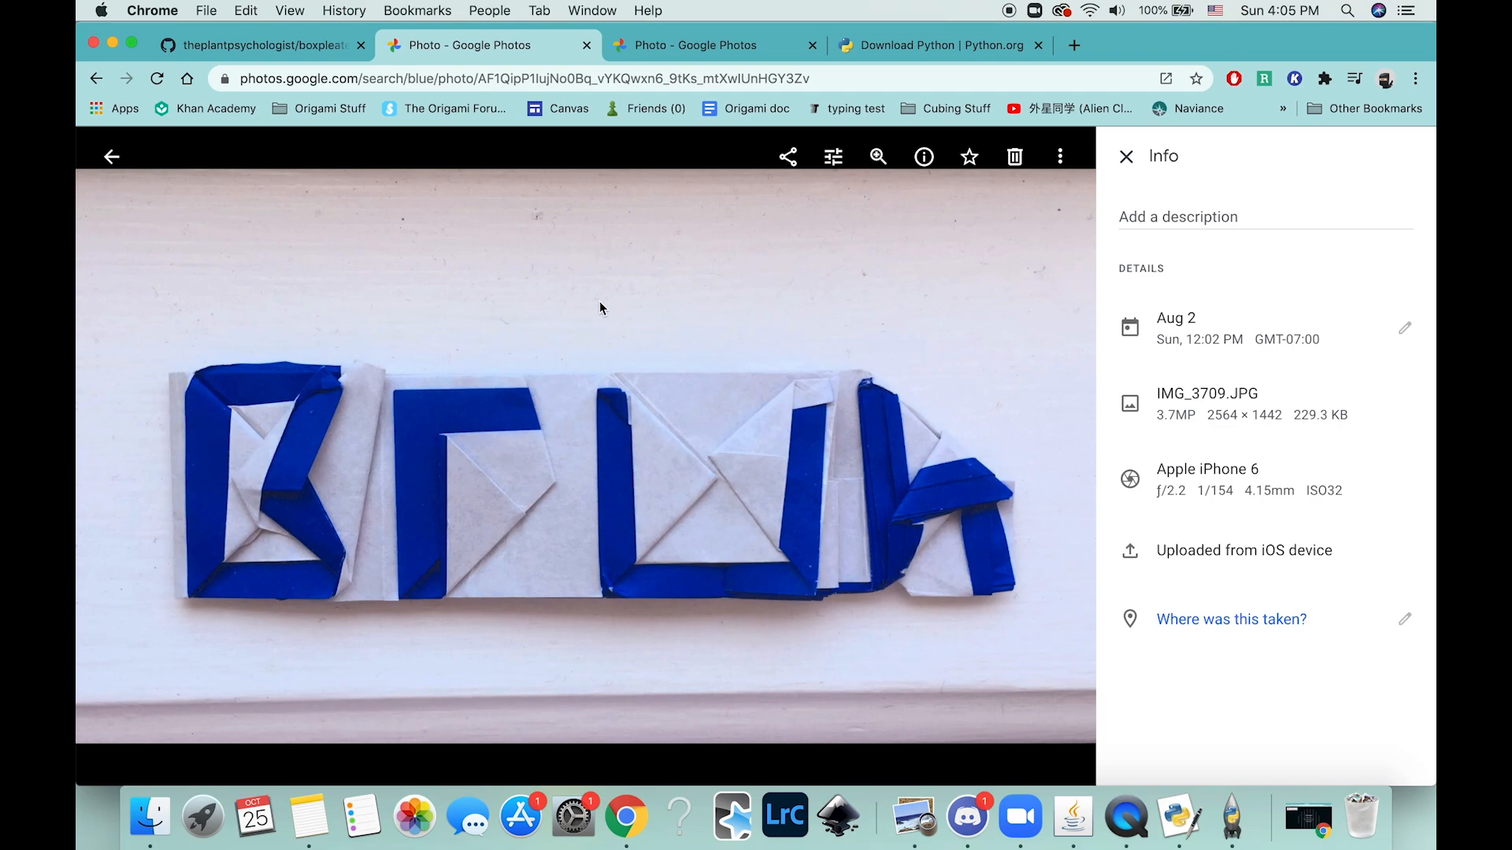
{"action": "key", "text": "ctrl+Up"}
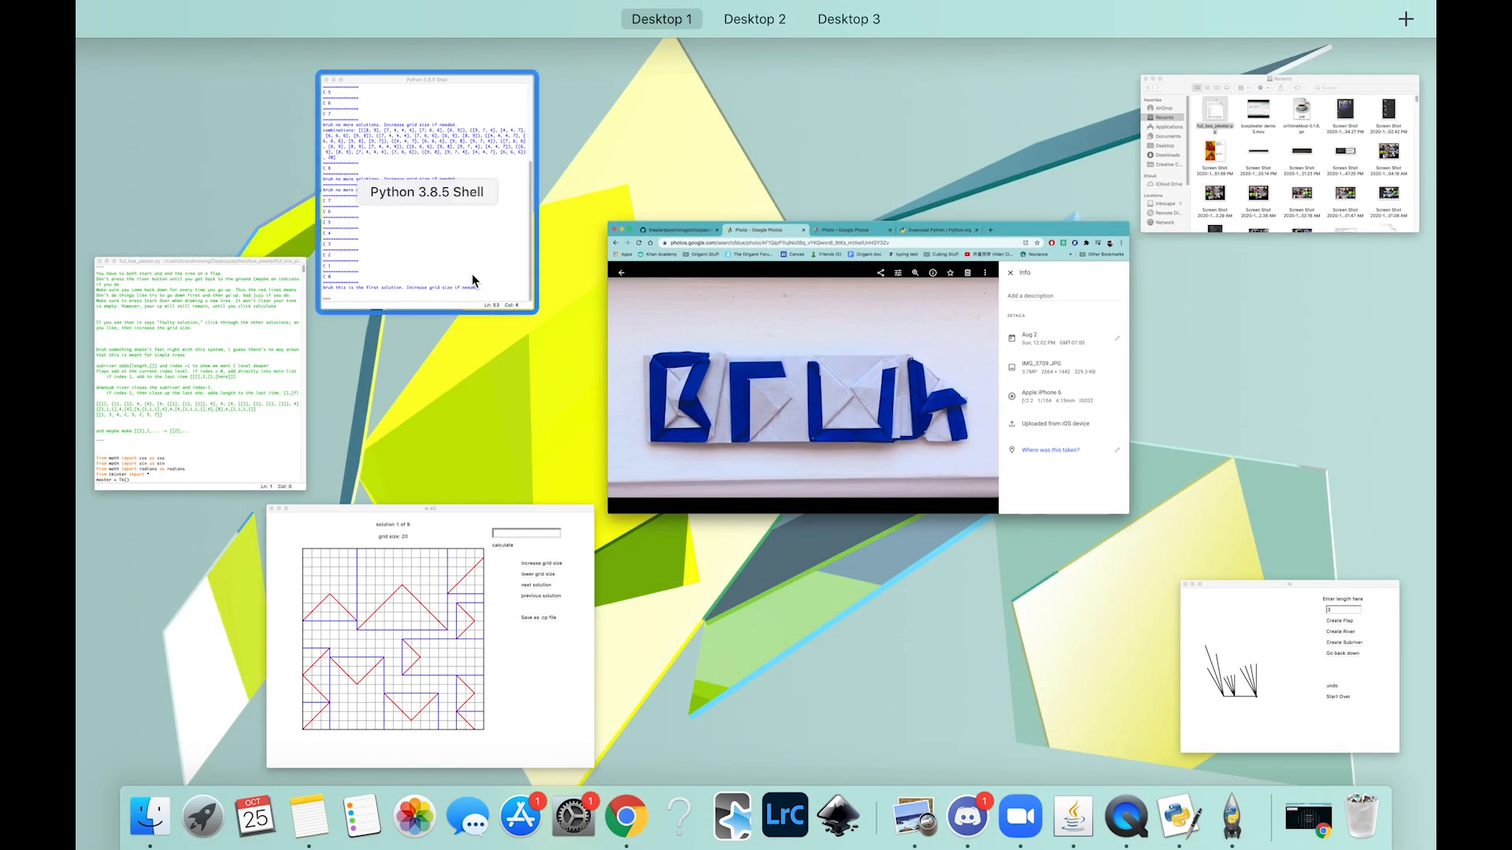
Run convert("SLEEP") in the Python shell and copy the printed nested tree list.
{"action": "key", "text": "ctrl+Up"}
{"action": "key", "text": "ctrl+Up"}
{"action": "left_click", "coordinate": [468, 194]}
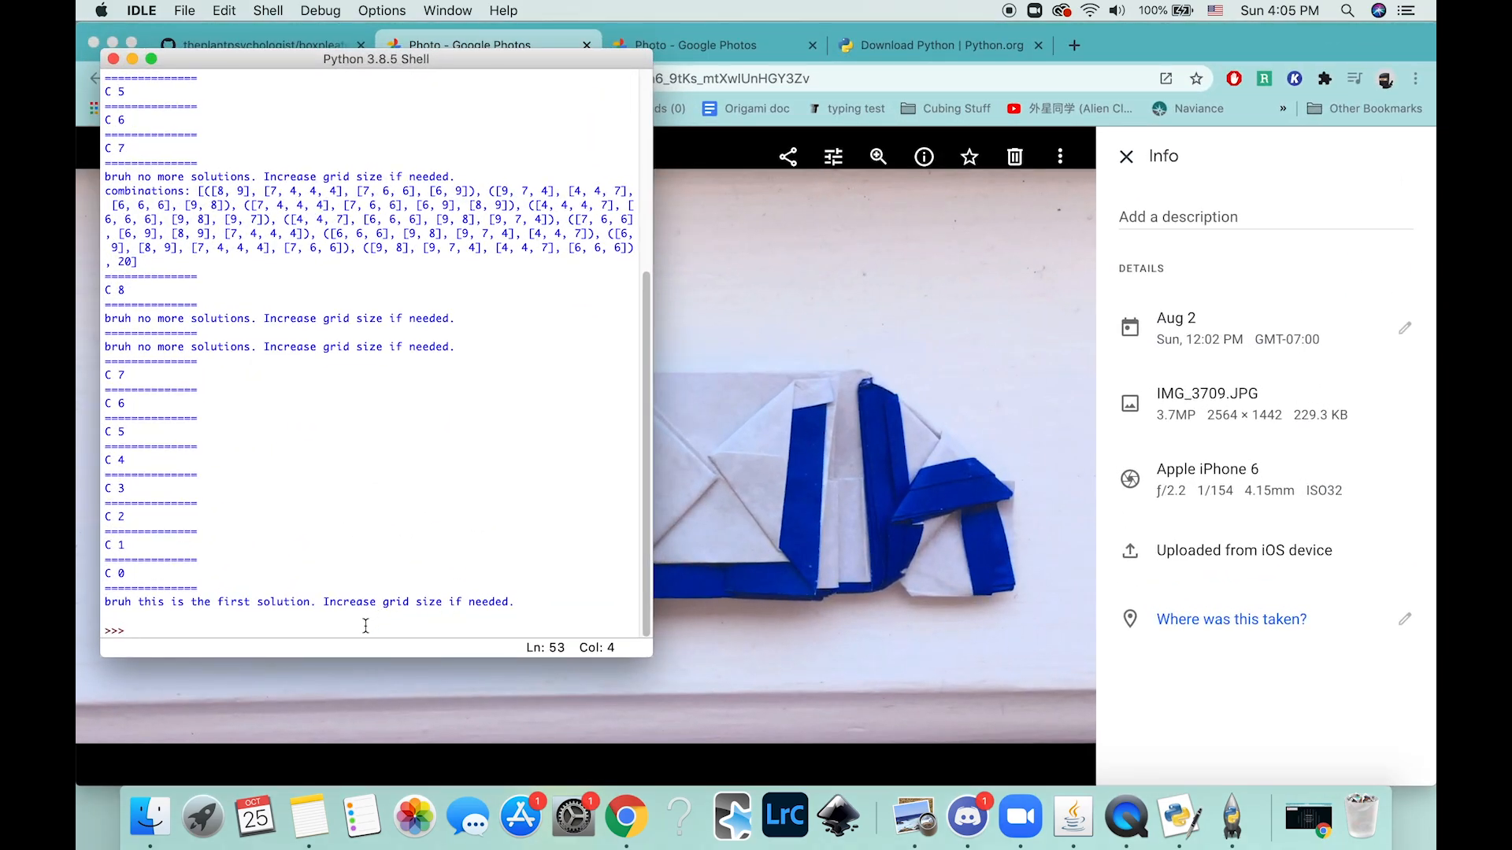
{"action": "type", "text": "convert"}
{"action": "type", "text": "("}
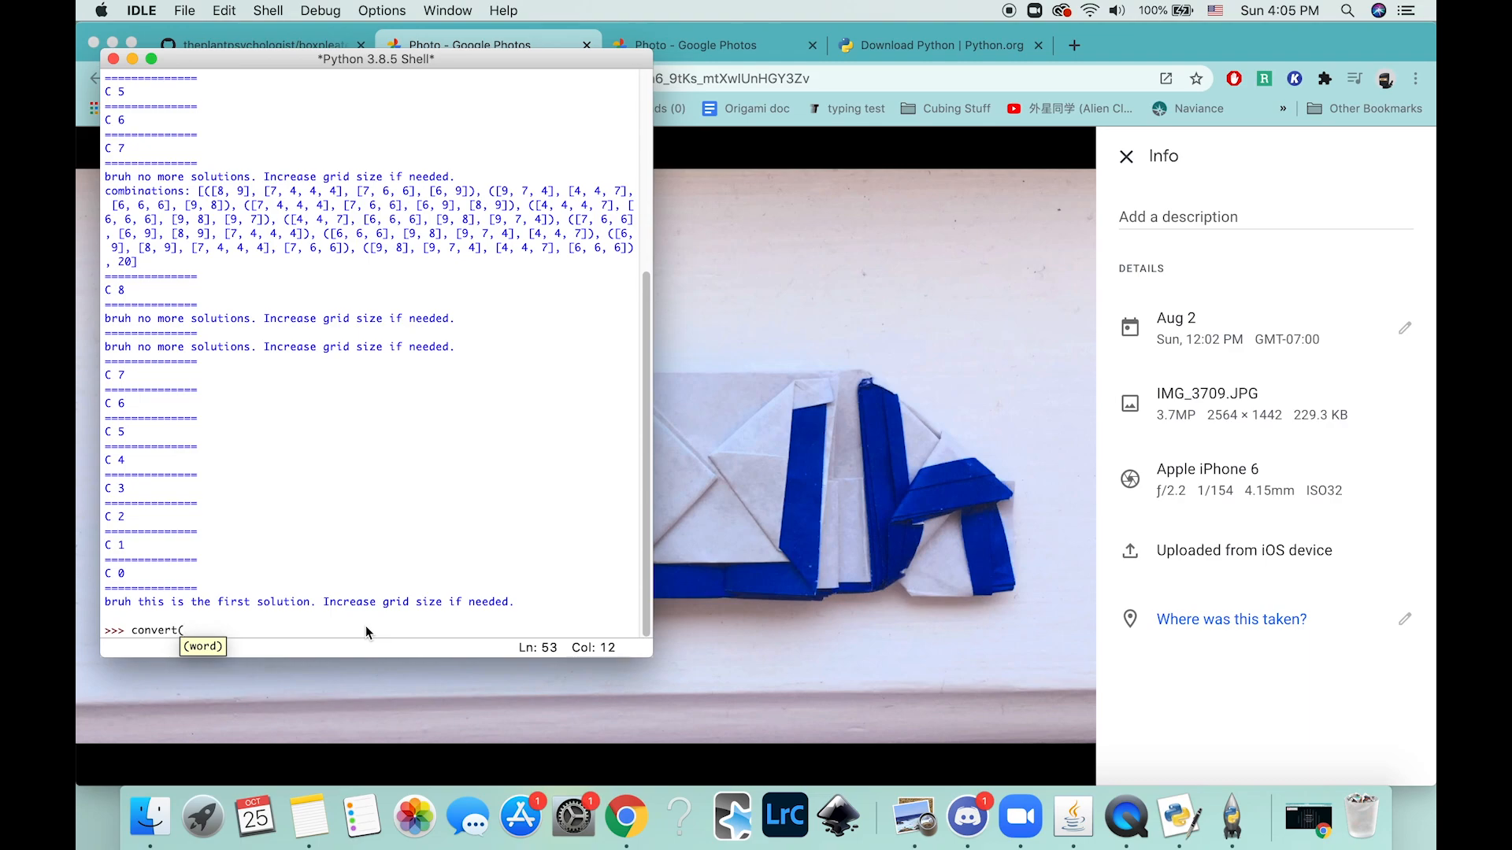
{"action": "type", "text": "\""}
{"action": "type", "text": "SLEEP"}
{"action": "type", "text": "\")"}
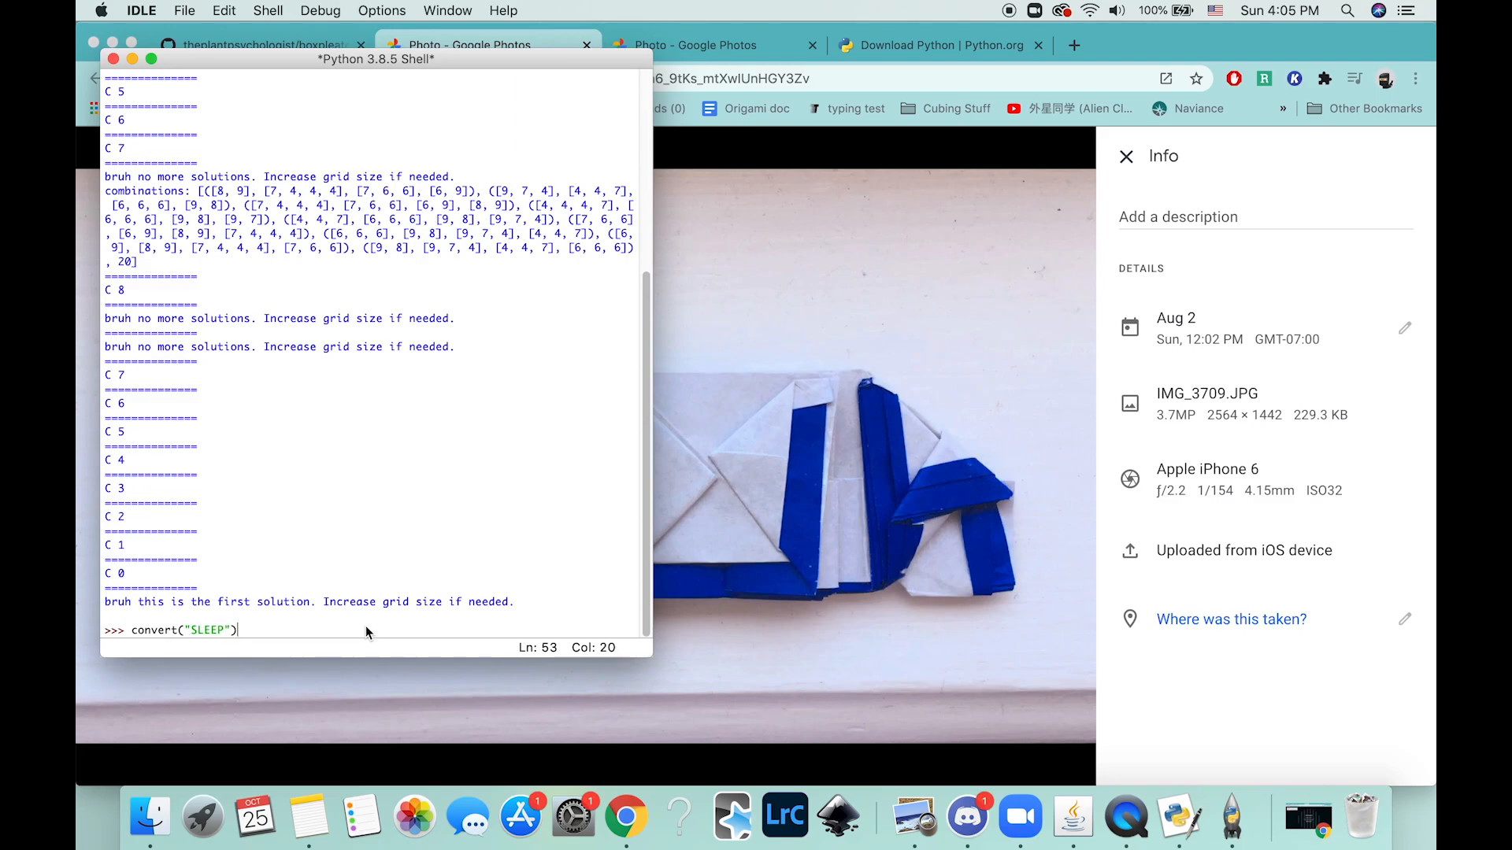
{"action": "key", "text": "Return"}
{"action": "triple_click", "coordinate": [358, 616]}
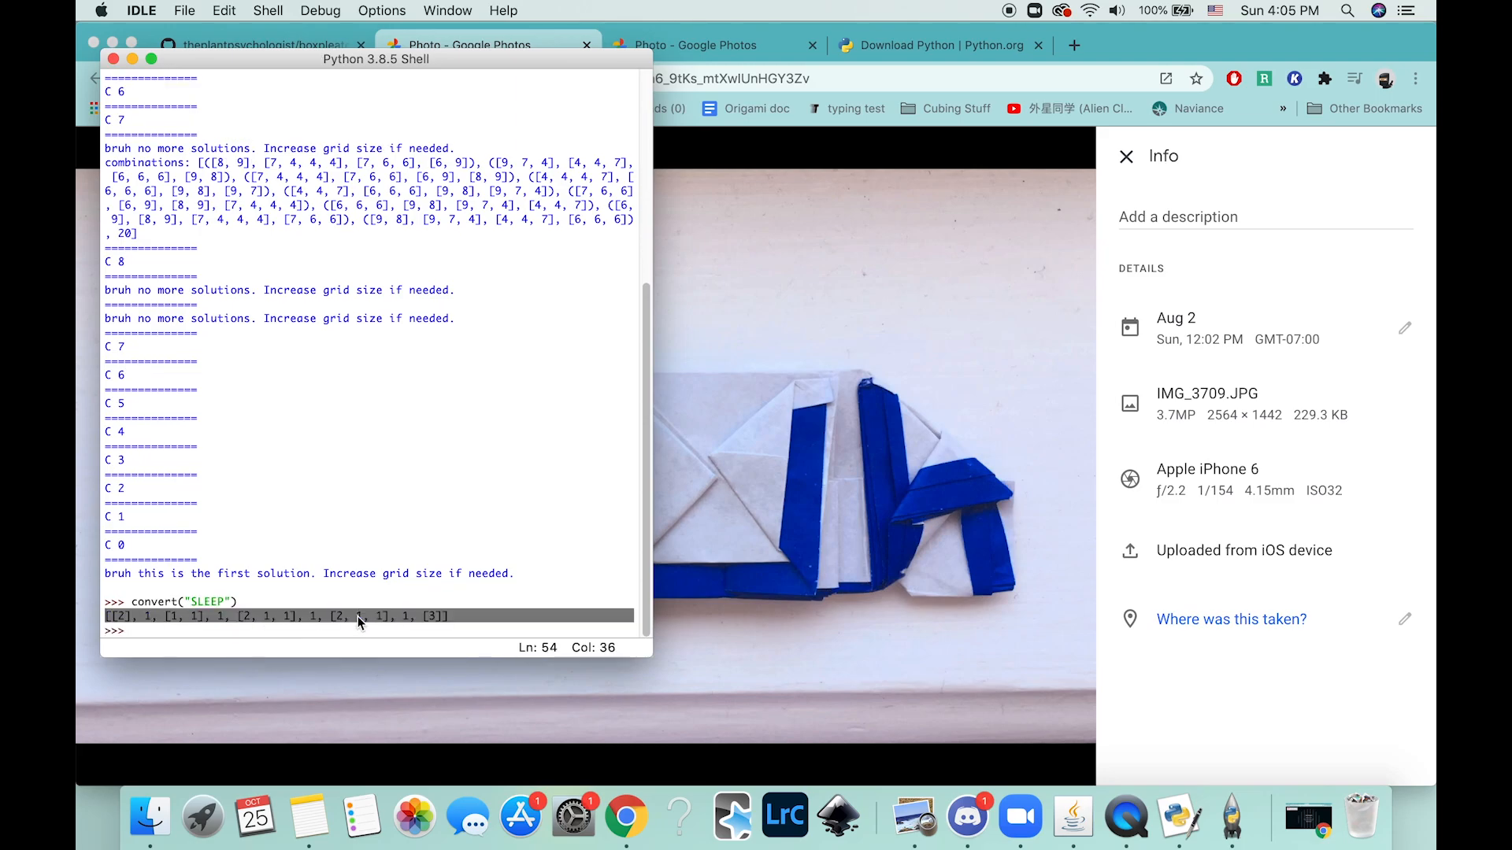
{"action": "key", "text": "ctrl+c"}
{"action": "key", "text": "ctrl+Up"}
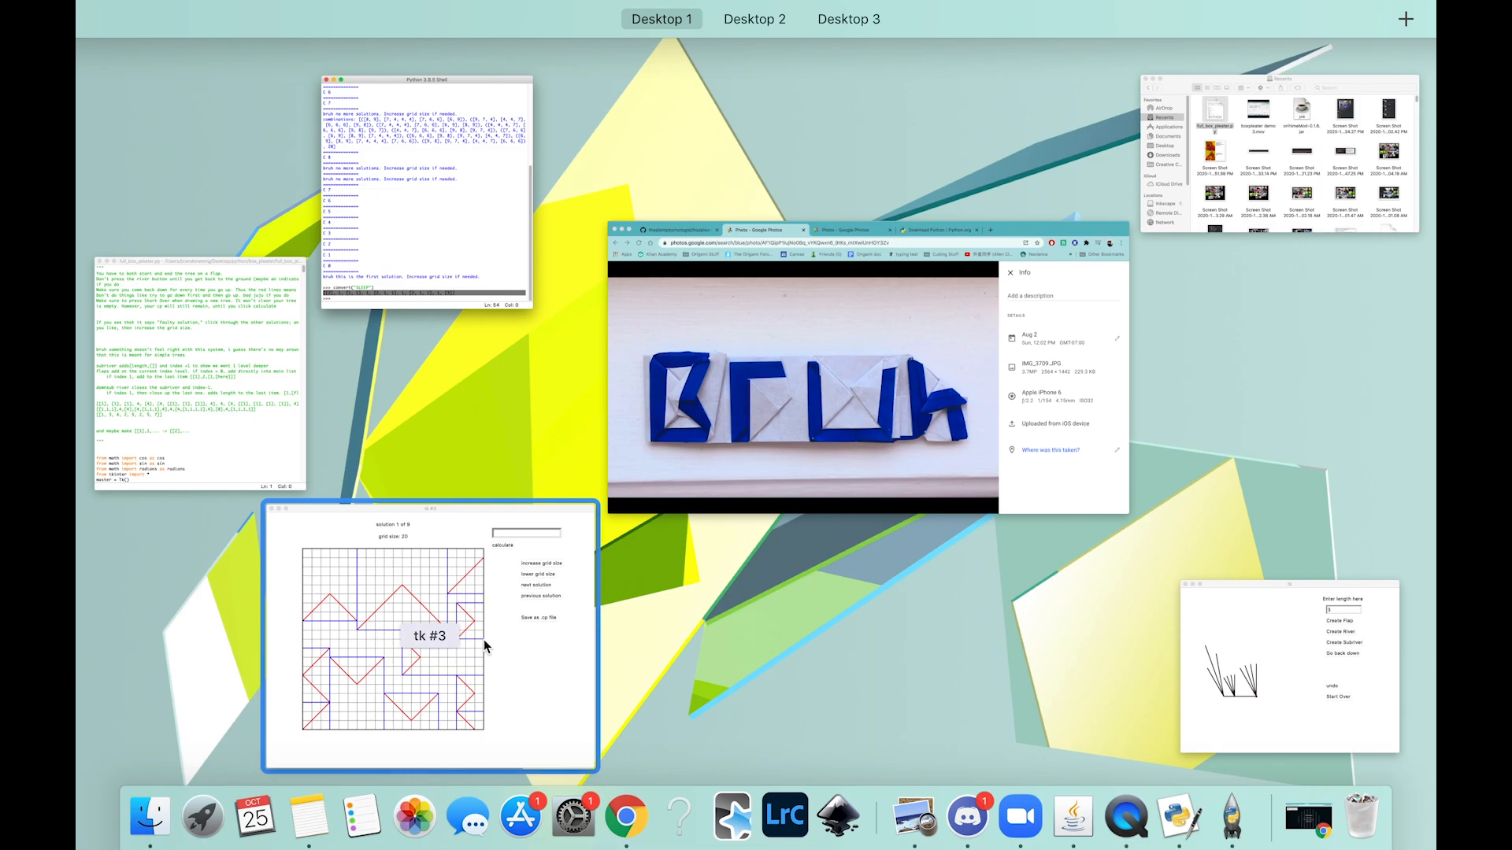
Paste the SLEEP tree list into boxpleater and calculate its 10-grid layout.
{"action": "left_click", "coordinate": [483, 638]}
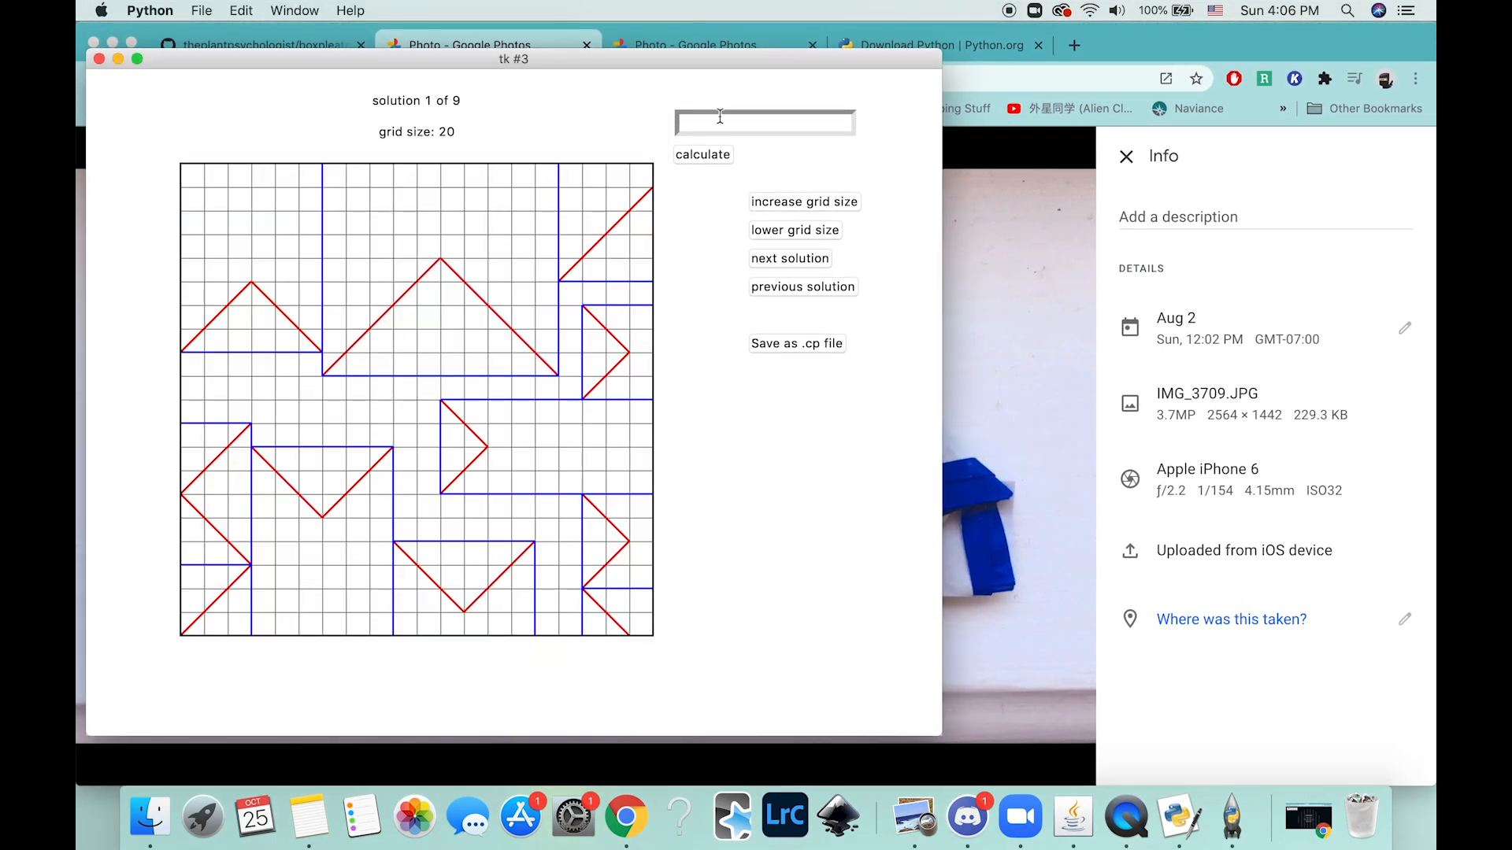
{"action": "left_click", "coordinate": [718, 122]}
{"action": "key", "text": "super+v"}
{"action": "left_click", "coordinate": [701, 155]}
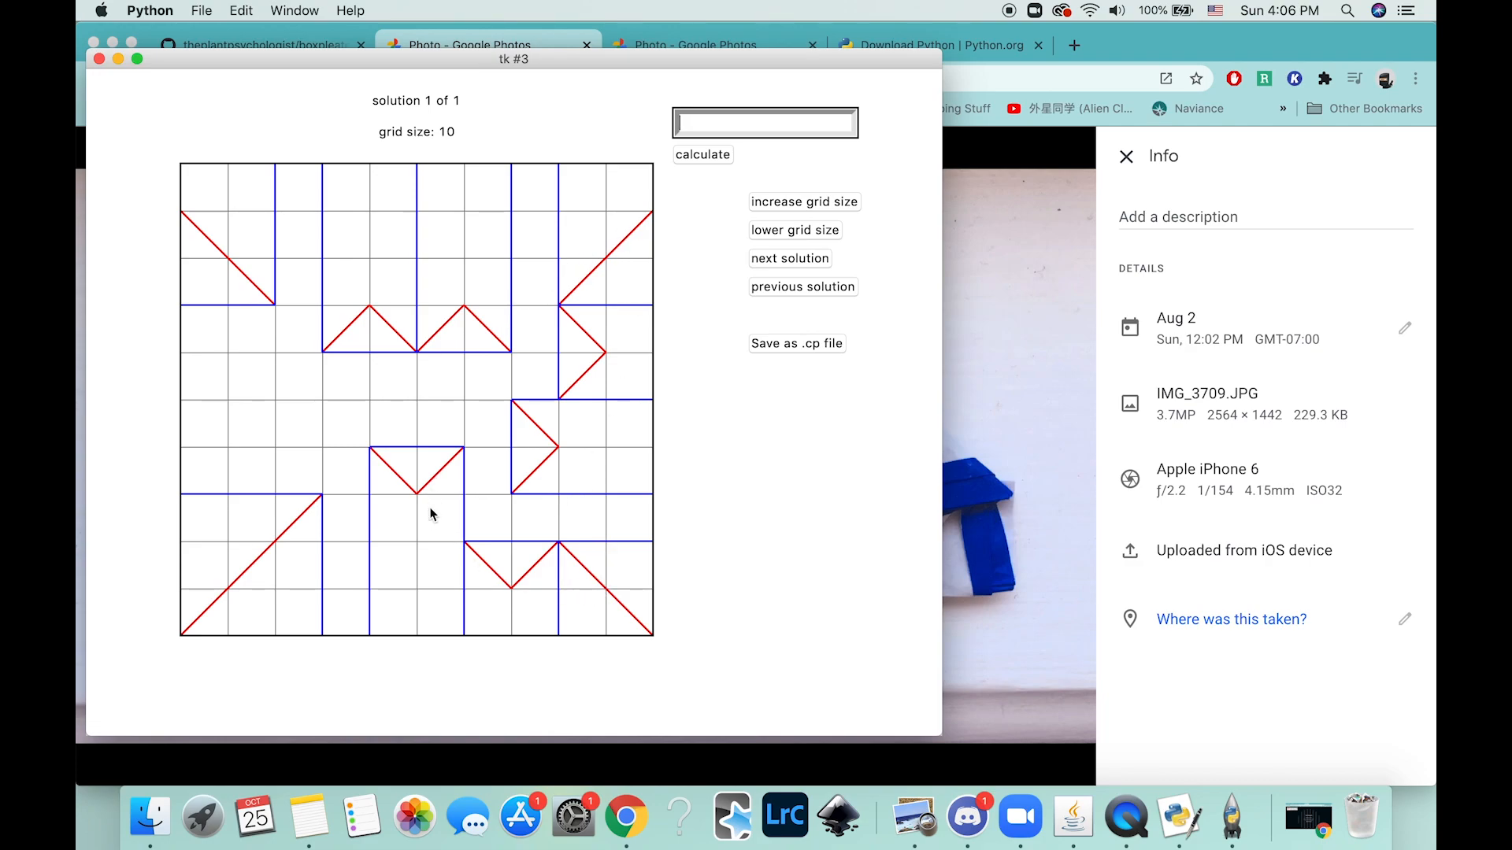
Switch to Chrome's Google Photos tab with the folded SLEEP model photo.
{"action": "left_click", "coordinate": [994, 378]}
{"action": "left_click", "coordinate": [695, 45]}
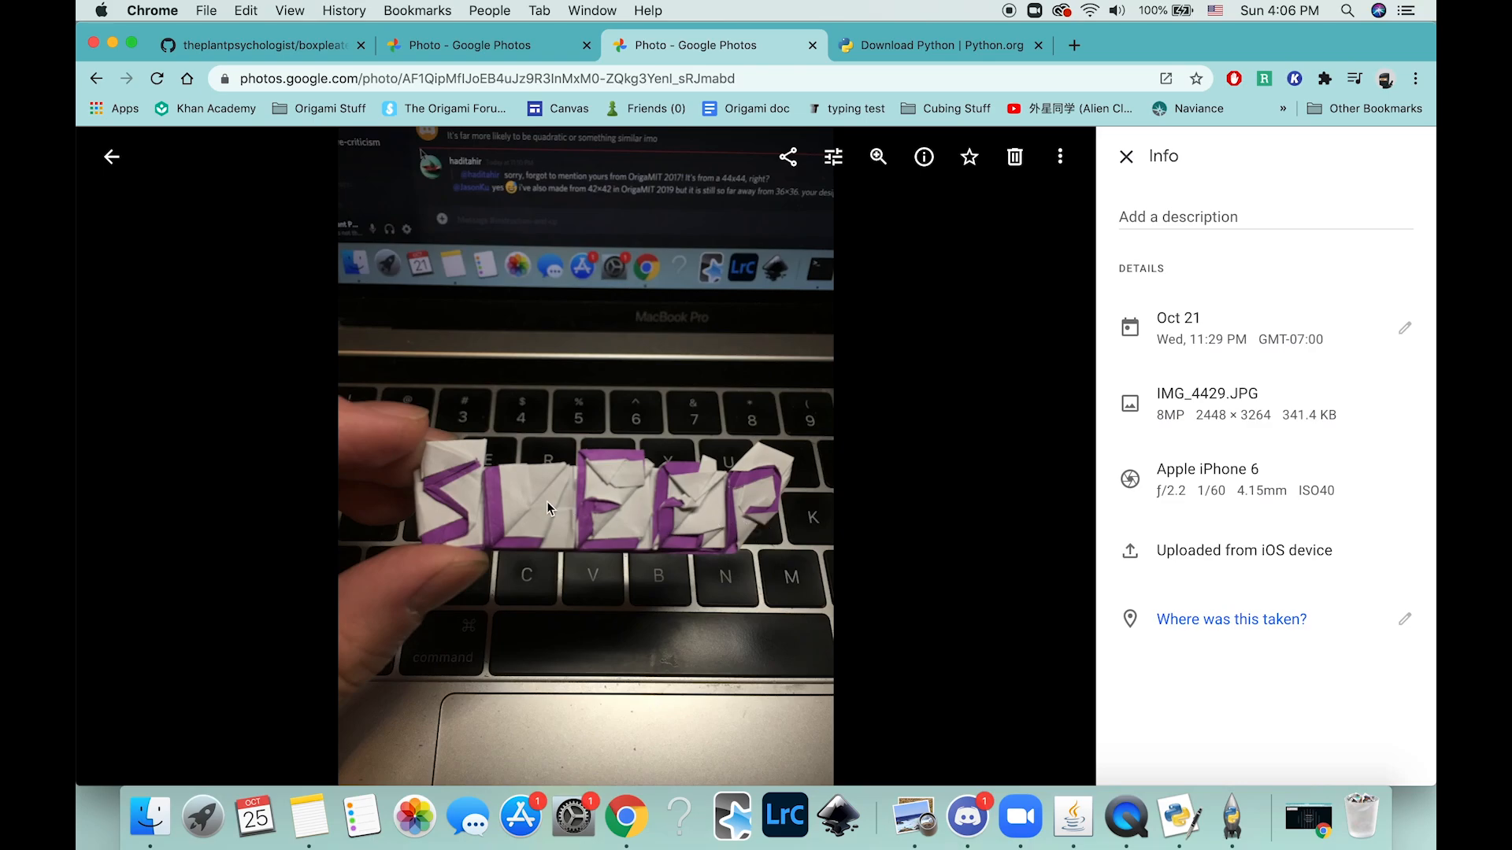
Bring the boxpleater layout window back to the front via the window overview.
{"action": "key", "text": "ctrl+Up"}
{"action": "left_click", "coordinate": [464, 494]}
{"action": "key", "text": "ctrl+Up"}
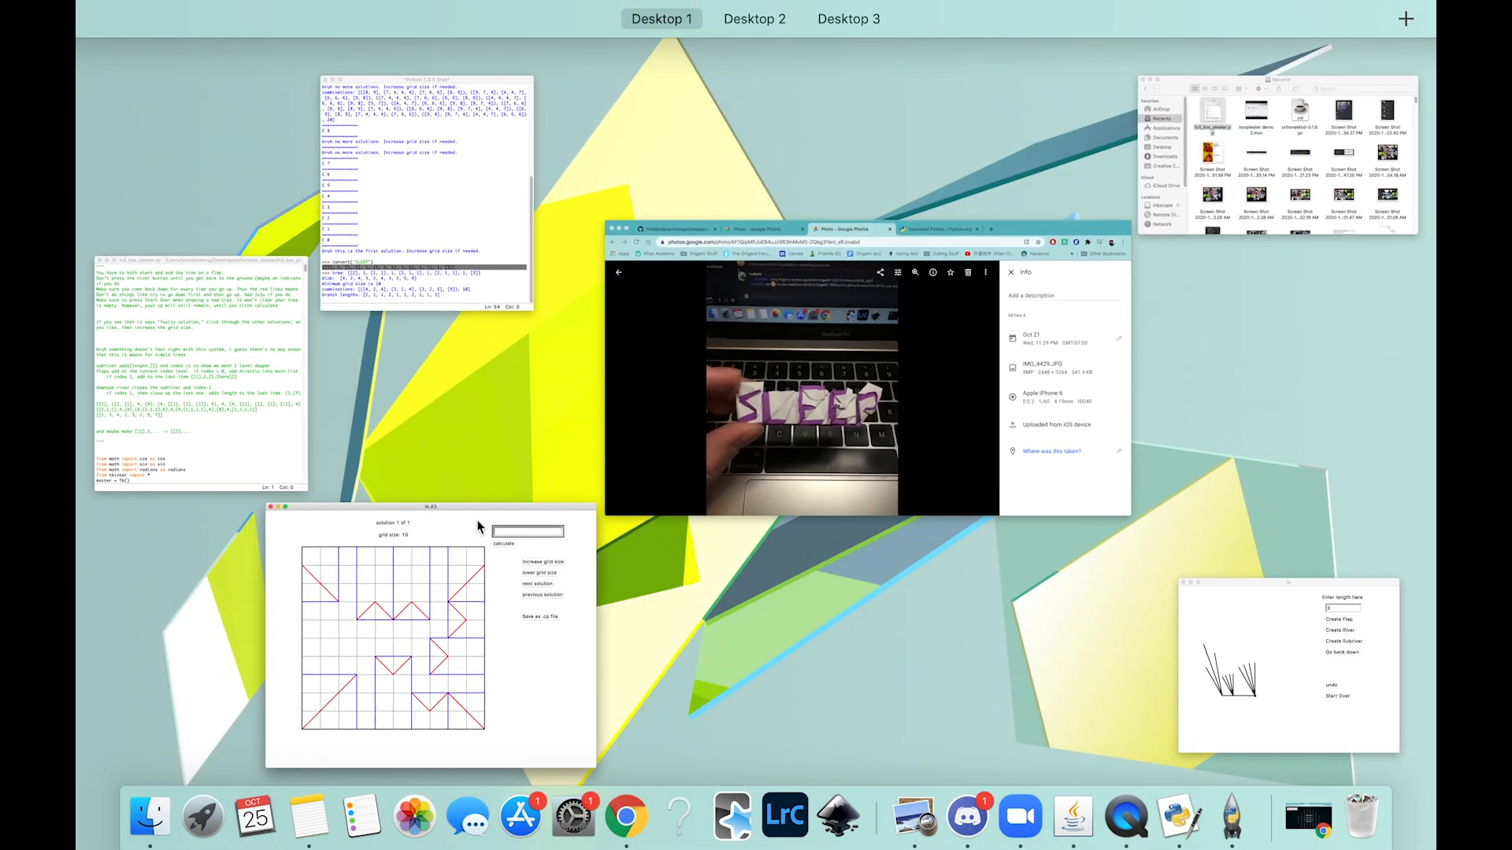
{"action": "left_click", "coordinate": [431, 632]}
Save the layout as testcp.cp, replacing the existing file, and switch to OrihimeMod.
{"action": "left_click", "coordinate": [803, 343]}
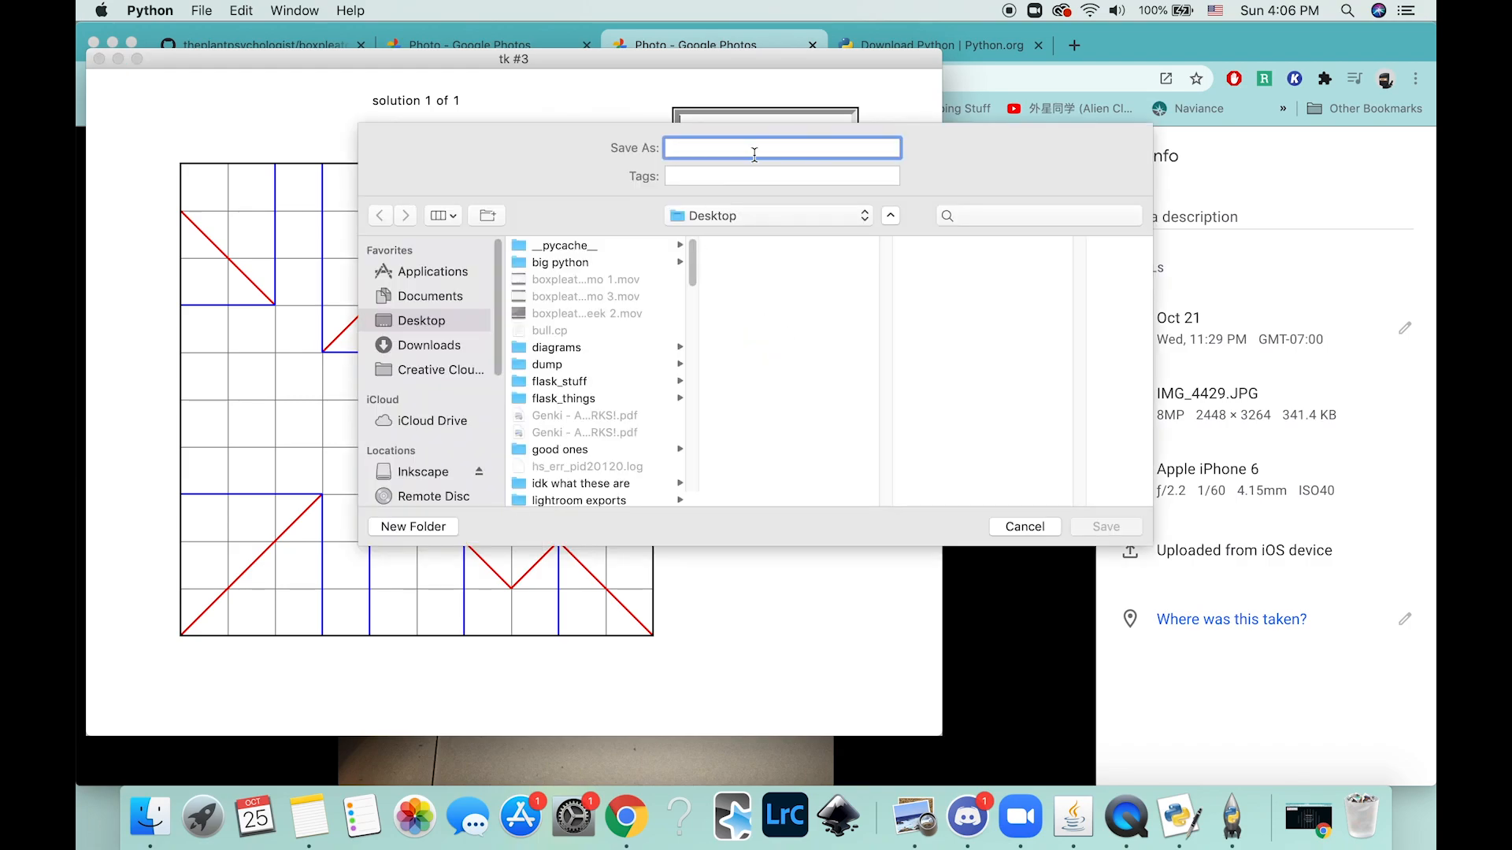
{"action": "type", "text": "teste"}
{"action": "key", "text": "BackSpace"}
{"action": "key", "text": "BackSpace"}
{"action": "key", "text": "BackSpace"}
{"action": "key", "text": "BackSpace"}
{"action": "key", "text": "BackSpace"}
{"action": "type", "text": "testcp"}
{"action": "left_click", "coordinate": [1110, 528]}
{"action": "left_click", "coordinate": [218, 158]}
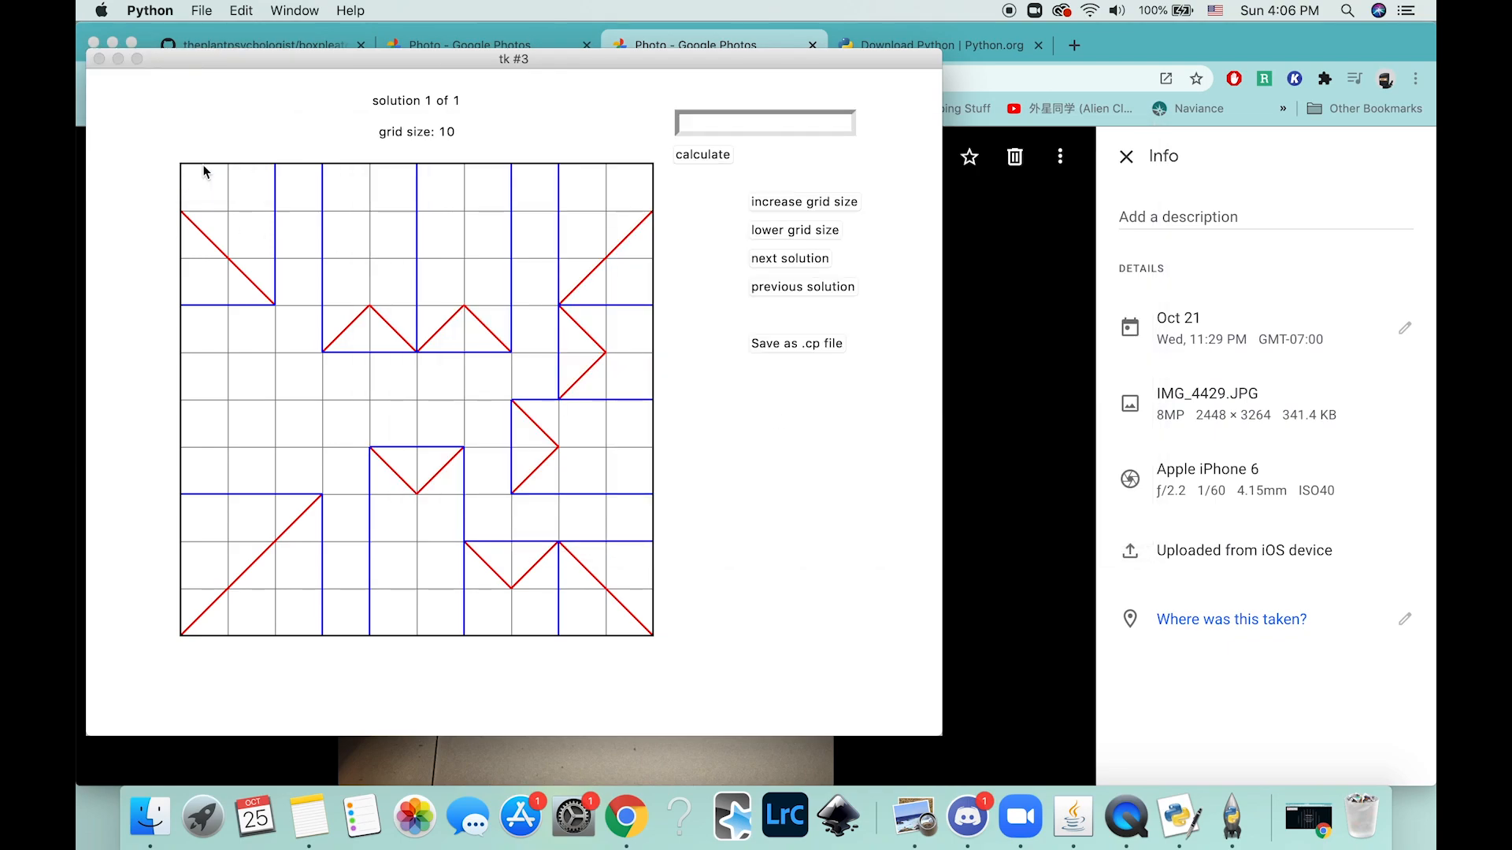
{"action": "key", "text": "super+Tab"}
Load testcp.cp in OrihimeMod and apply a 10-division grid to the pattern.
{"action": "left_click", "coordinate": [100, 61]}
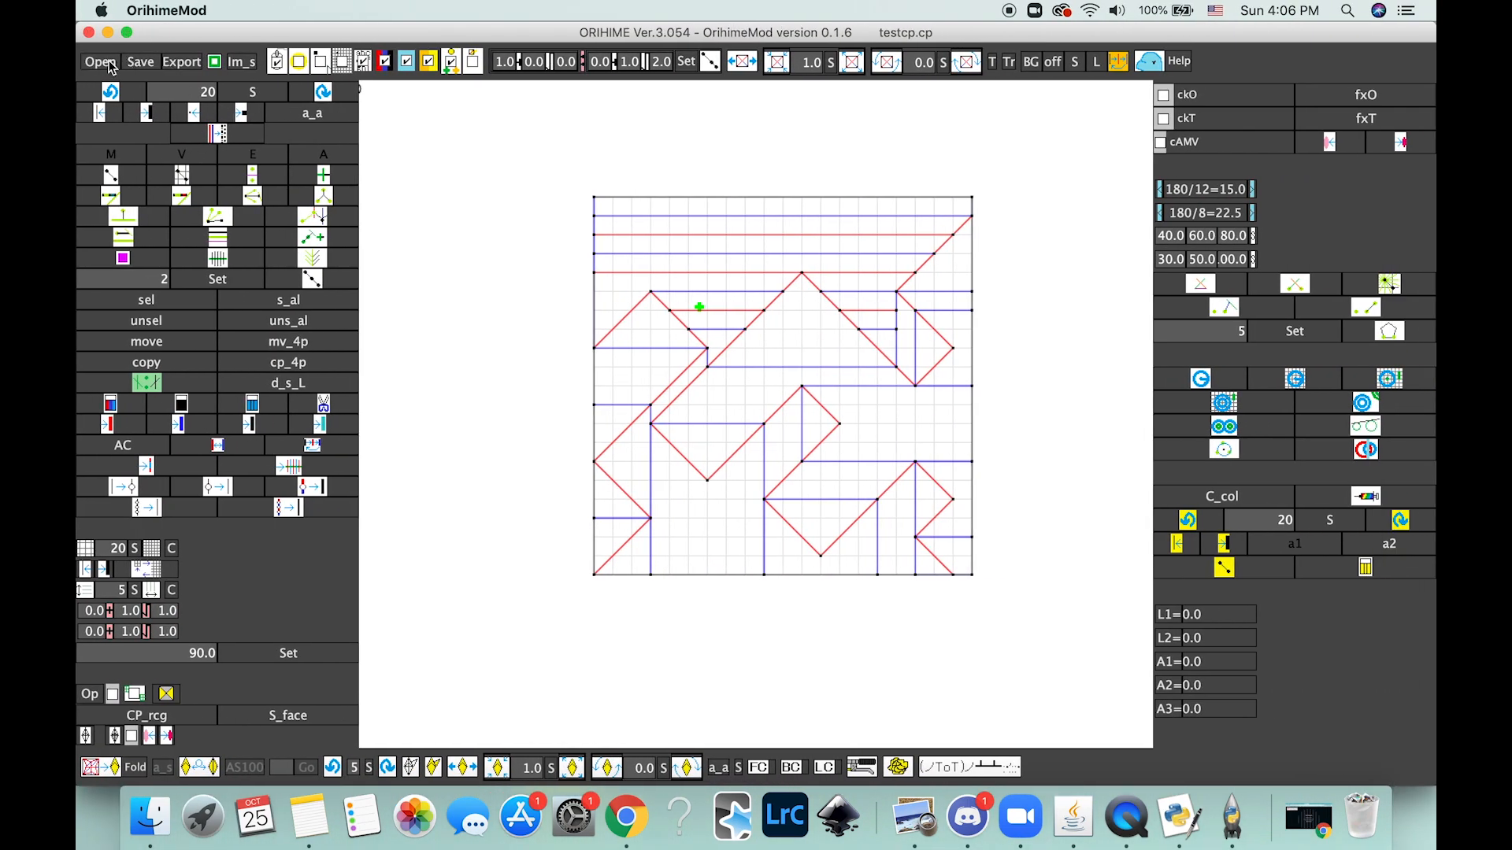
{"action": "left_click", "coordinate": [1087, 512]}
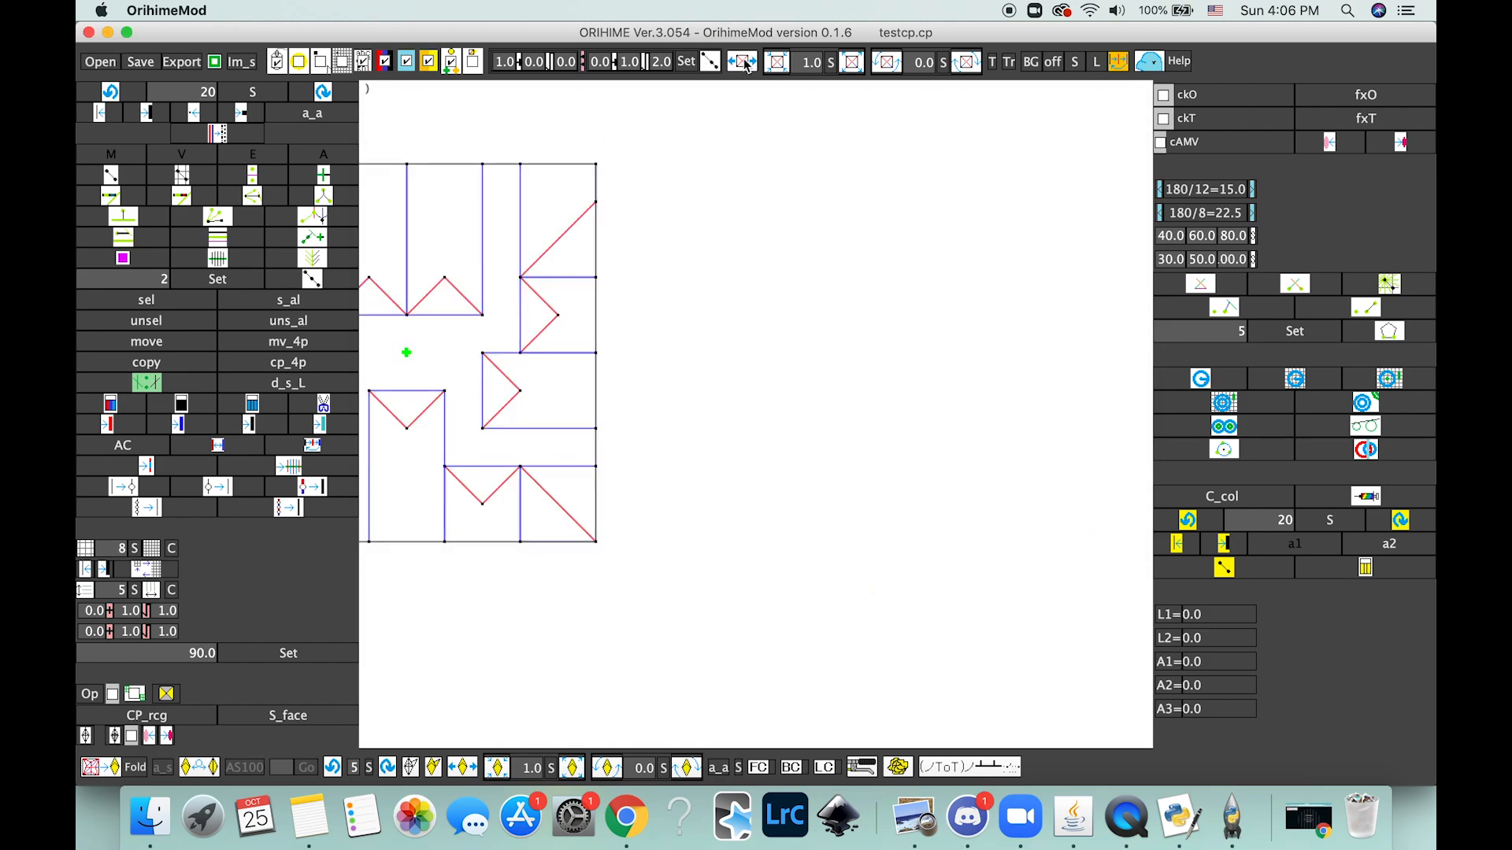
{"action": "left_click_drag", "start_coordinate": [690, 213], "coordinate": [780, 249]}
{"action": "left_click", "coordinate": [119, 548]}
{"action": "type", "text": "10"}
{"action": "left_click", "coordinate": [140, 569]}
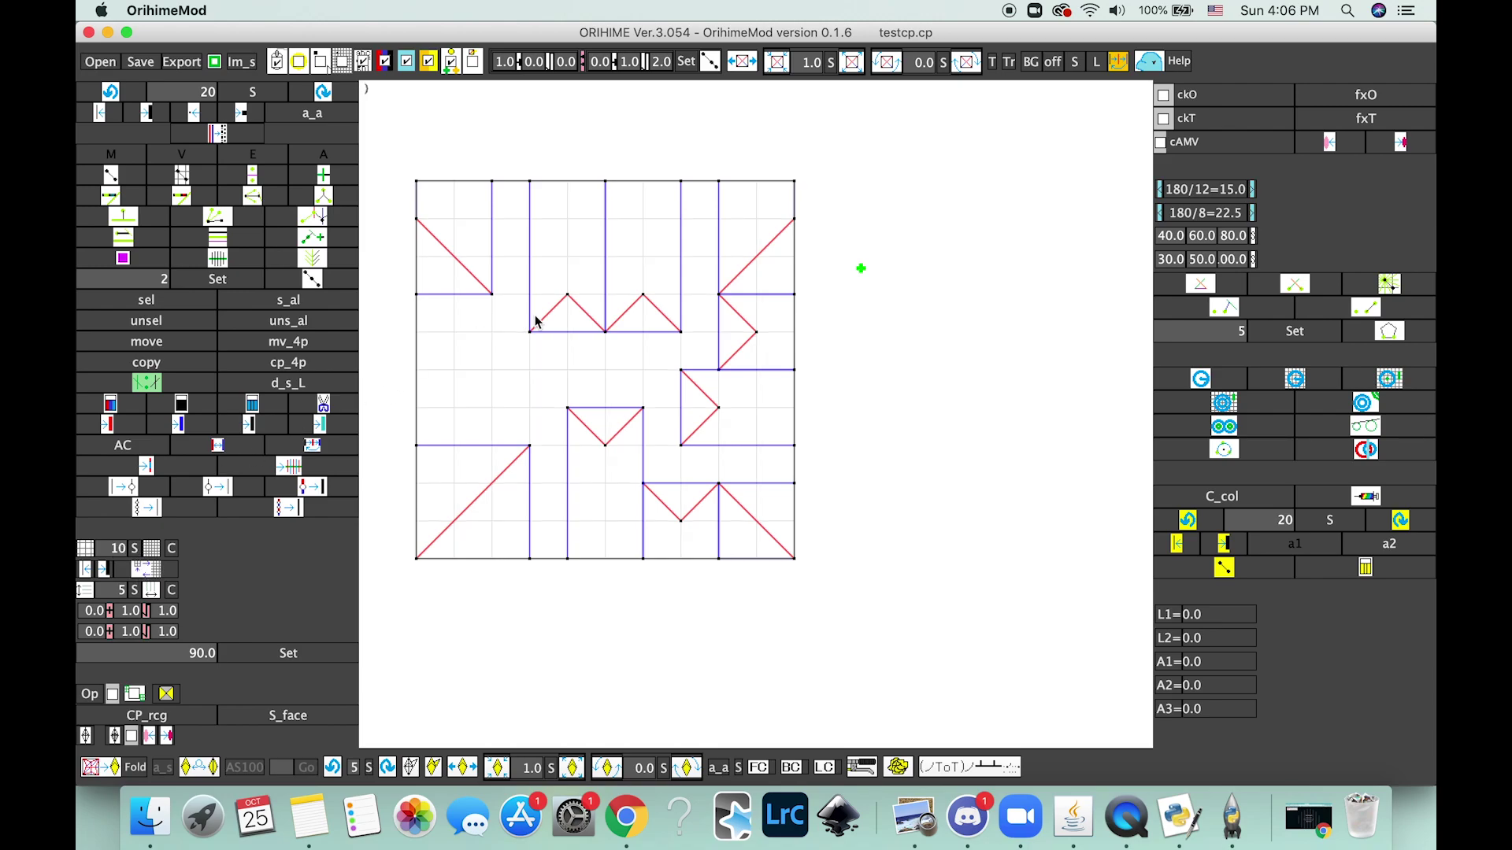
Draw red diagonal creases at the center, lower-left, right, lower-right and upper-right flaps.
{"action": "left_click", "coordinate": [493, 293]}
{"action": "left_click", "coordinate": [529, 331]}
{"action": "left_click", "coordinate": [531, 446]}
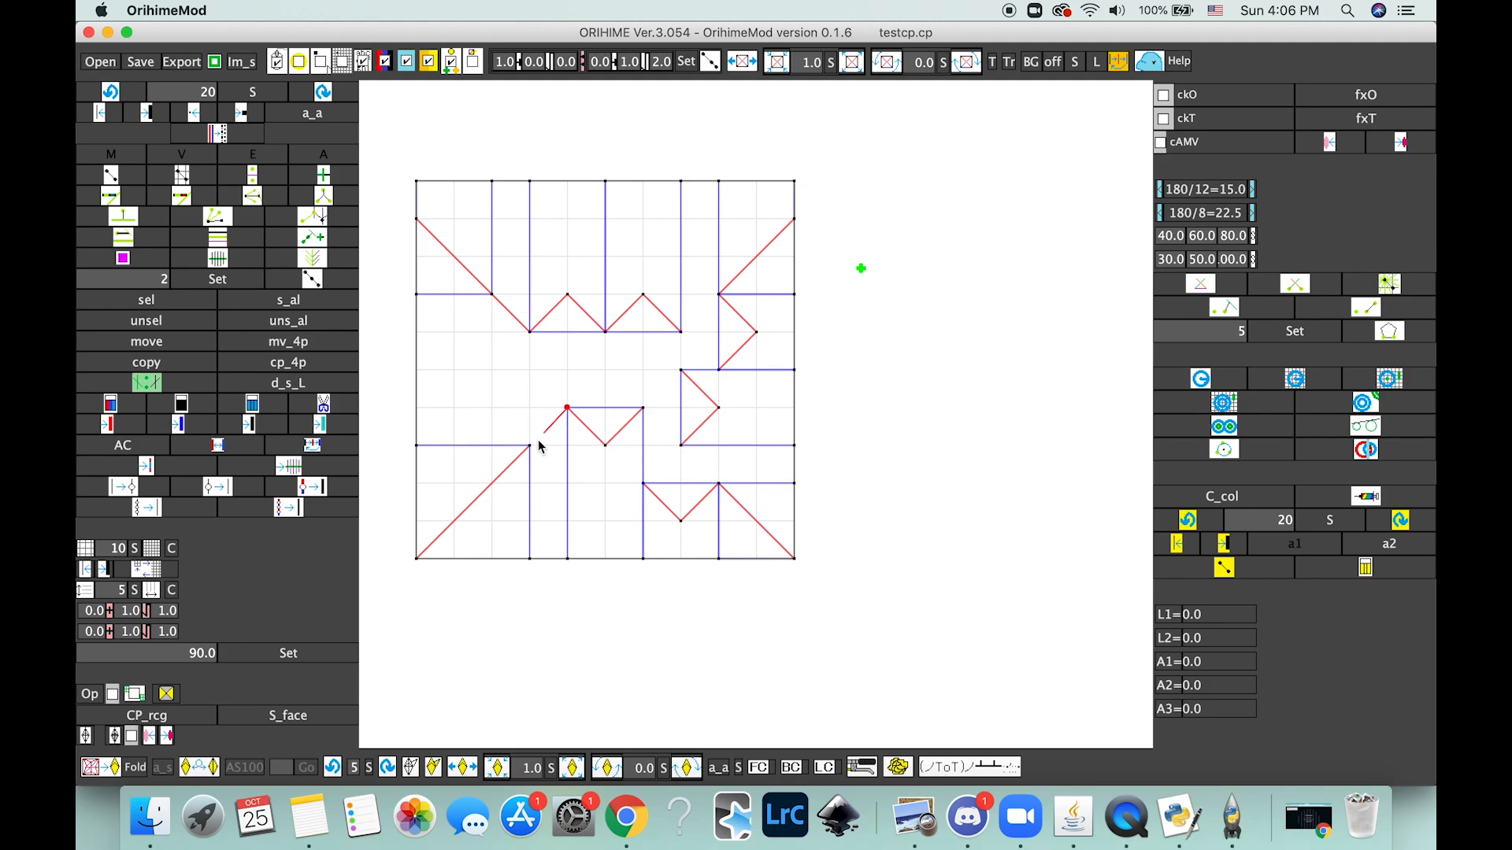
{"action": "left_click", "coordinate": [568, 410]}
{"action": "left_click", "coordinate": [680, 376]}
{"action": "left_click", "coordinate": [681, 446]}
{"action": "left_click", "coordinate": [642, 484]}
{"action": "left_click", "coordinate": [680, 334]}
{"action": "left_click", "coordinate": [718, 371]}
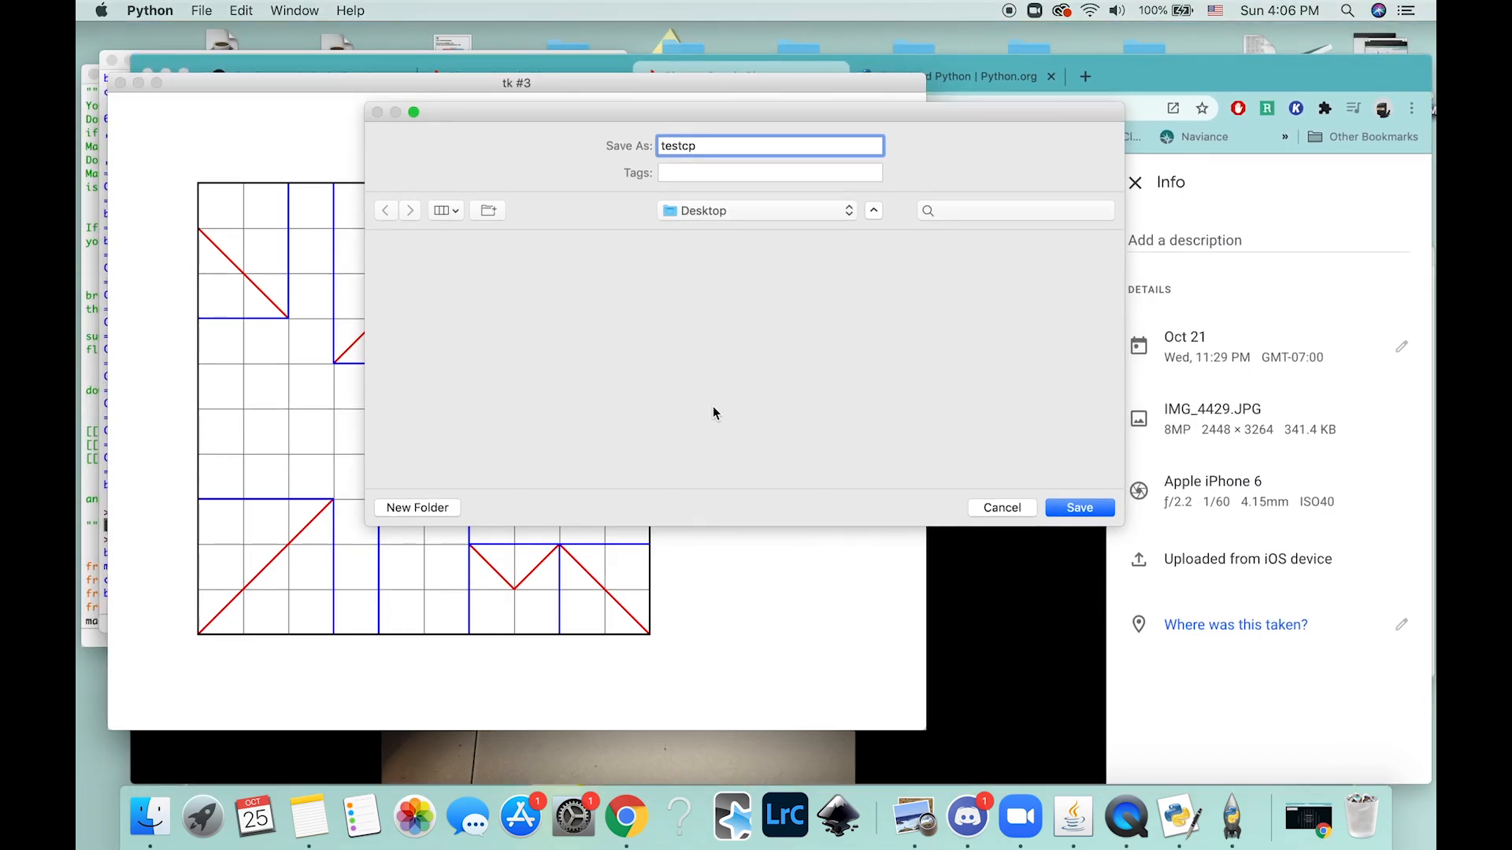
Close the shell, rerun full_box_pleater.py, arrange its windows and return to the SLEEP photo.
{"action": "key", "text": "ctrl+Up"}
{"action": "left_click", "coordinate": [223, 308]}
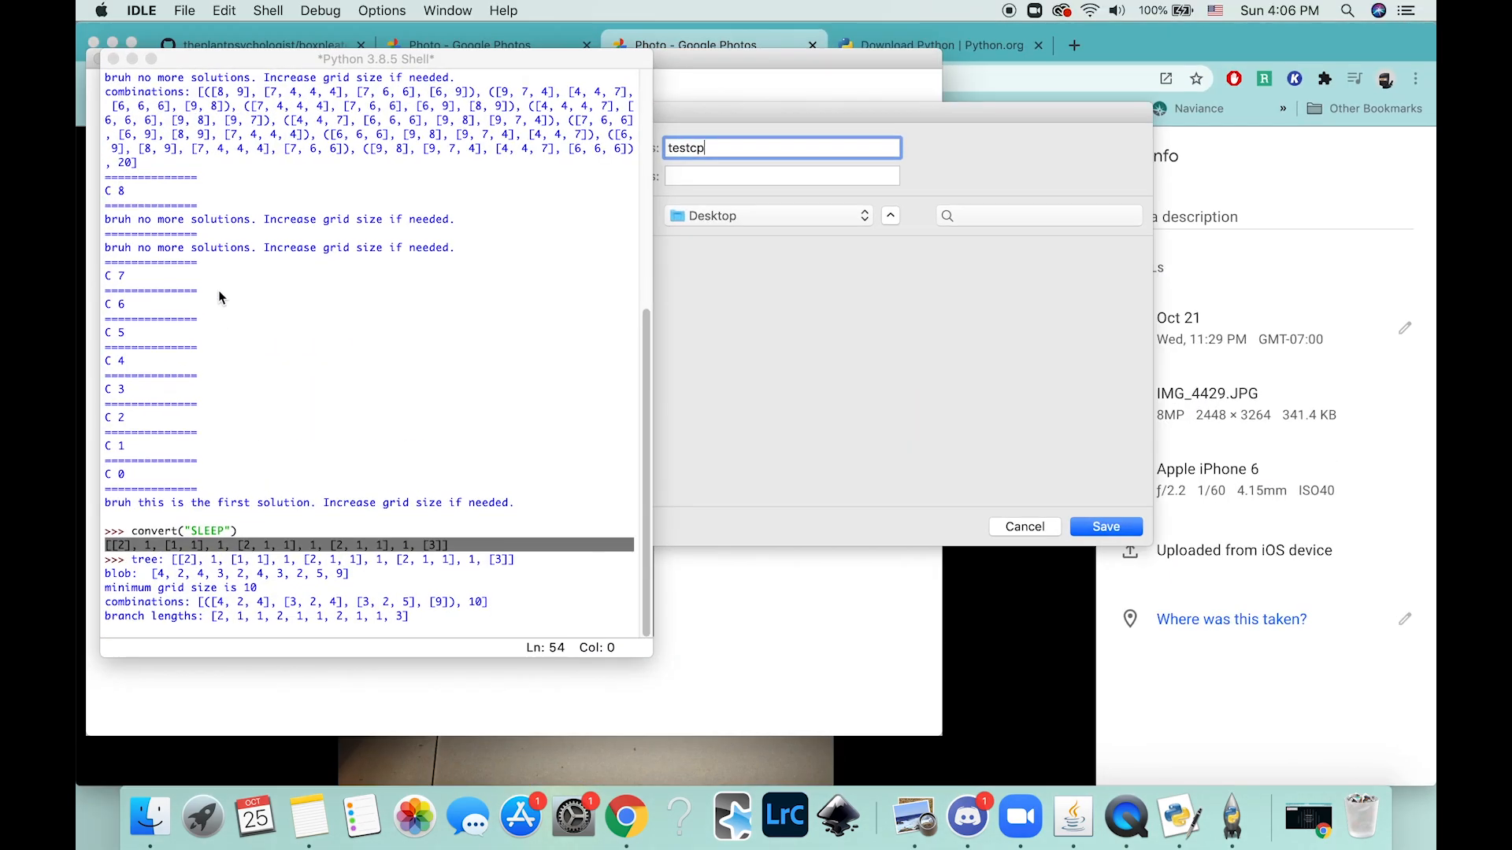
{"action": "left_click", "coordinate": [111, 59]}
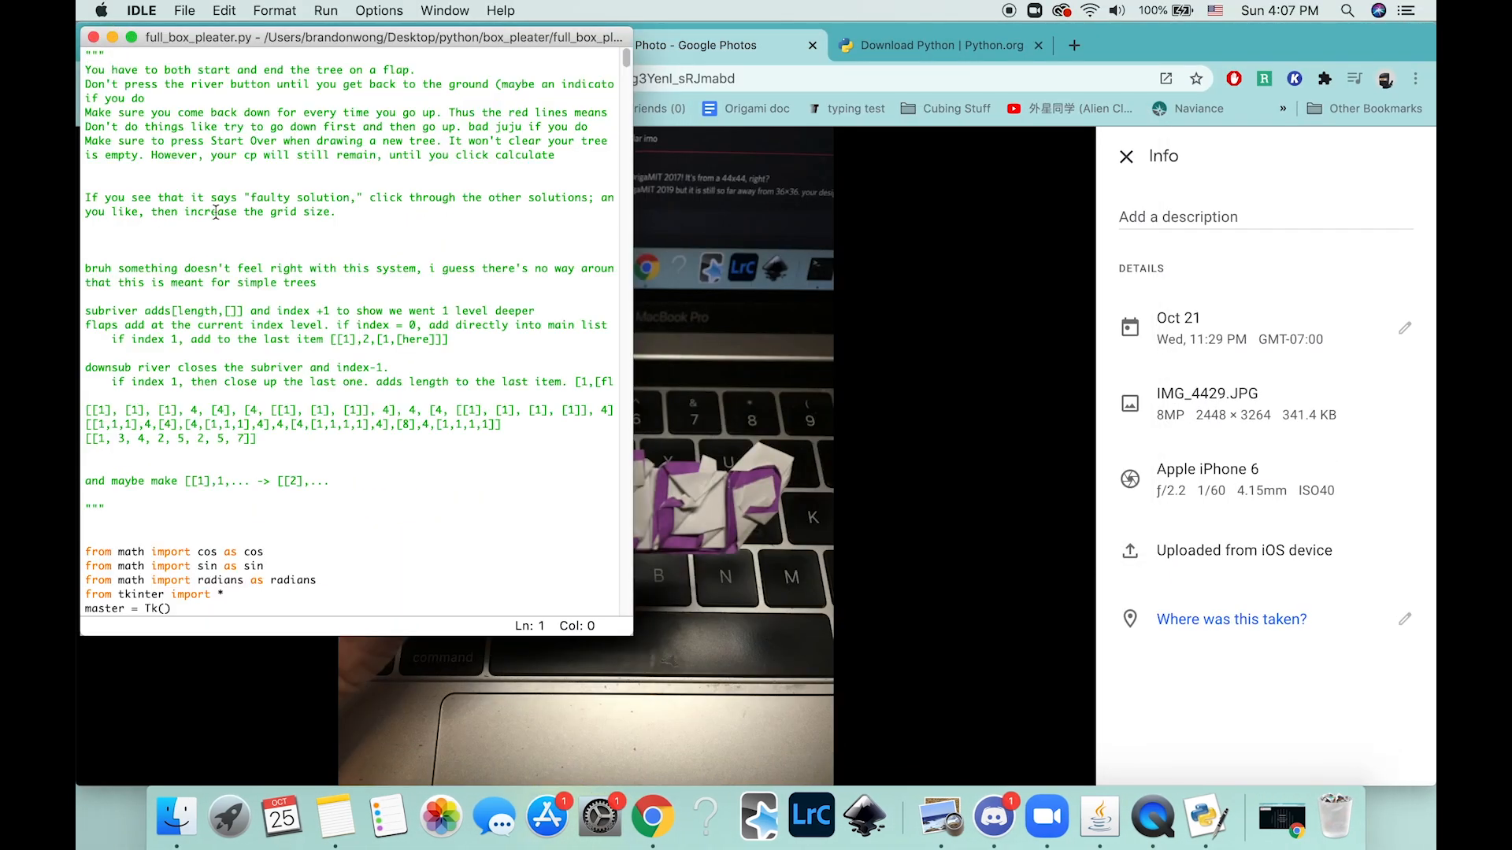
{"action": "key", "text": "F5"}
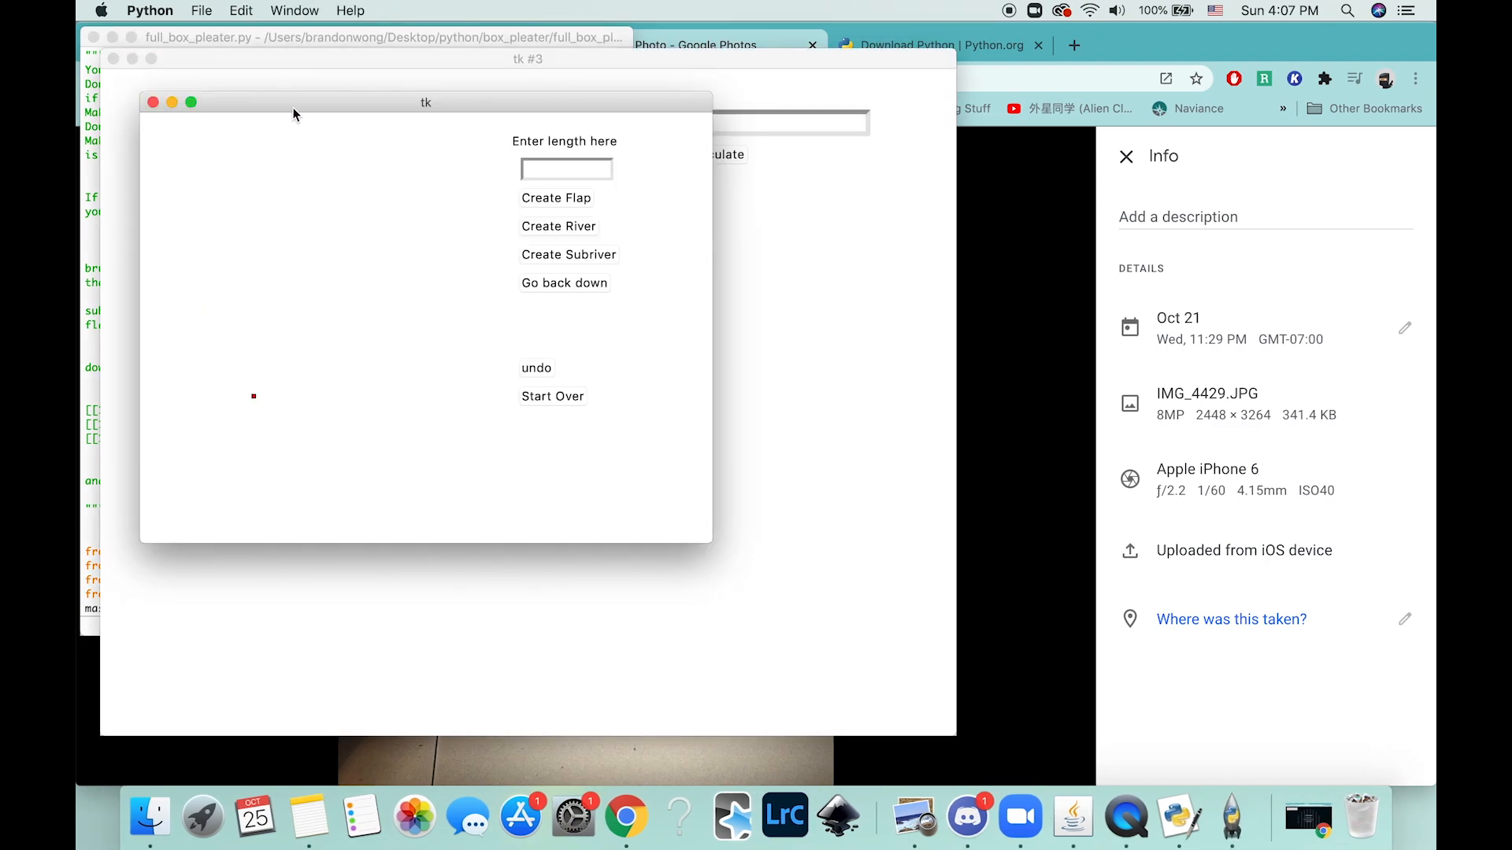
{"action": "mouse_move", "coordinate": [295, 113]}
{"action": "left_mouse_down"}
{"action": "mouse_move", "coordinate": [977, 237]}
{"action": "mouse_move", "coordinate": [1023, 227]}
{"action": "left_mouse_up"}
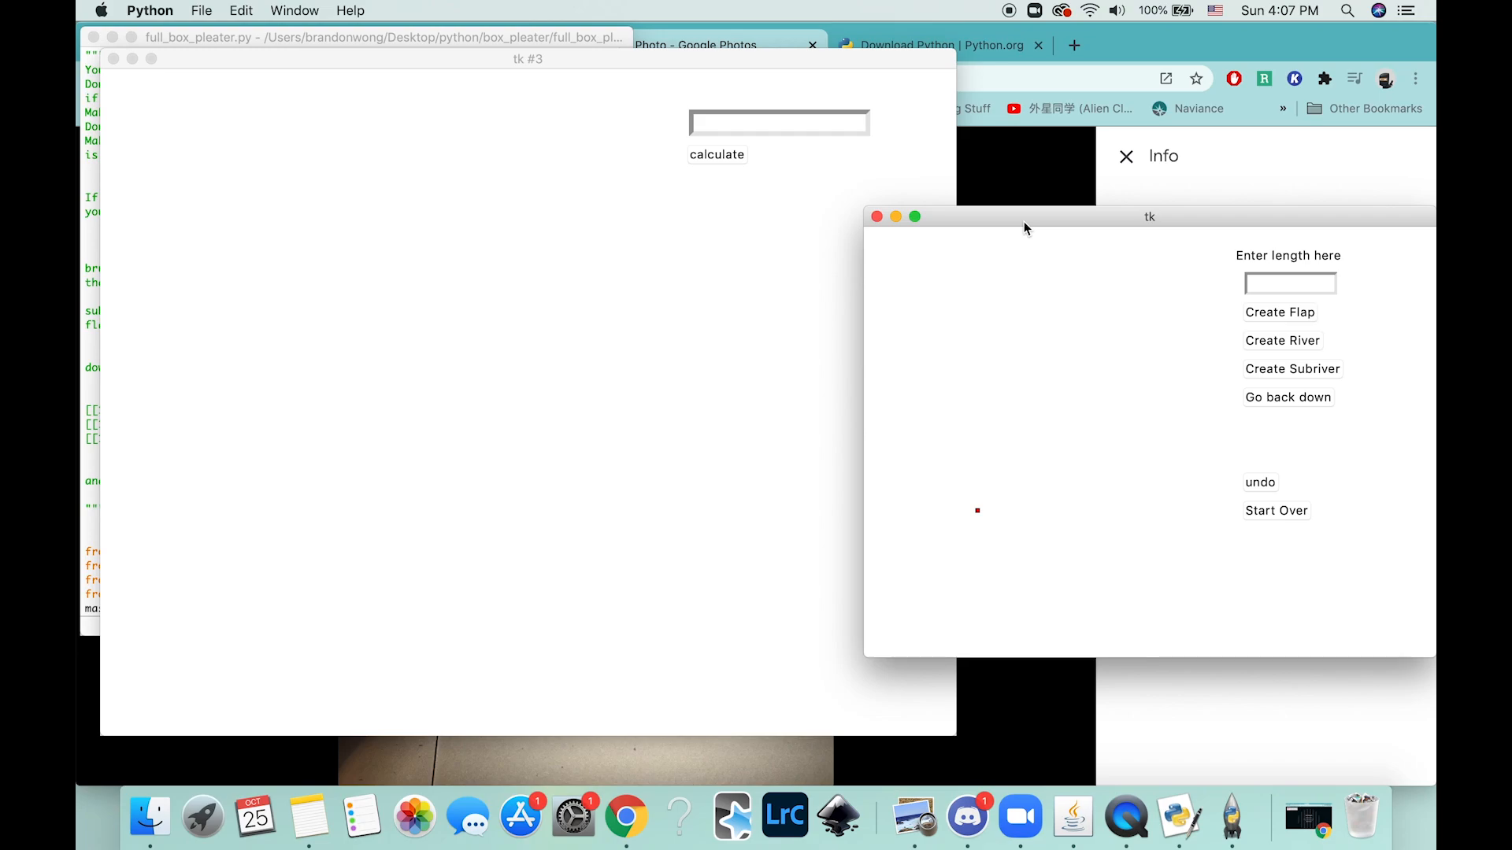
{"action": "left_click_drag", "start_coordinate": [608, 59], "coordinate": [576, 46]}
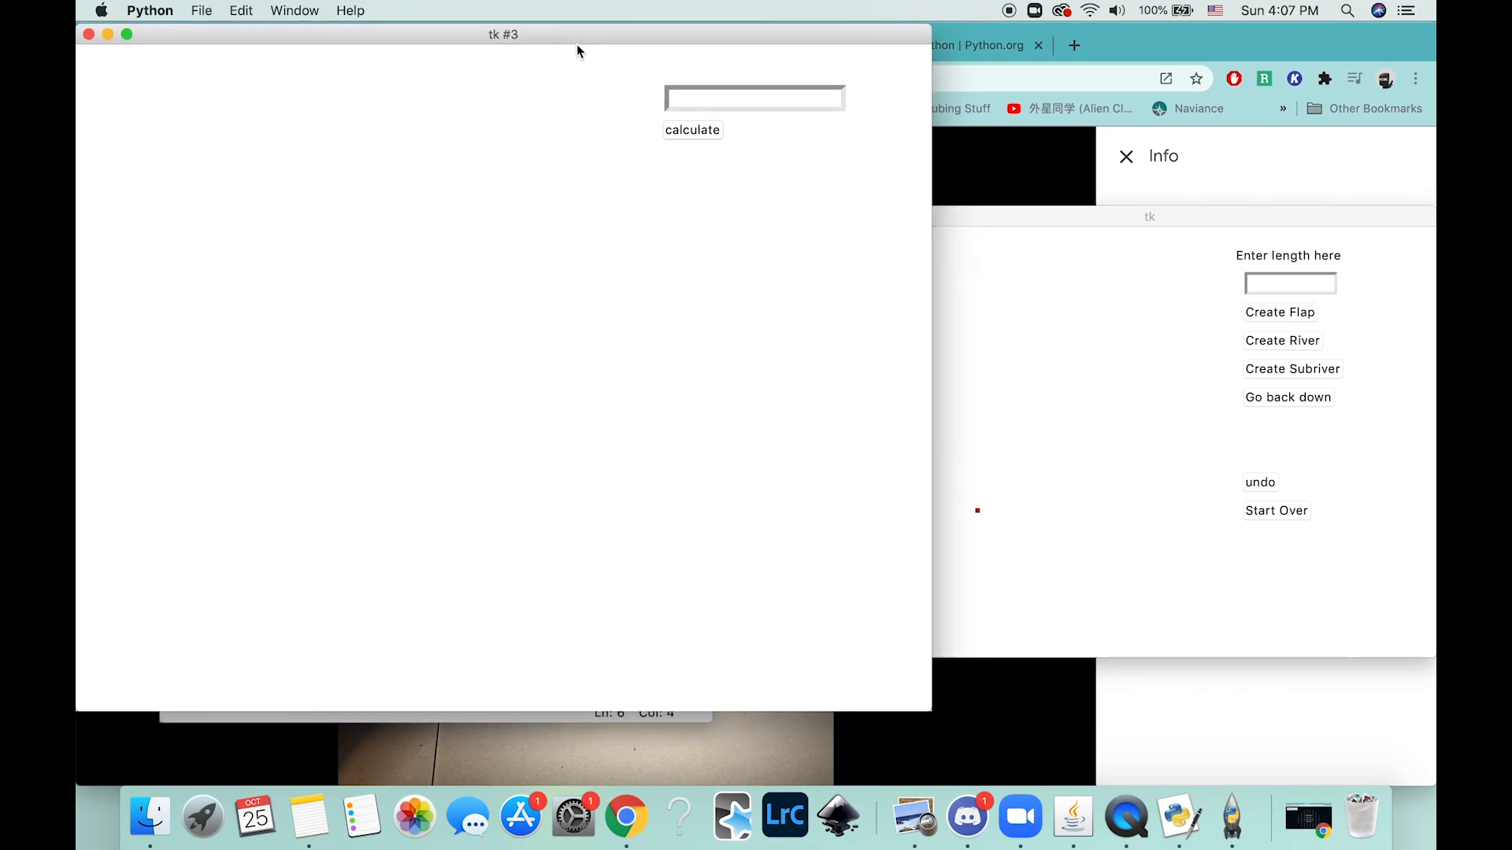
{"action": "mouse_move", "coordinate": [1011, 177]}
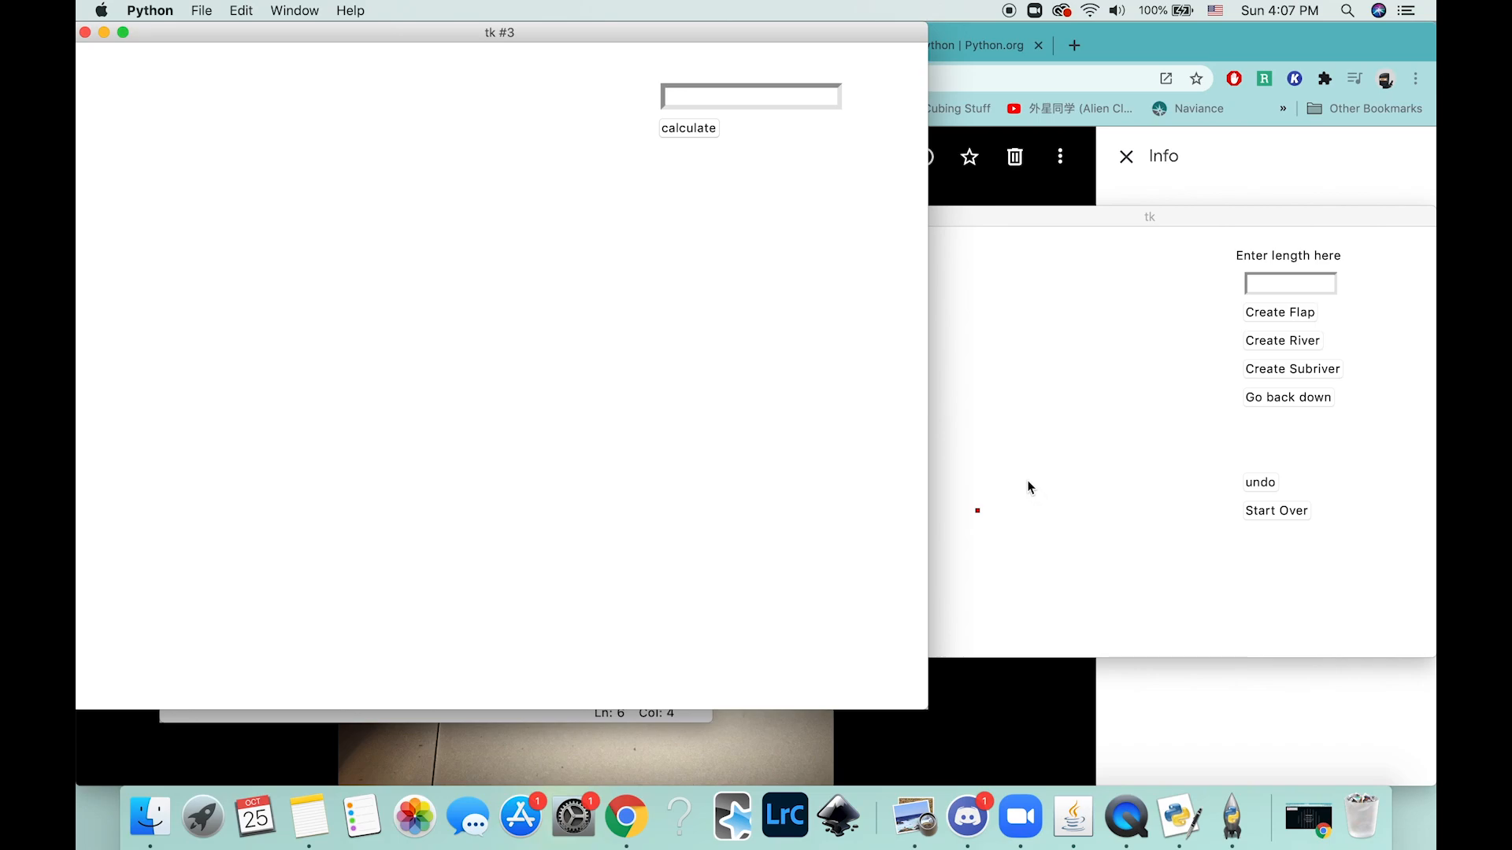
{"action": "left_click", "coordinate": [1020, 712]}
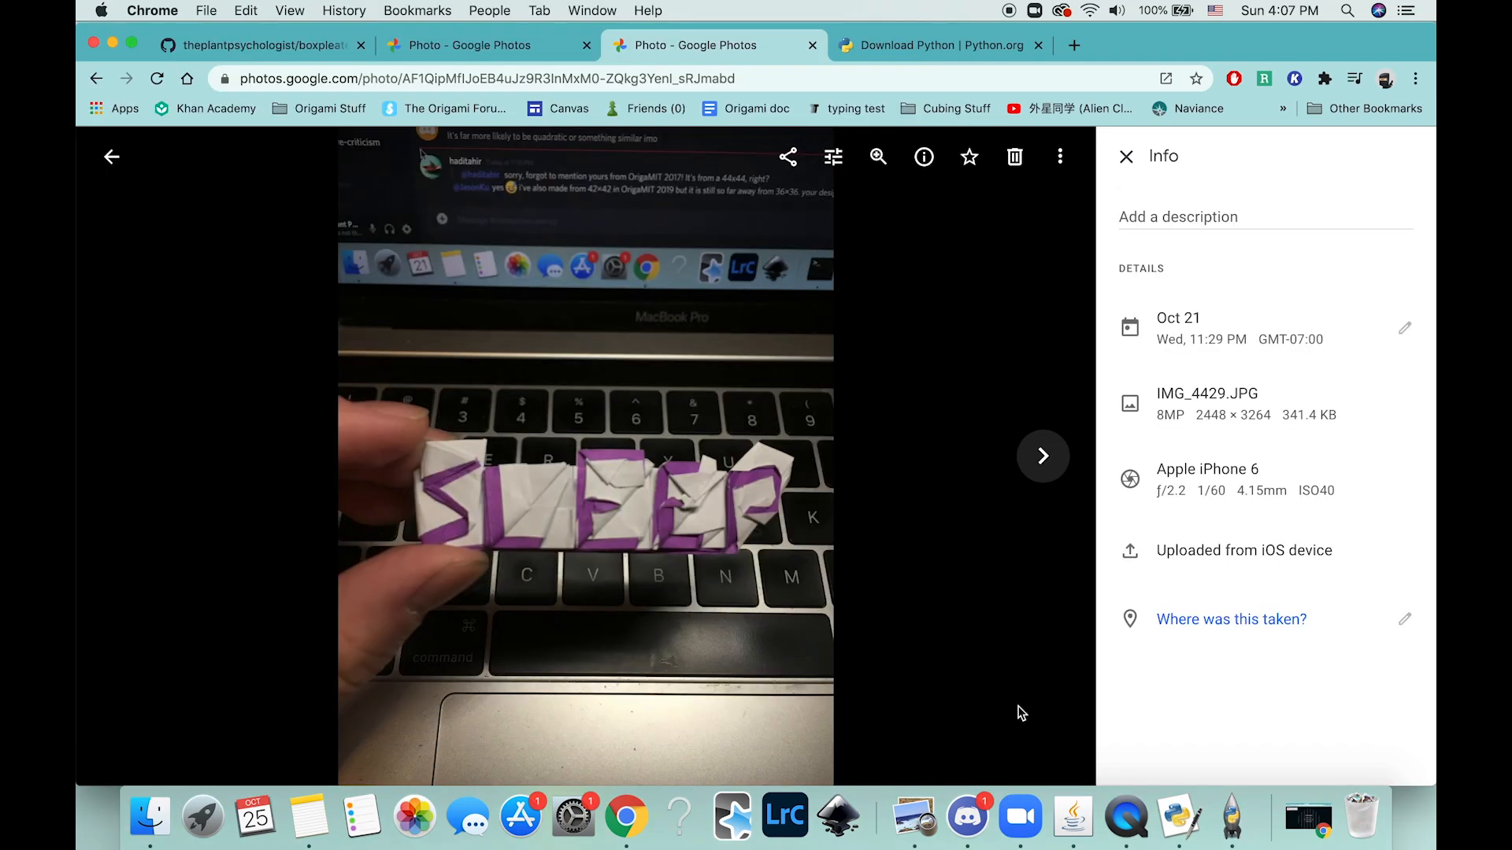